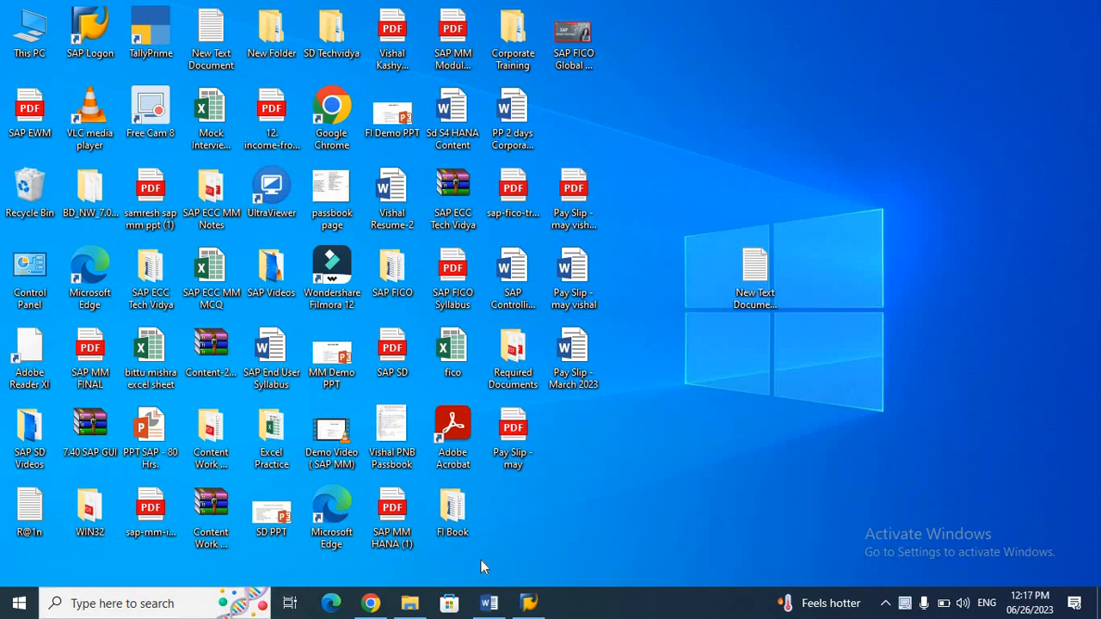
Step: Log on to SAP ECC from SAP Logon and maximize the client 800 sign-in screen
click(531, 603)
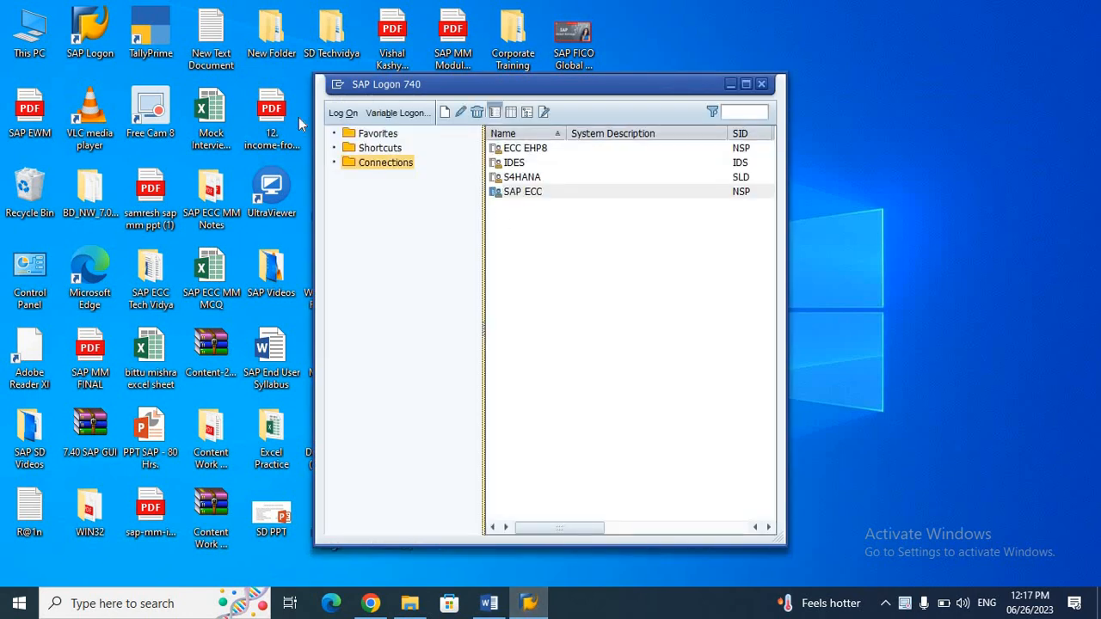
click(337, 112)
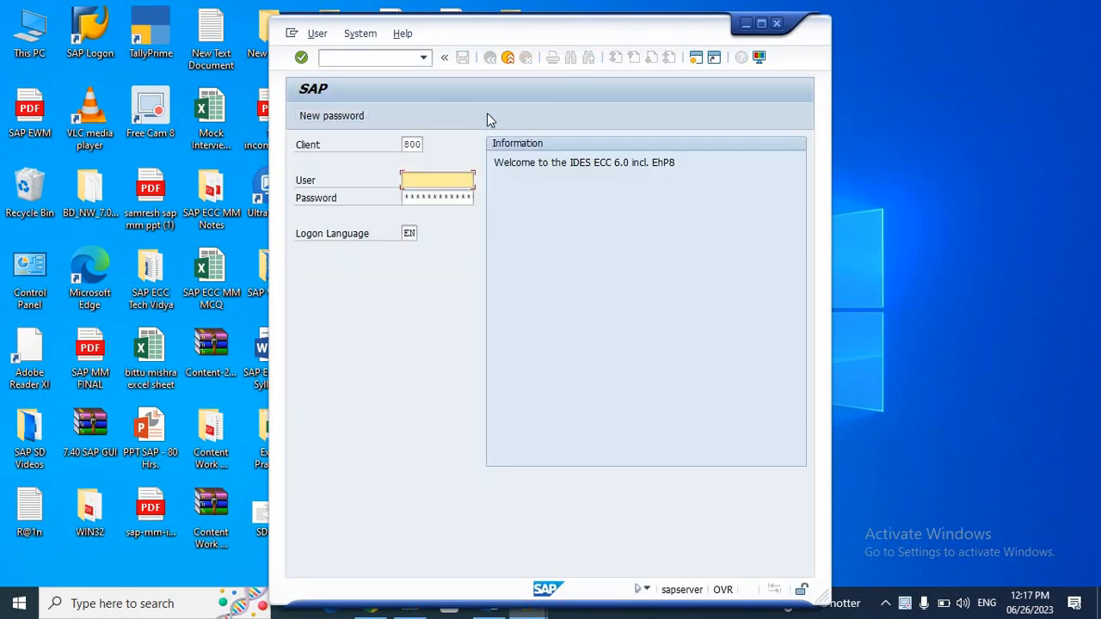
click(763, 24)
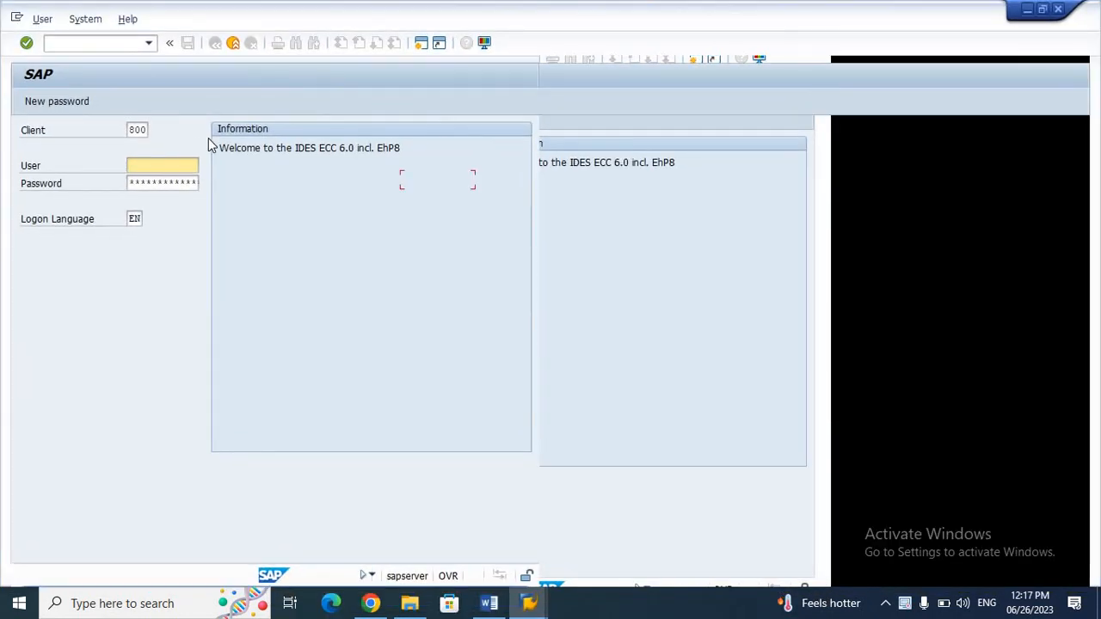
Step: Sign in with the remembered user name and the account password to reach SAP Easy Access
click(138, 166)
key(Down)
key(Return)
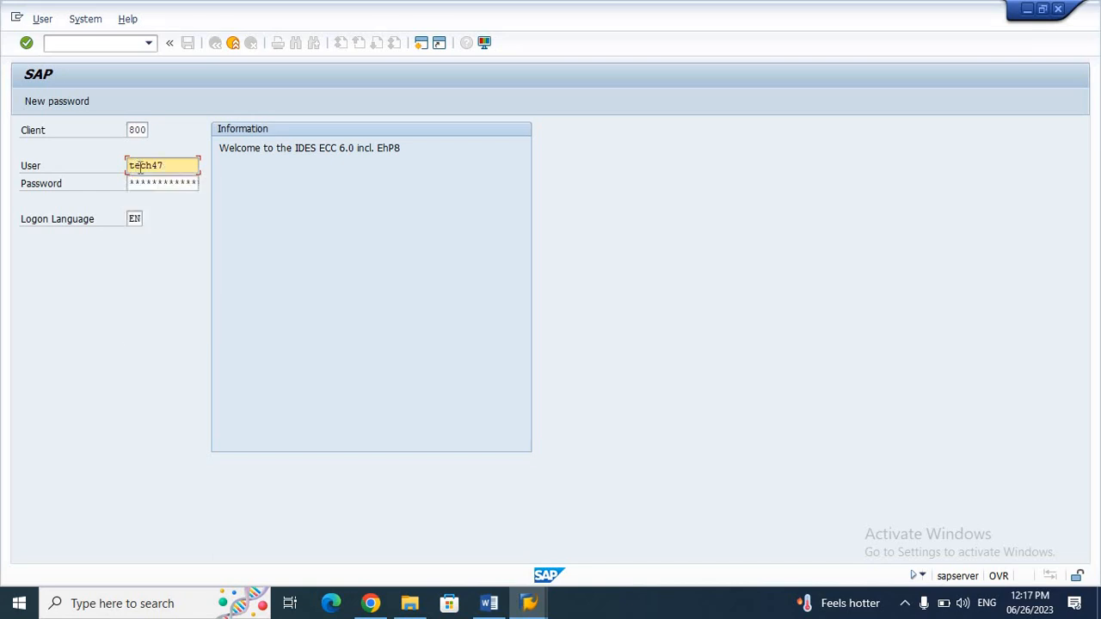
click(145, 183)
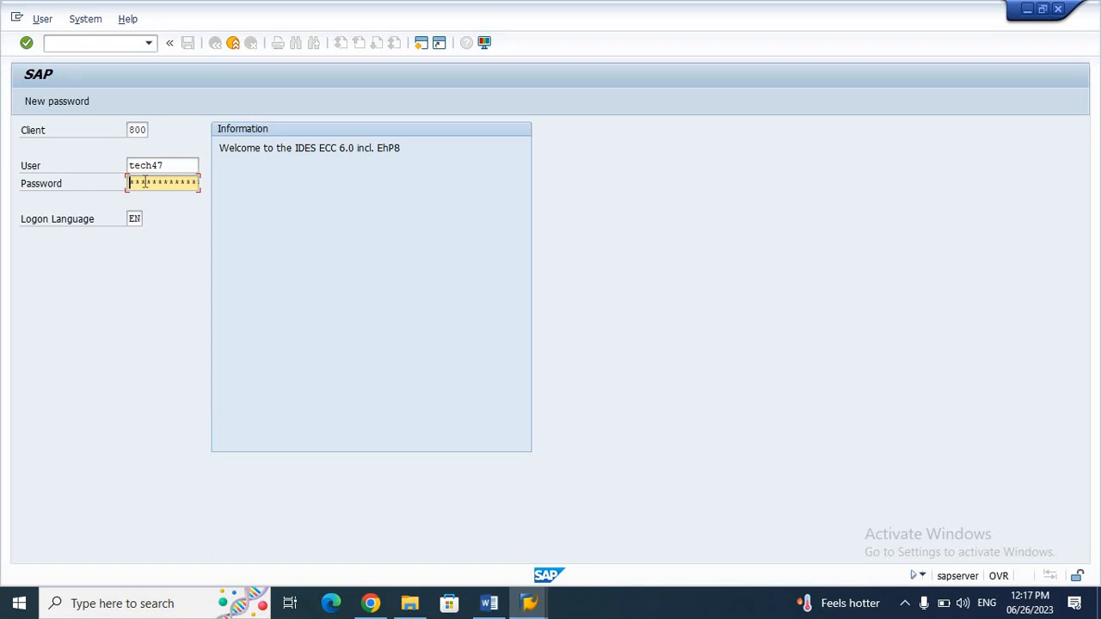
text(*****)
key(Return)
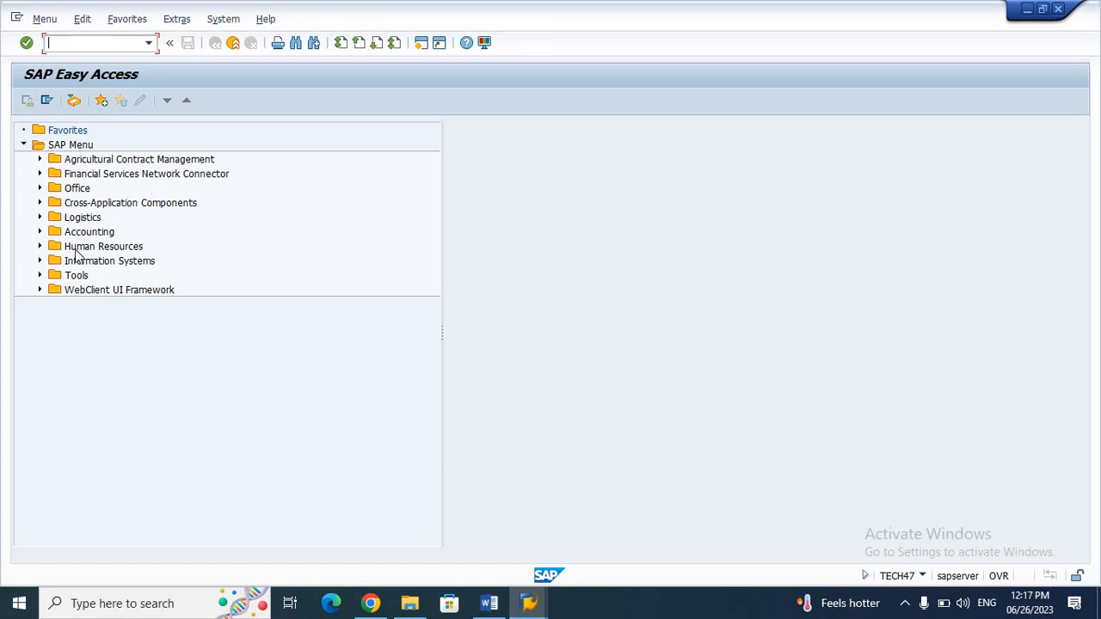
Step: Expand Accounting > Financial Accounting > General Ledger > Document Entry and start Enter G/L Account Document (FB50)
click(39, 234)
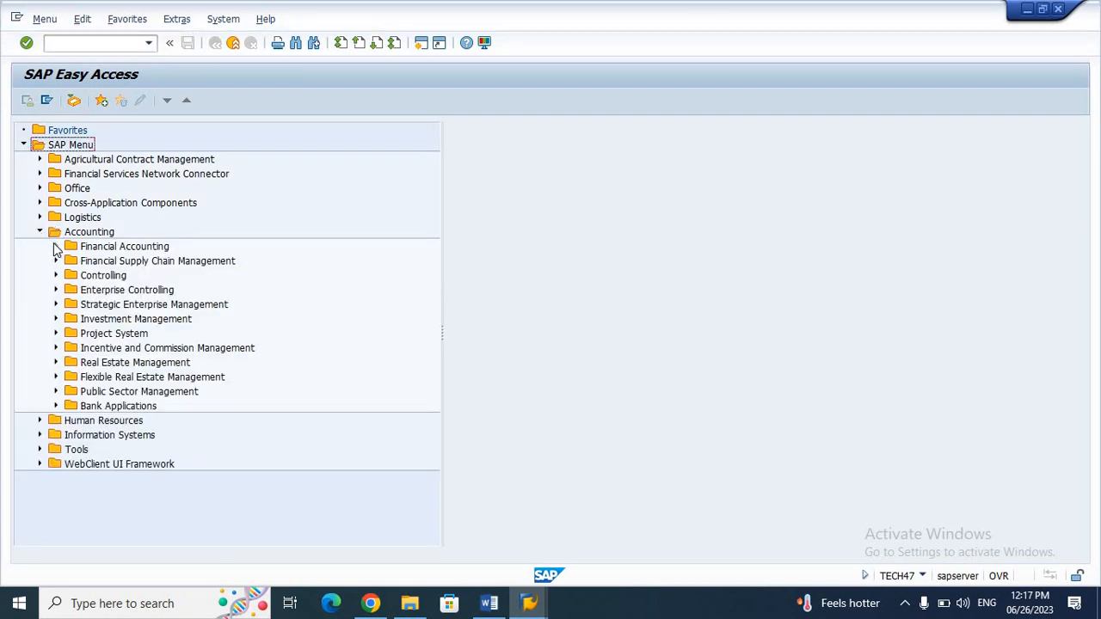
click(55, 246)
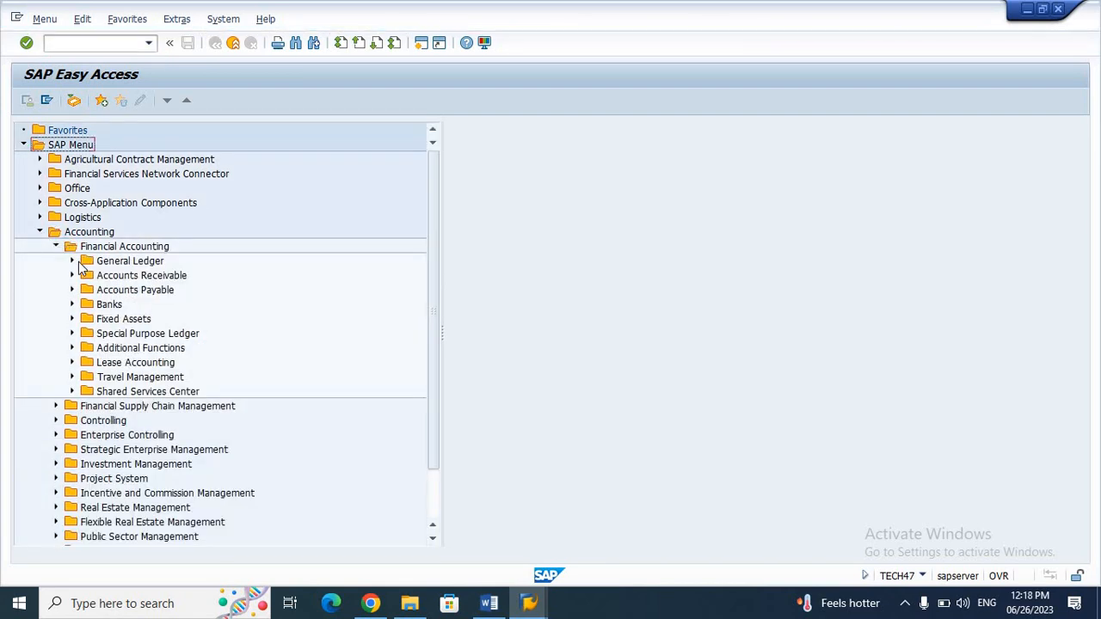
click(73, 262)
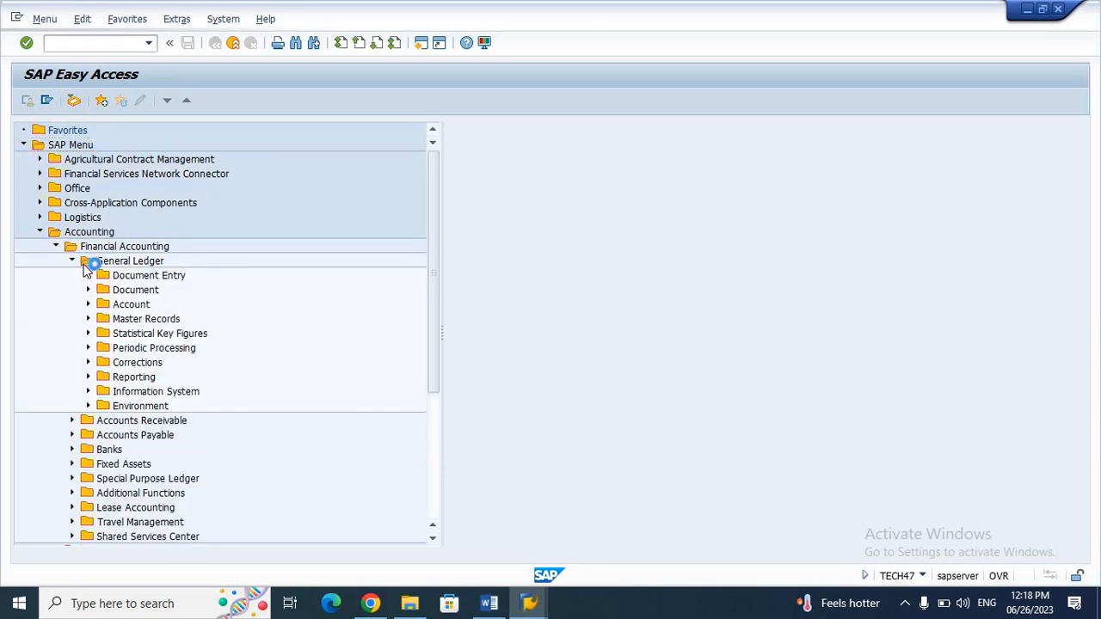
click(88, 276)
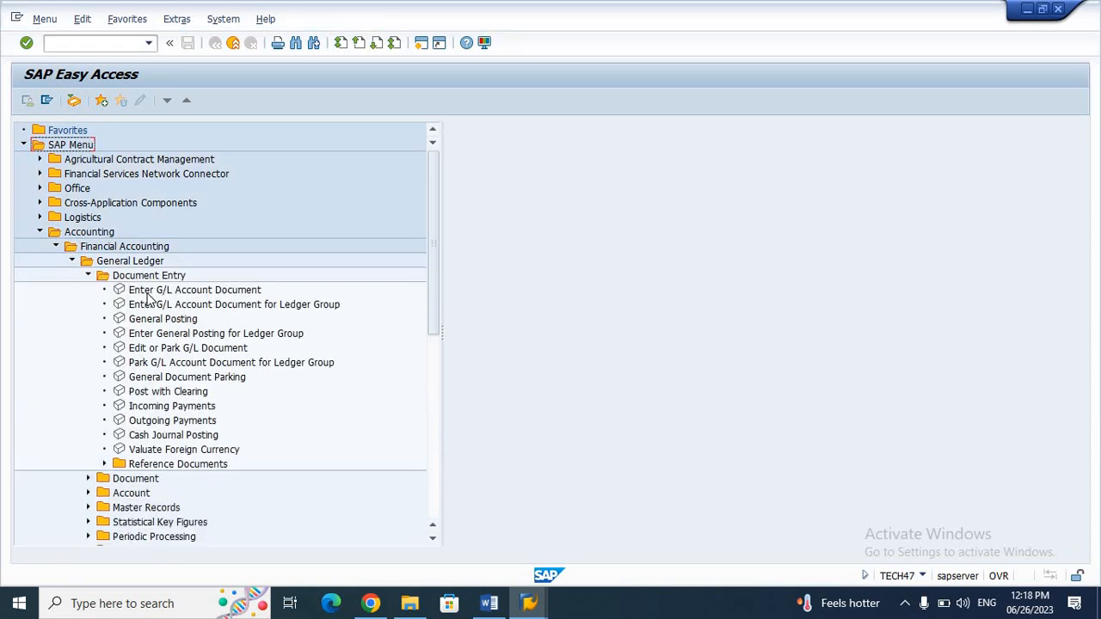
double_click(151, 297)
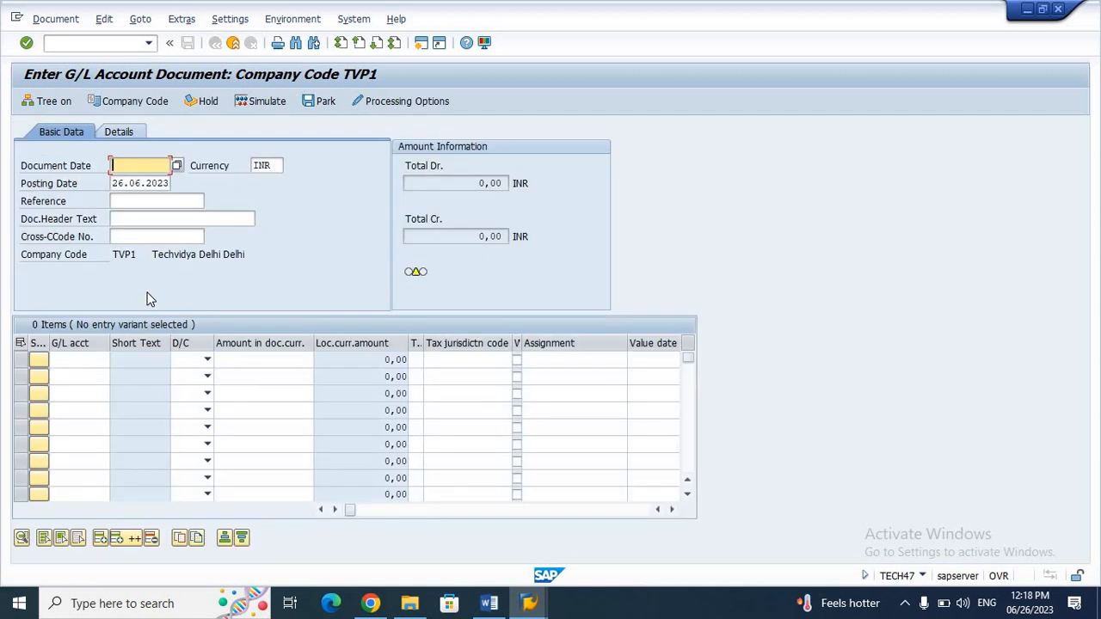
Step: Enter document date 26.06.2023 and confirm currency INR in the document header
click(923, 577)
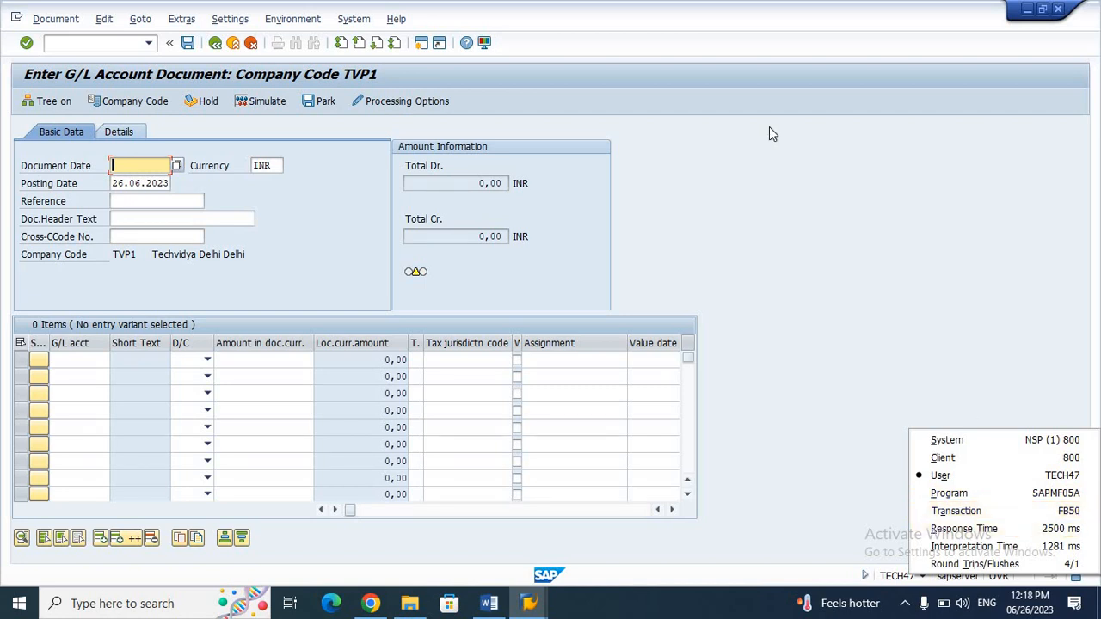
click(726, 144)
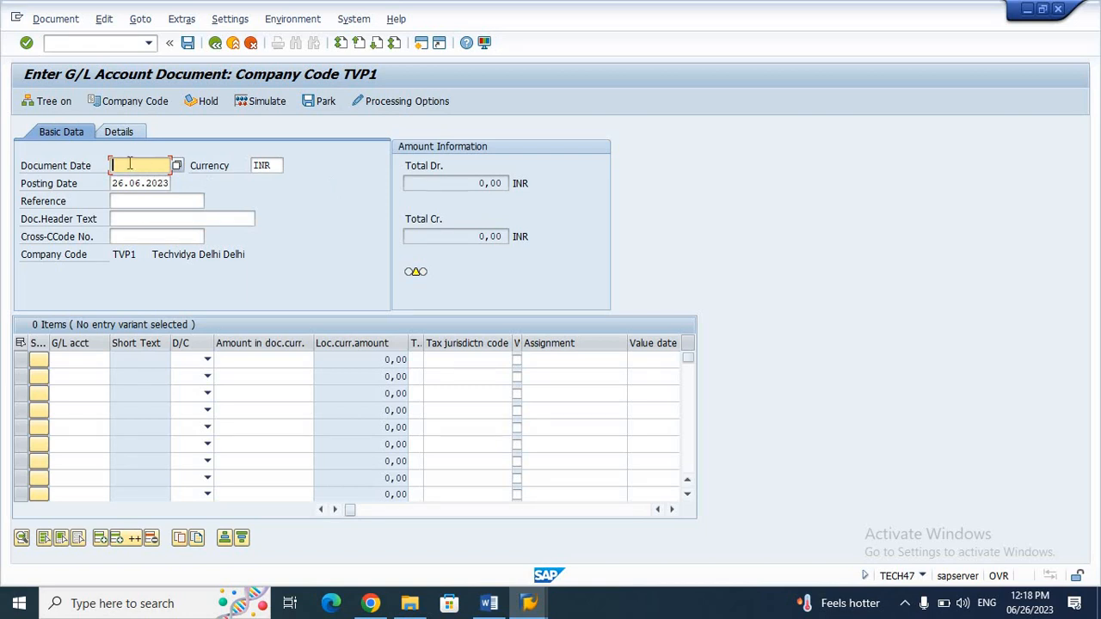
text(26.06.2023)
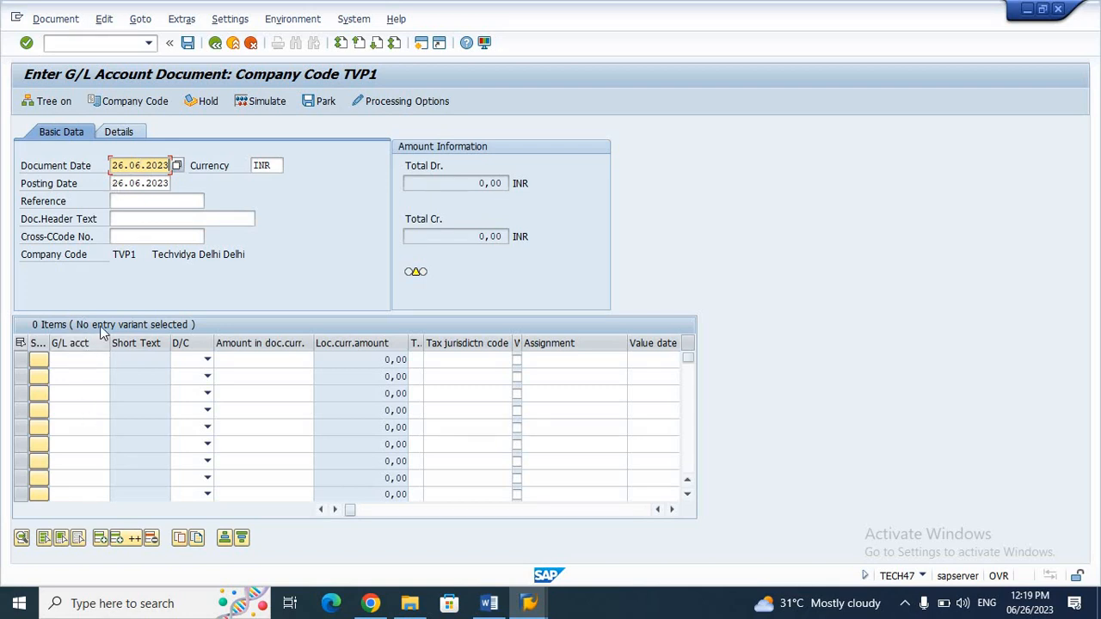
double_click(255, 165)
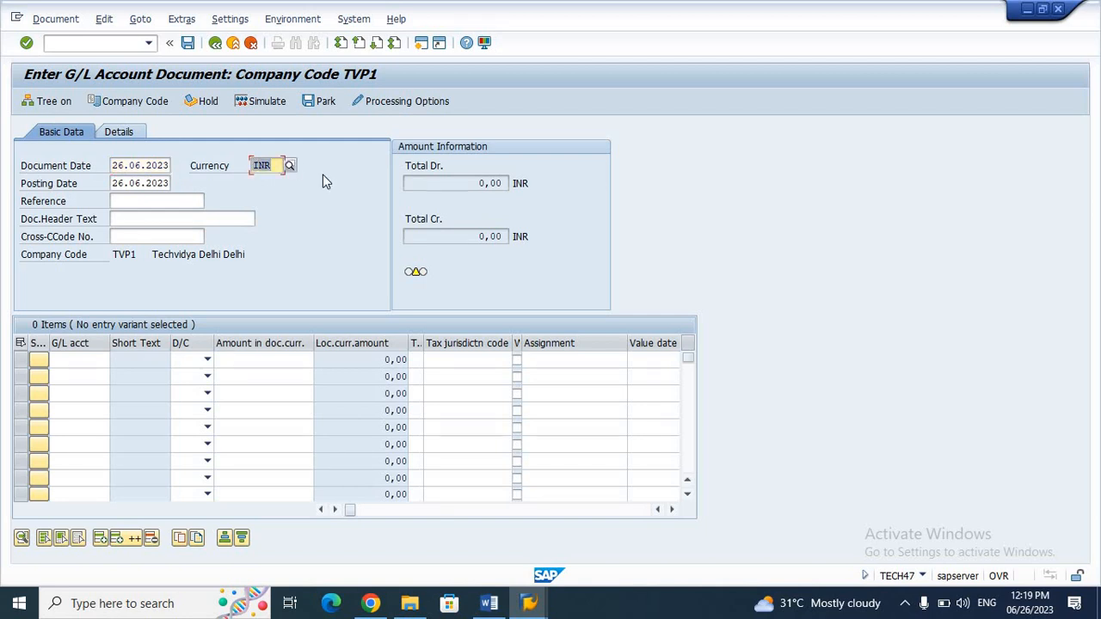
click(89, 362)
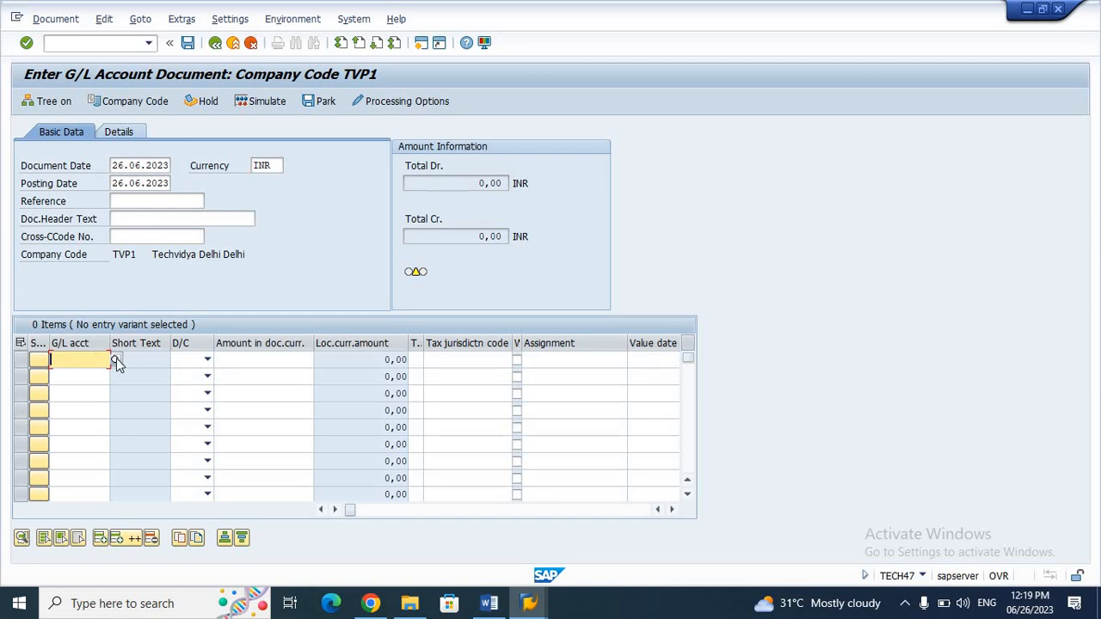
Step: Search all TVP1 G/L accounts with * and choose 101 Salary Account for line one
click(116, 360)
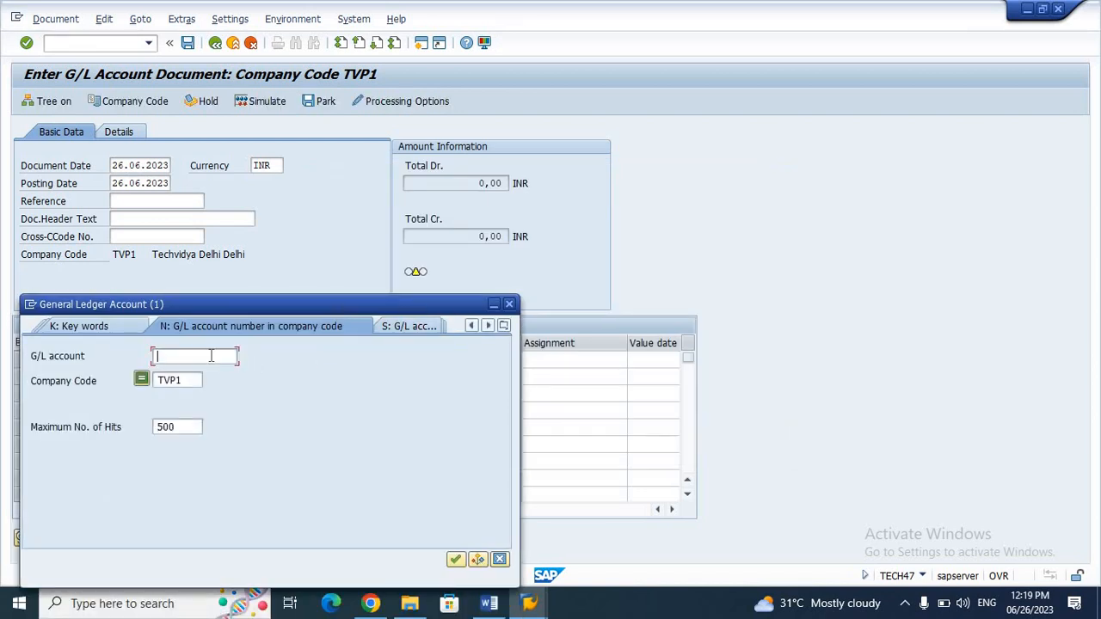
text(*)
key(Return)
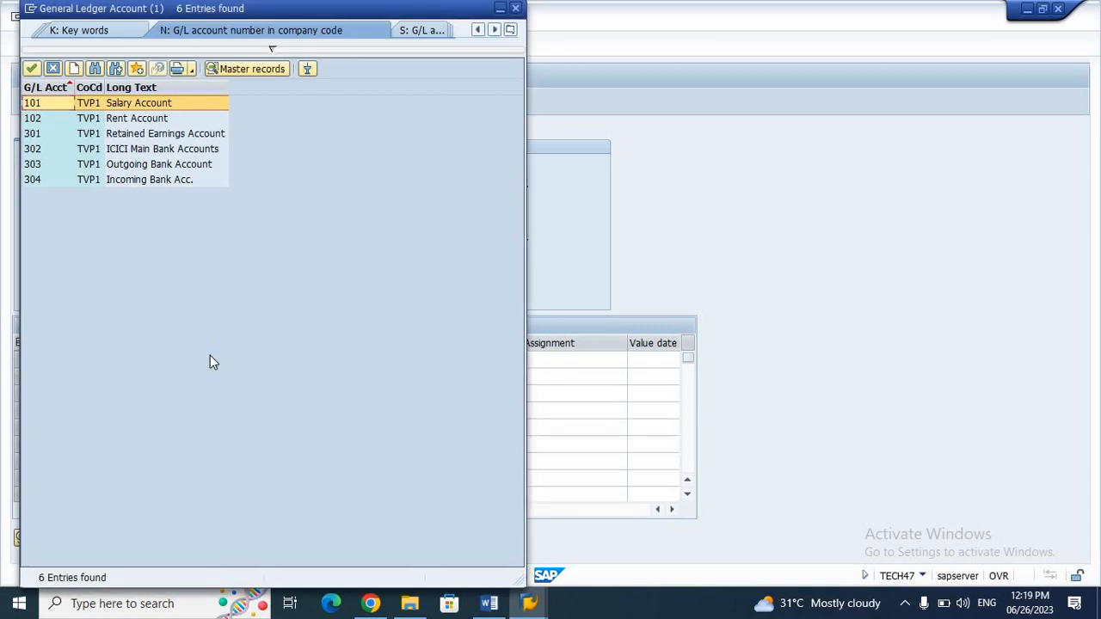
key(Down)
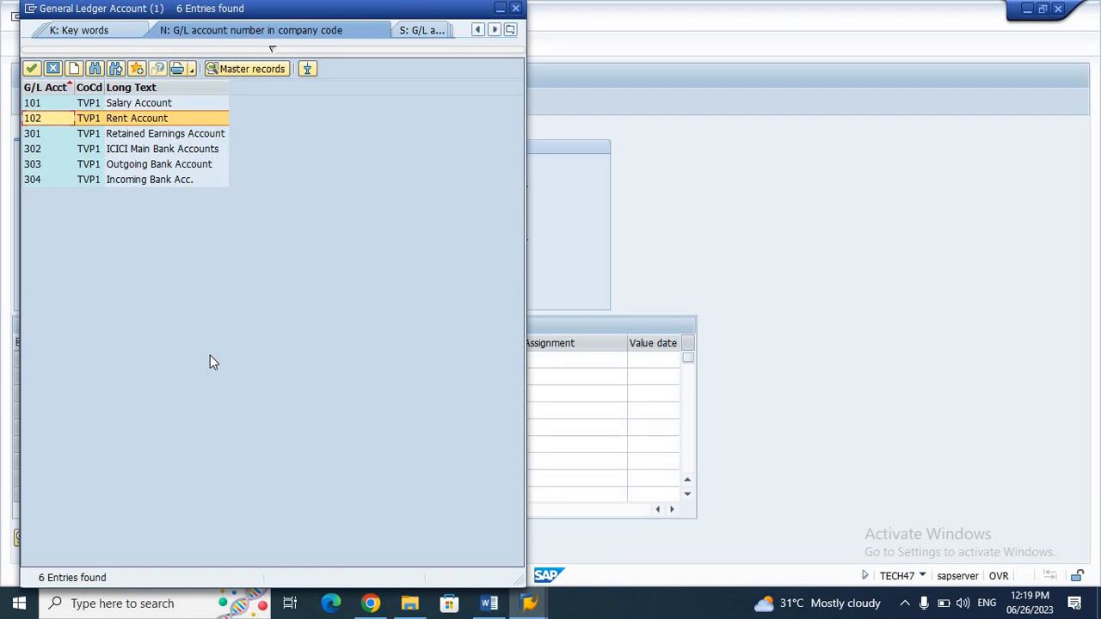
key(Down)
key(Down)
key(Down)
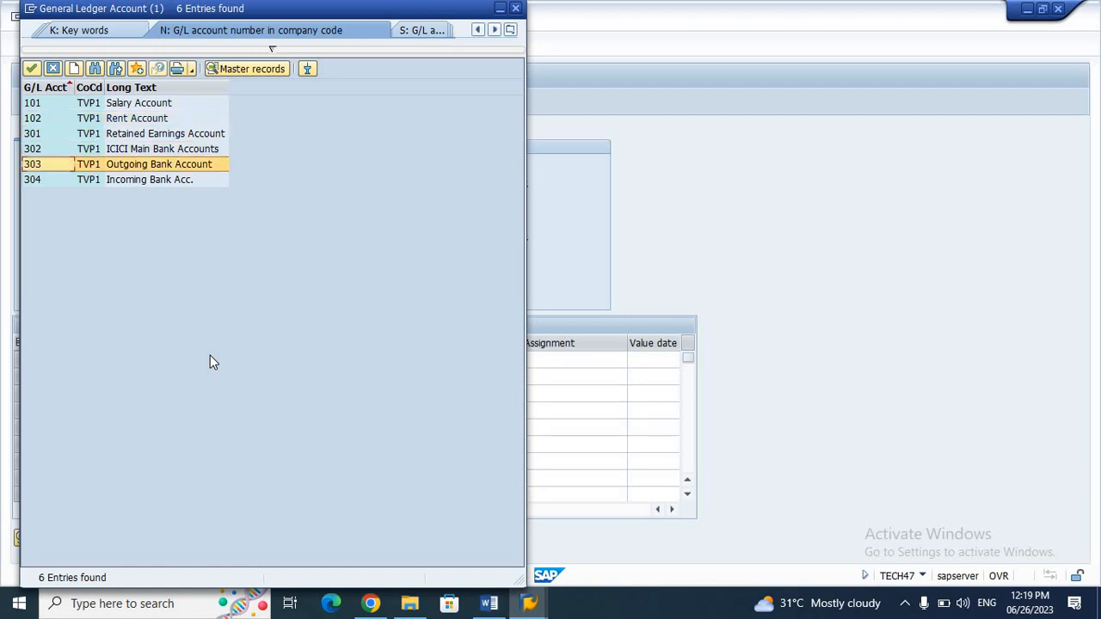
key(Up)
key(Up)
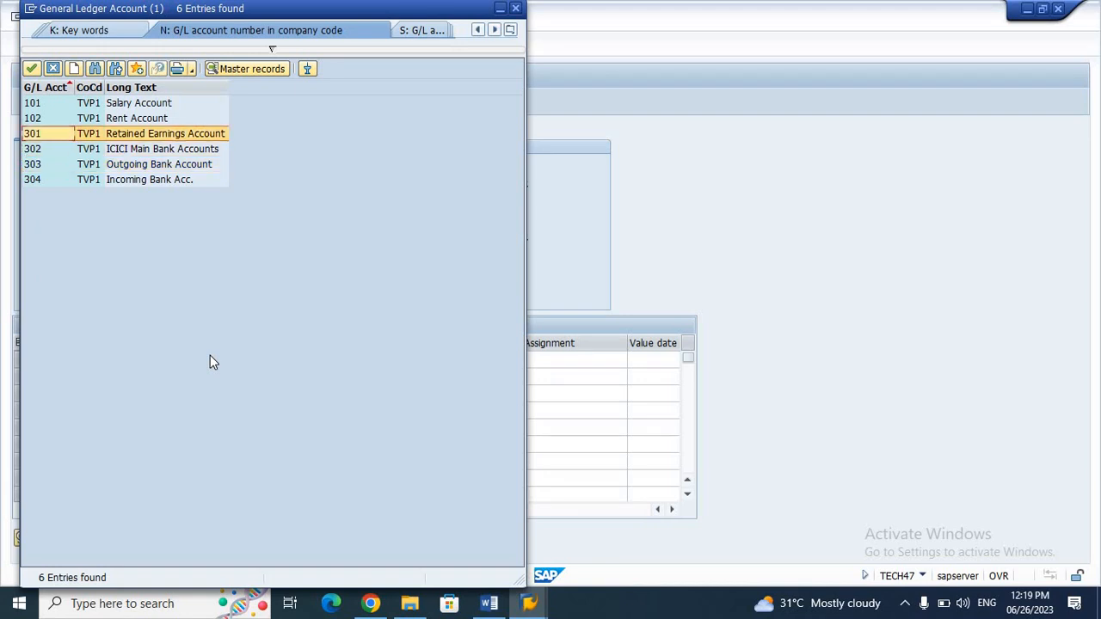
key(Up)
key(Up)
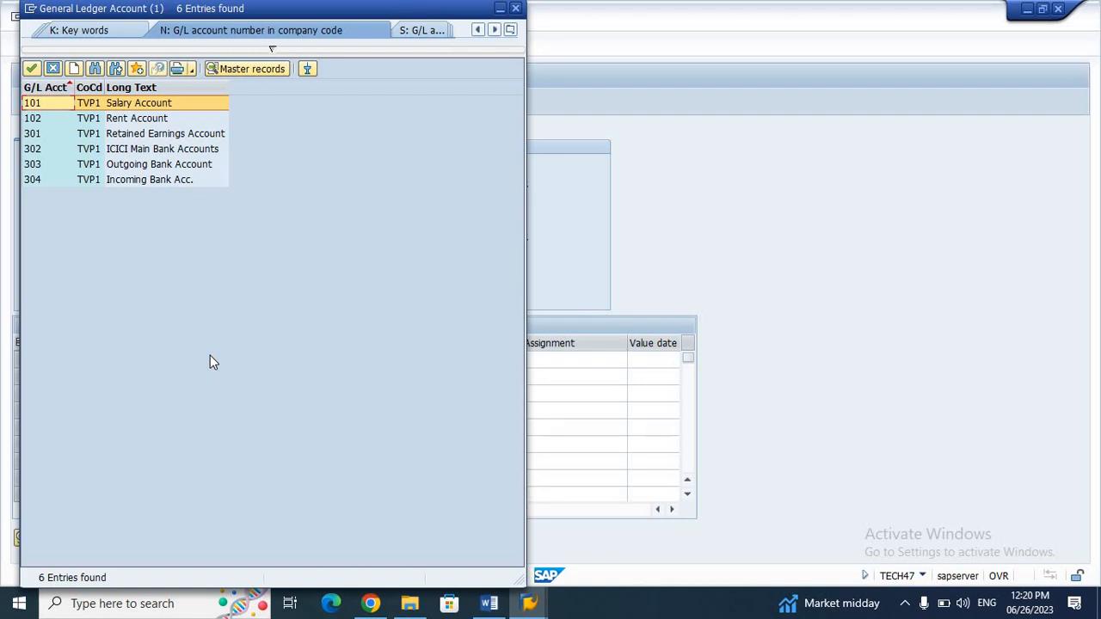
key(Return)
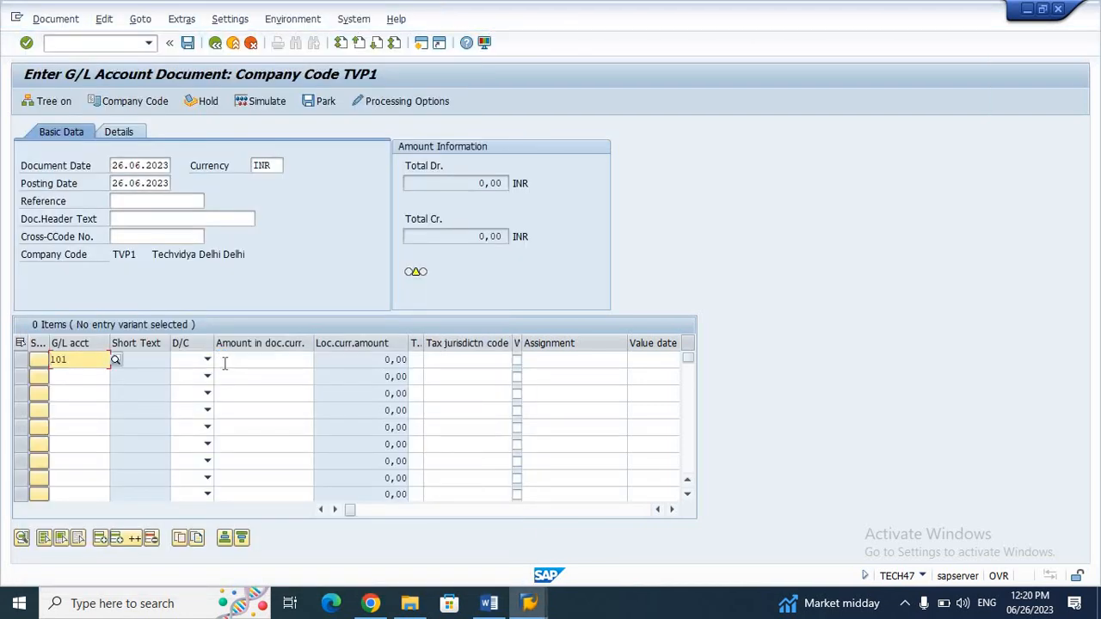
Step: Make line one a debit (S) of 30000 to account 101
click(207, 359)
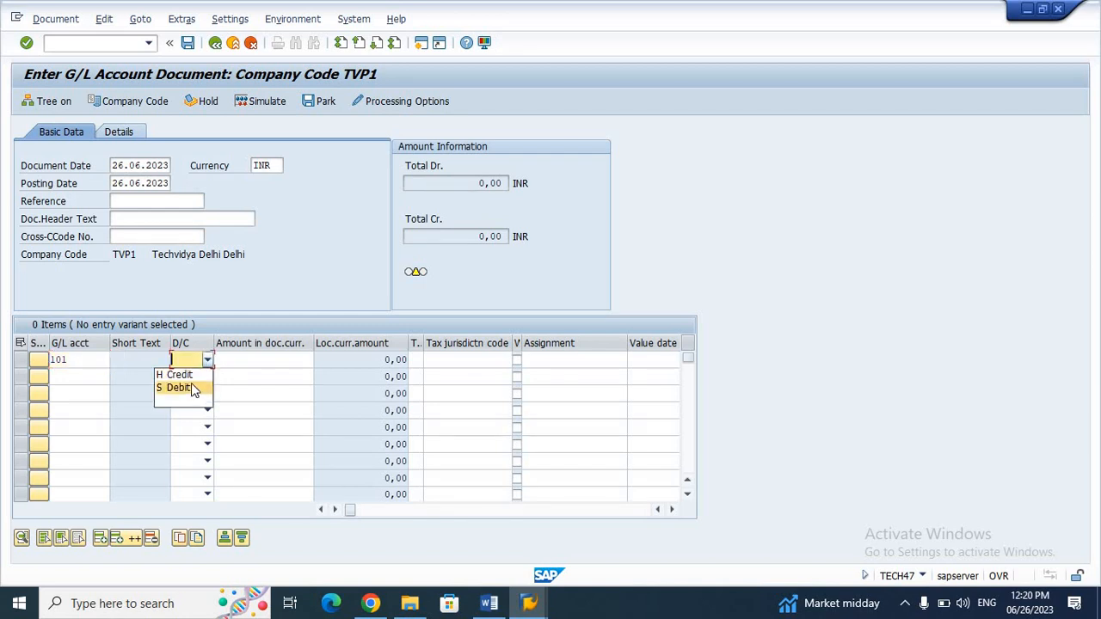
click(191, 387)
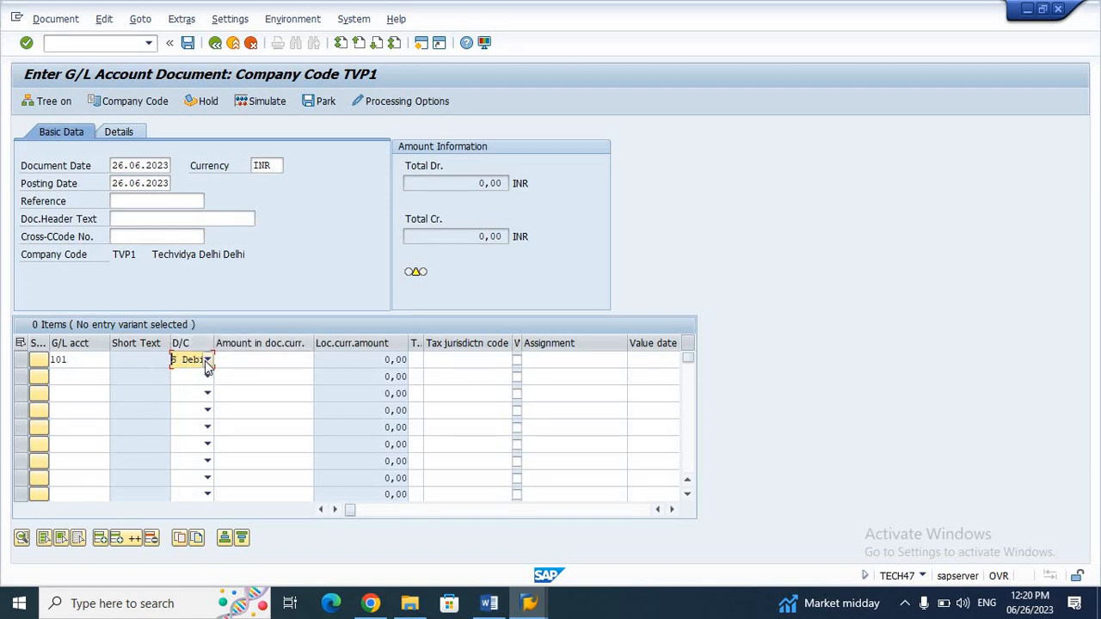
click(233, 360)
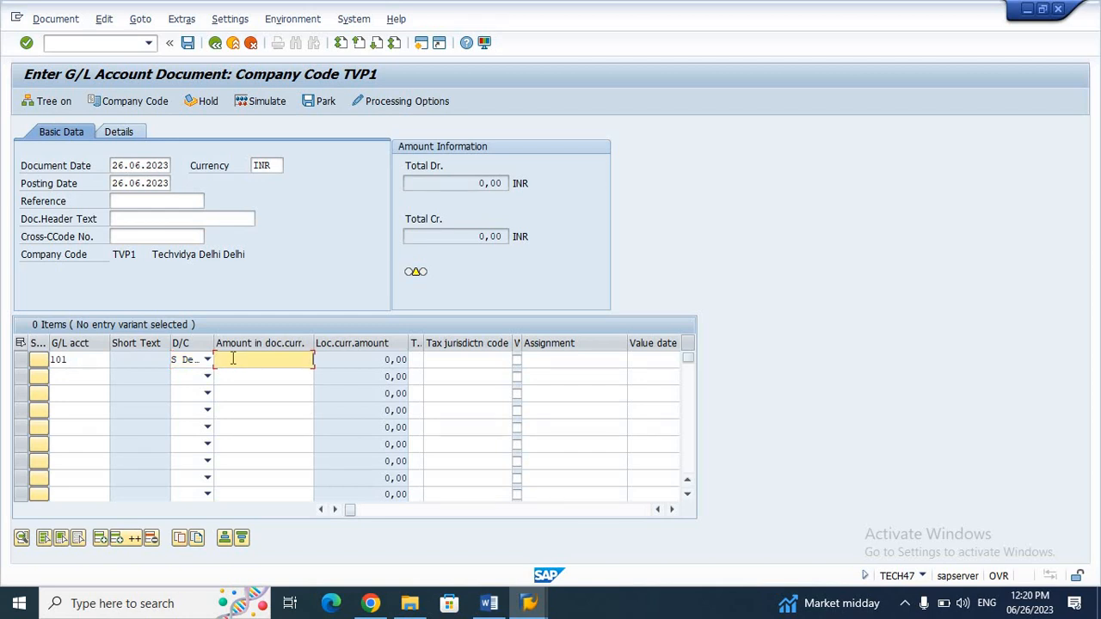
text(30000)
click(82, 375)
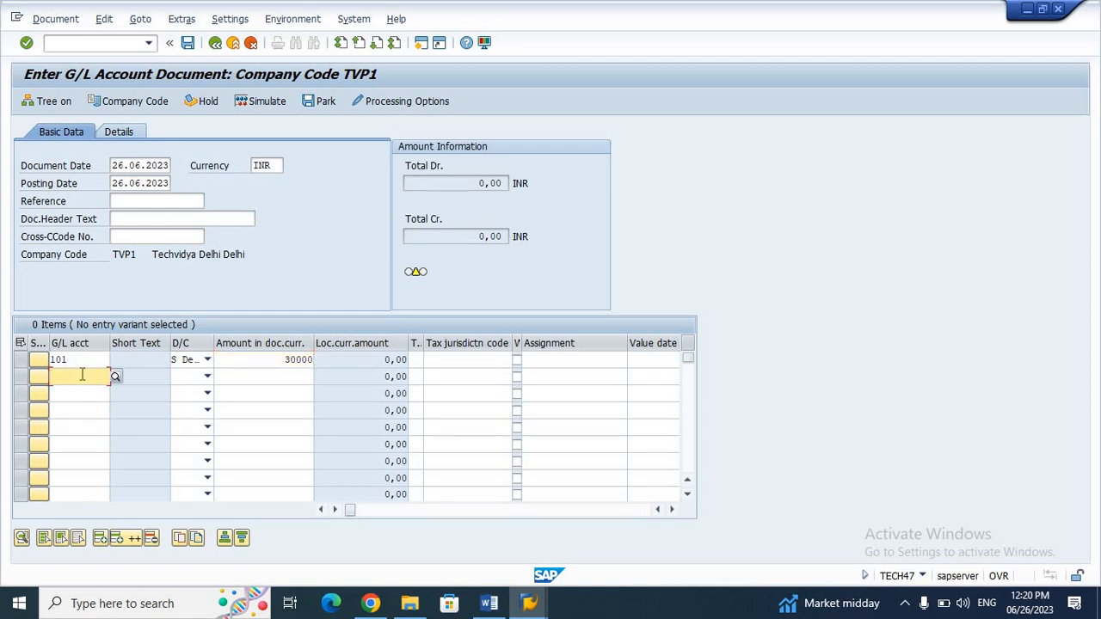
Step: Search the TVP1 G/L accounts and assign 303 Outgoing Bank Account to line two
click(114, 381)
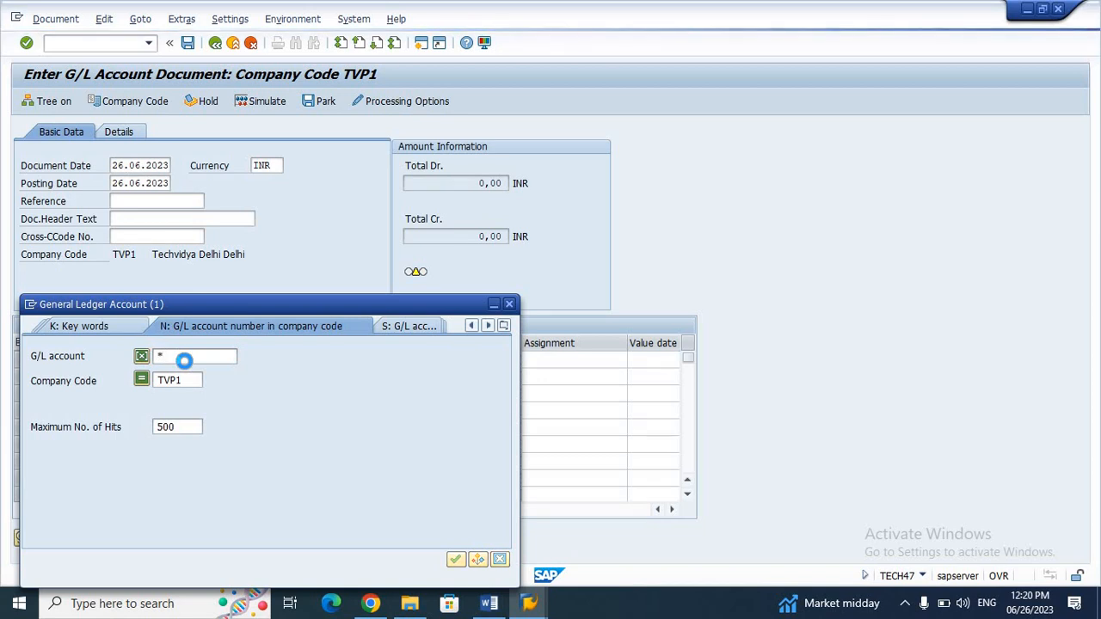
key(Return)
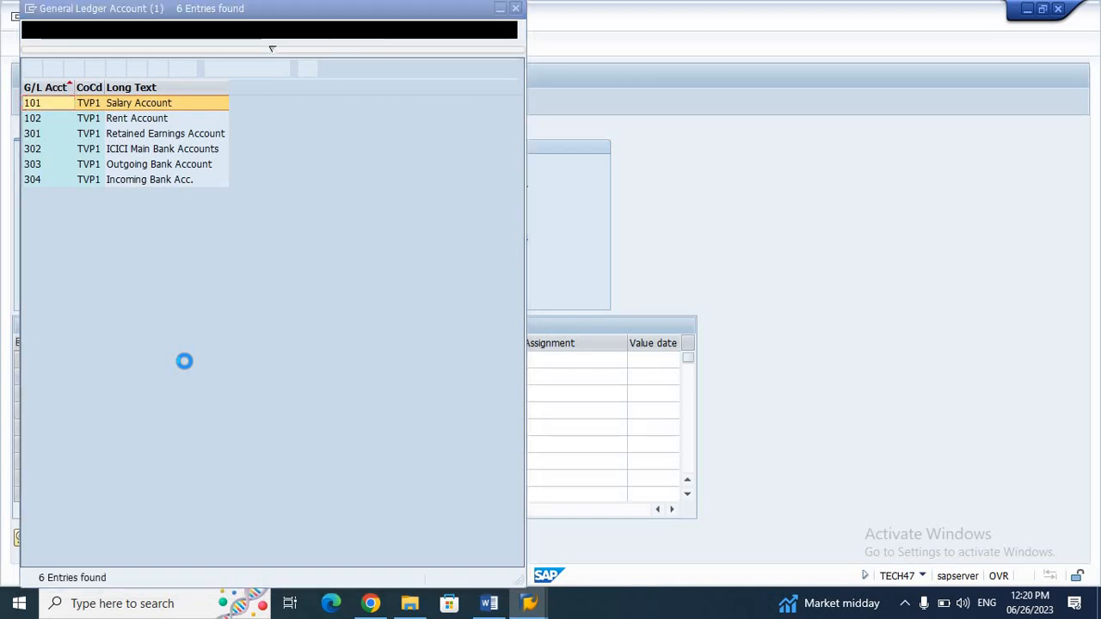
key(Down)
key(Down)
key(Down)
key(Down)
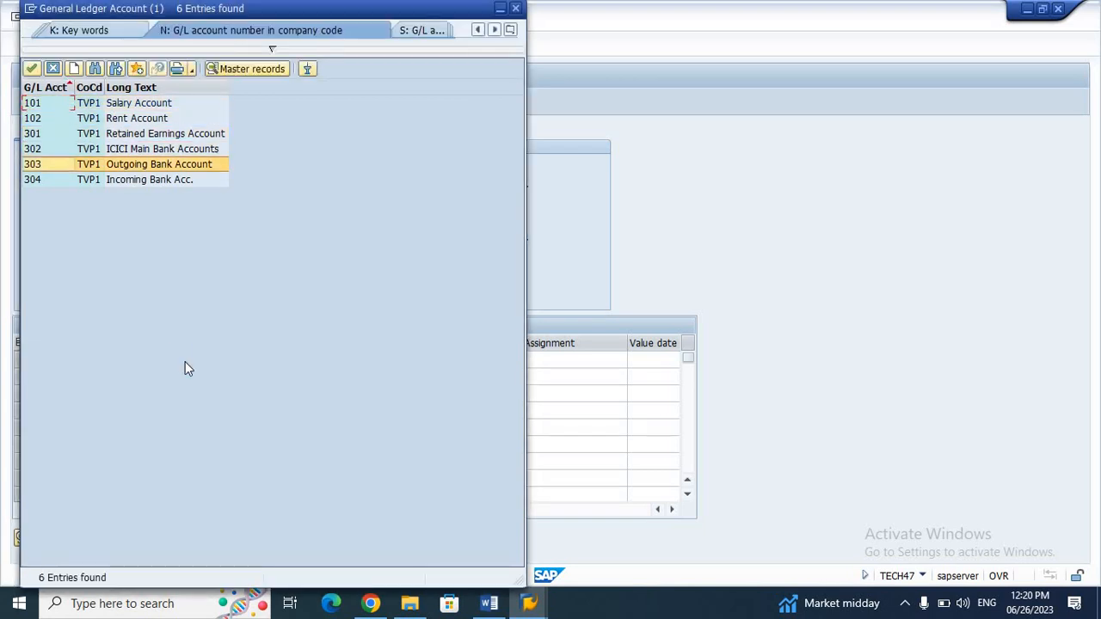
key(Return)
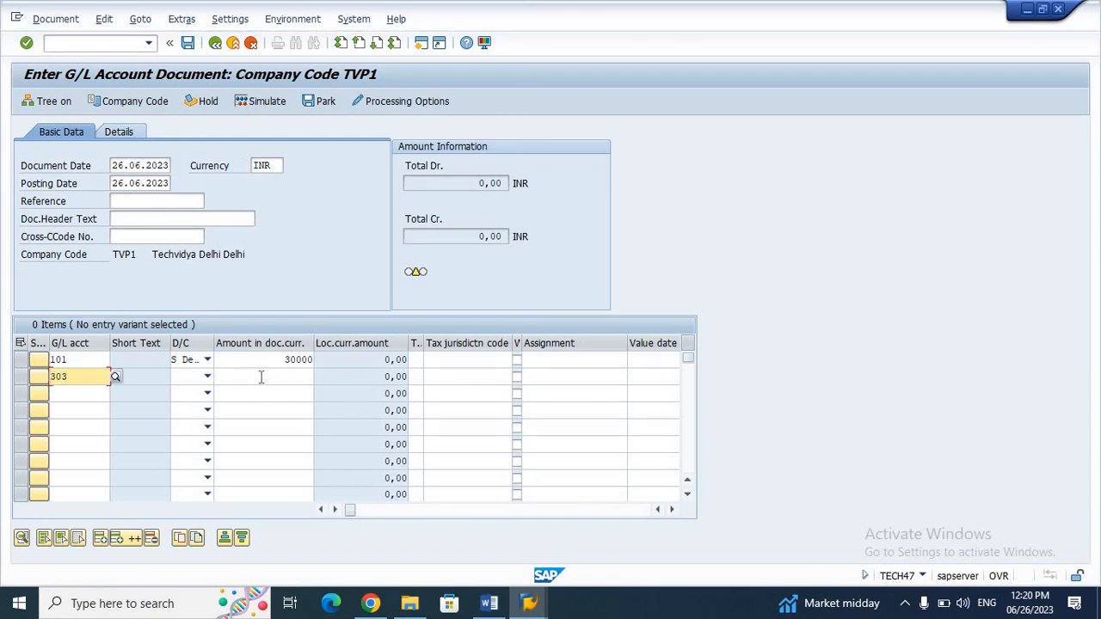
Step: Credit account 303 with 30000 and simulate, getting 'Posting period 006 2023 is not open'
click(207, 377)
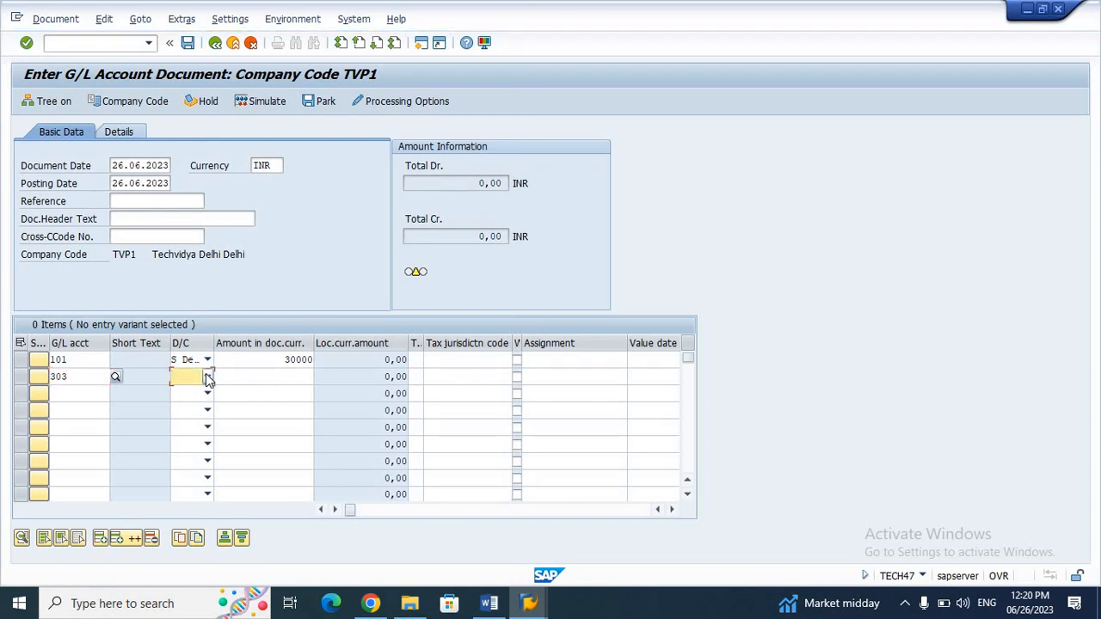
click(176, 392)
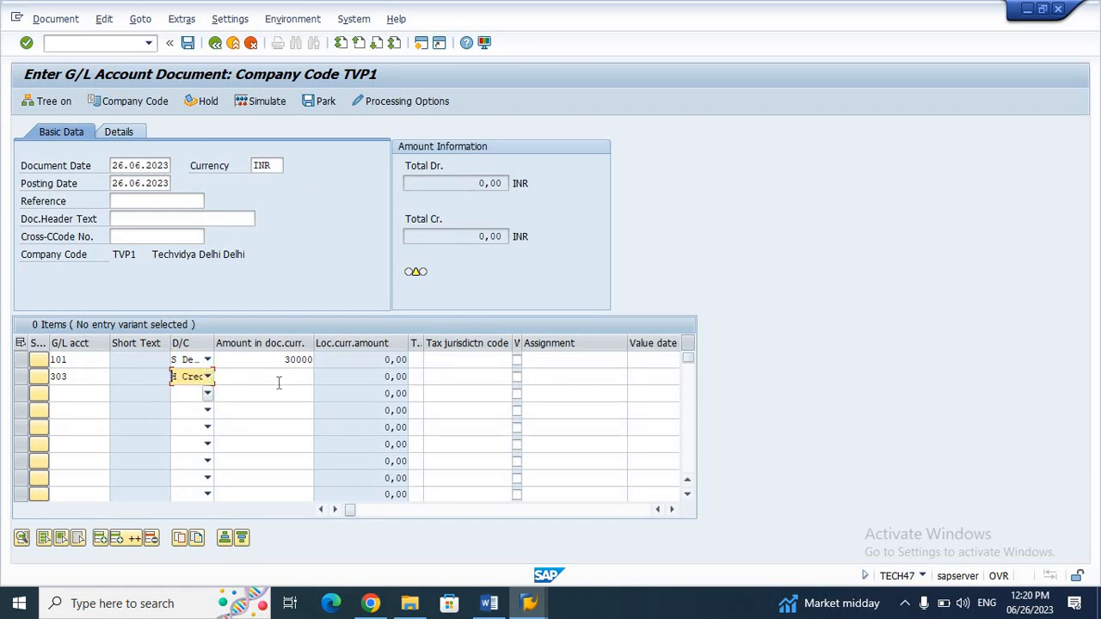
click(278, 381)
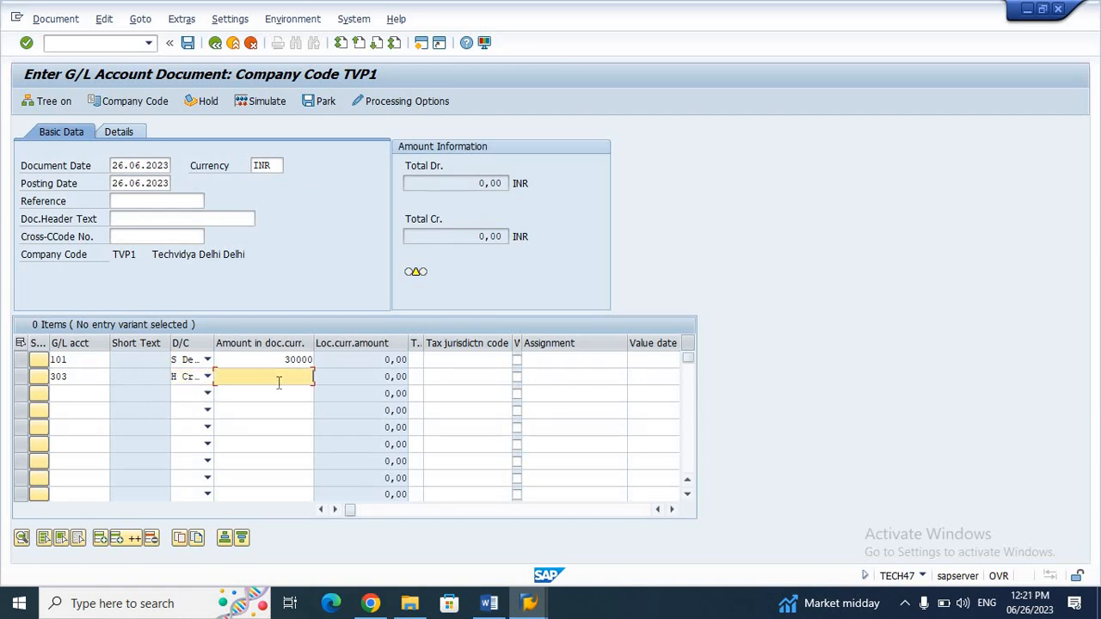
text(30000)
click(262, 100)
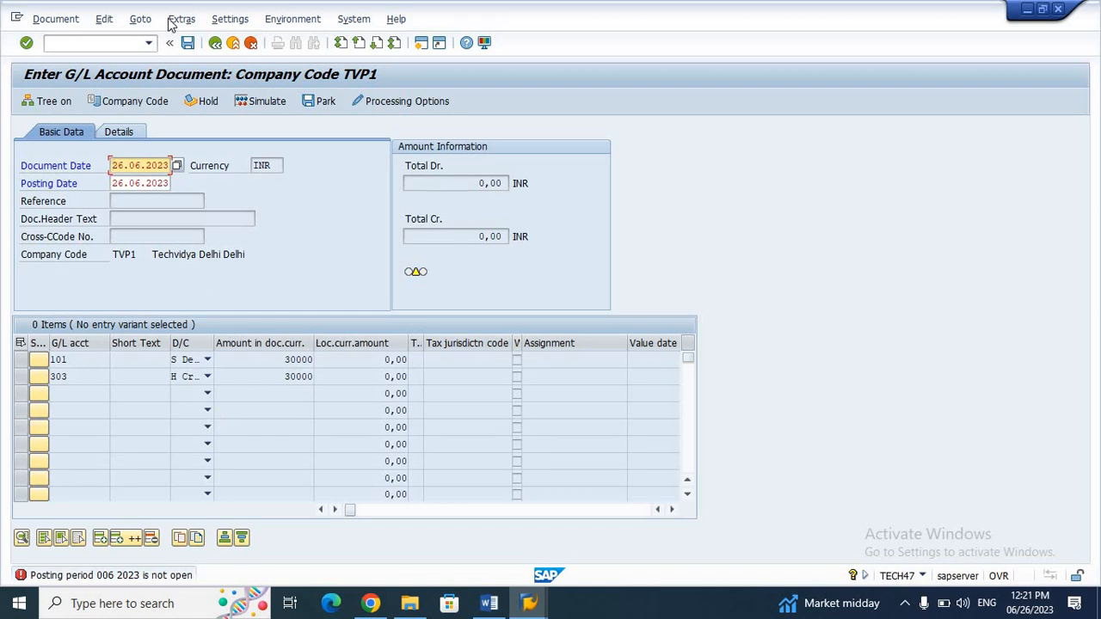
Step: Open a second session via System > New GUI Window and begin entering transaction obpp
click(110, 43)
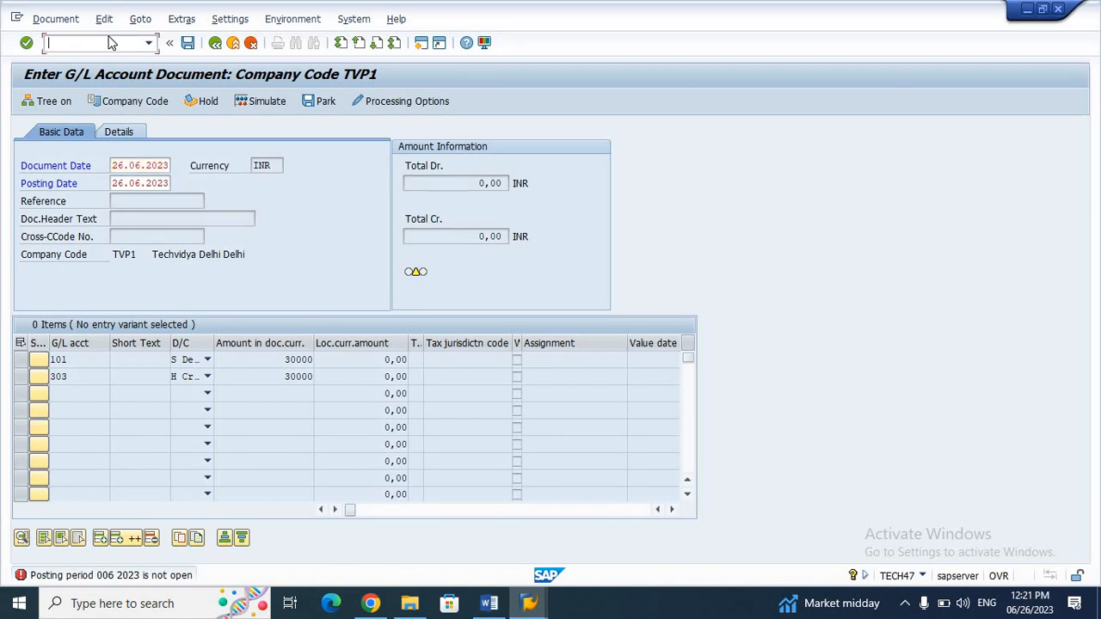
click(342, 19)
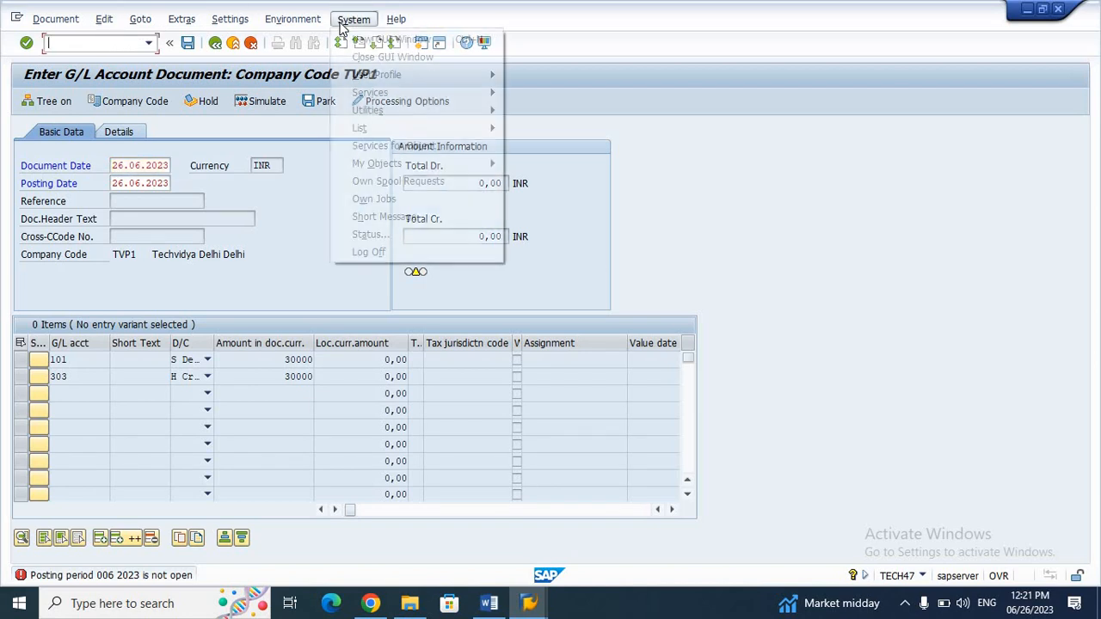
click(360, 40)
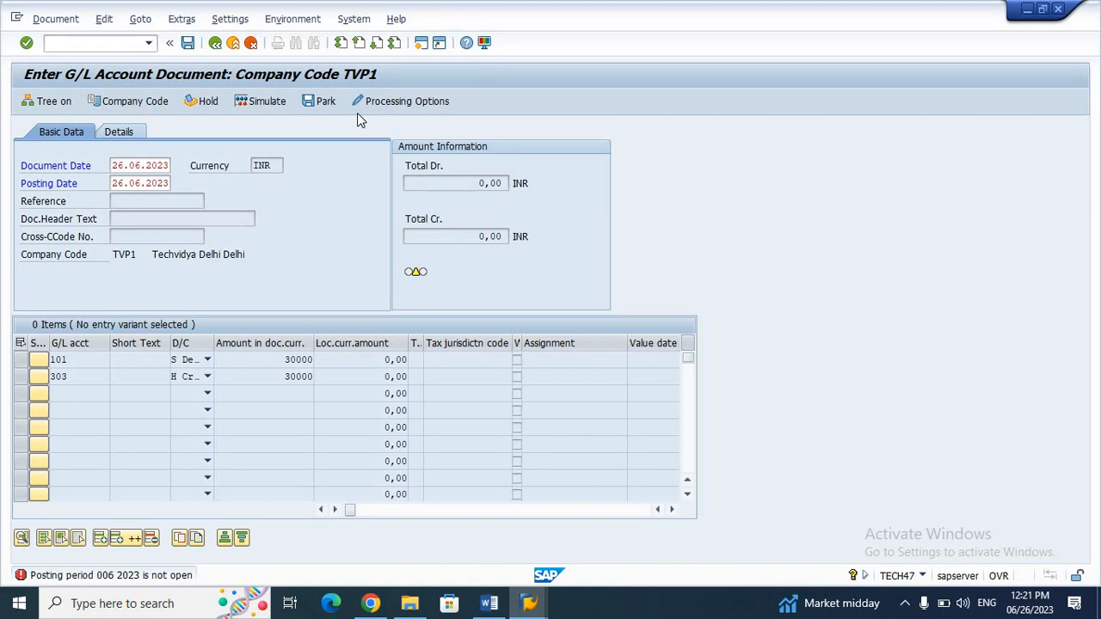
key(ctrl+n)
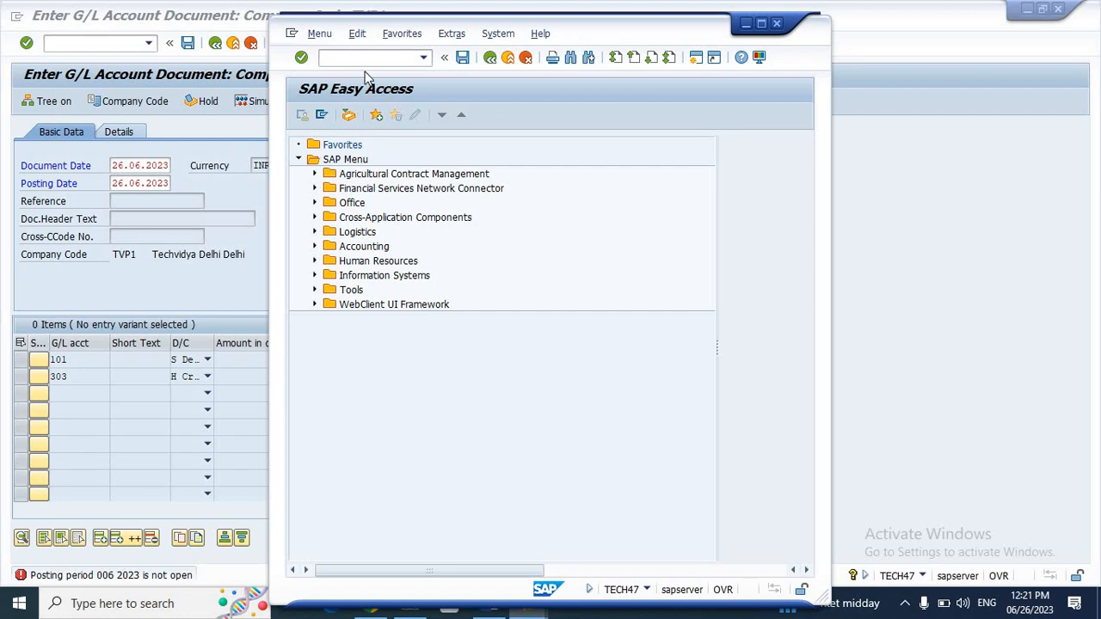
click(344, 61)
text(ob)
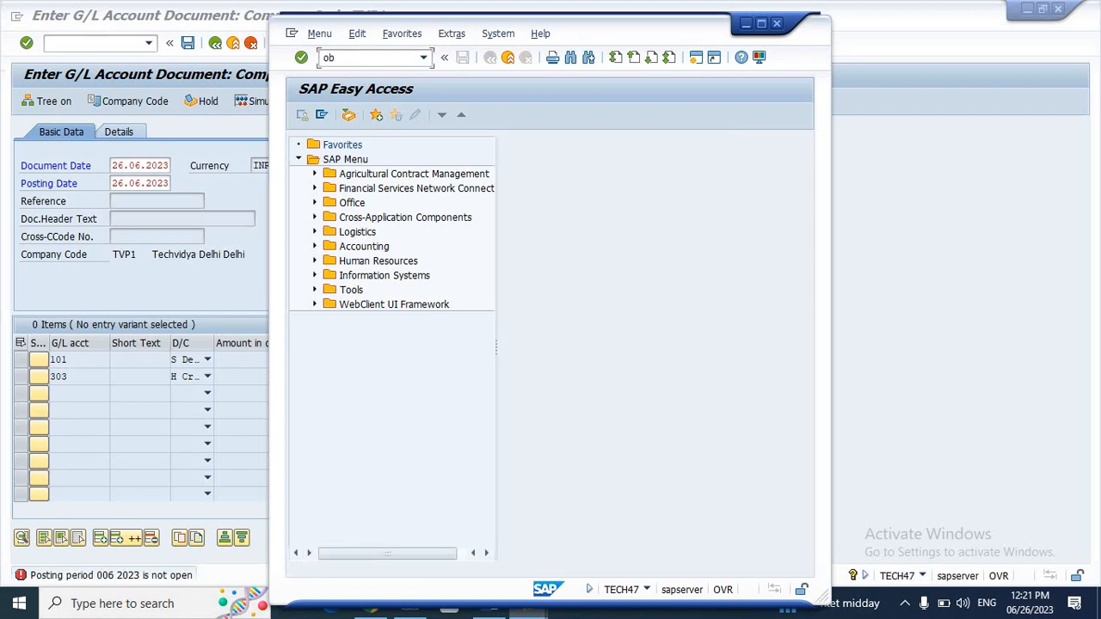
text(pp)
Step: Run OBBP and position the company code list on TVP1, which uses variant TVP1
key(Return)
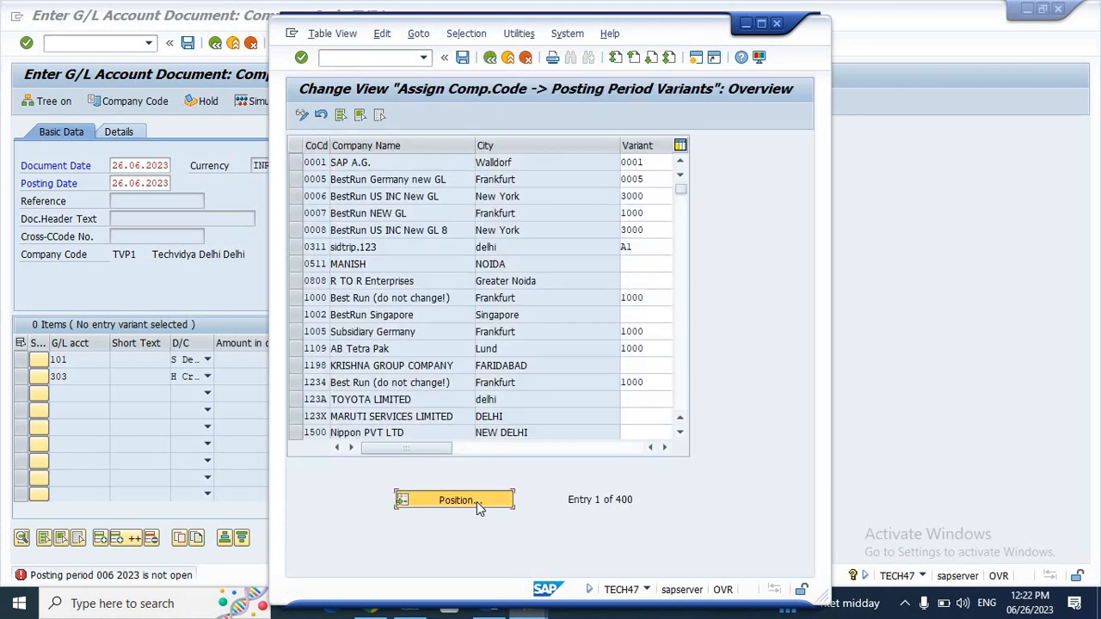
click(477, 502)
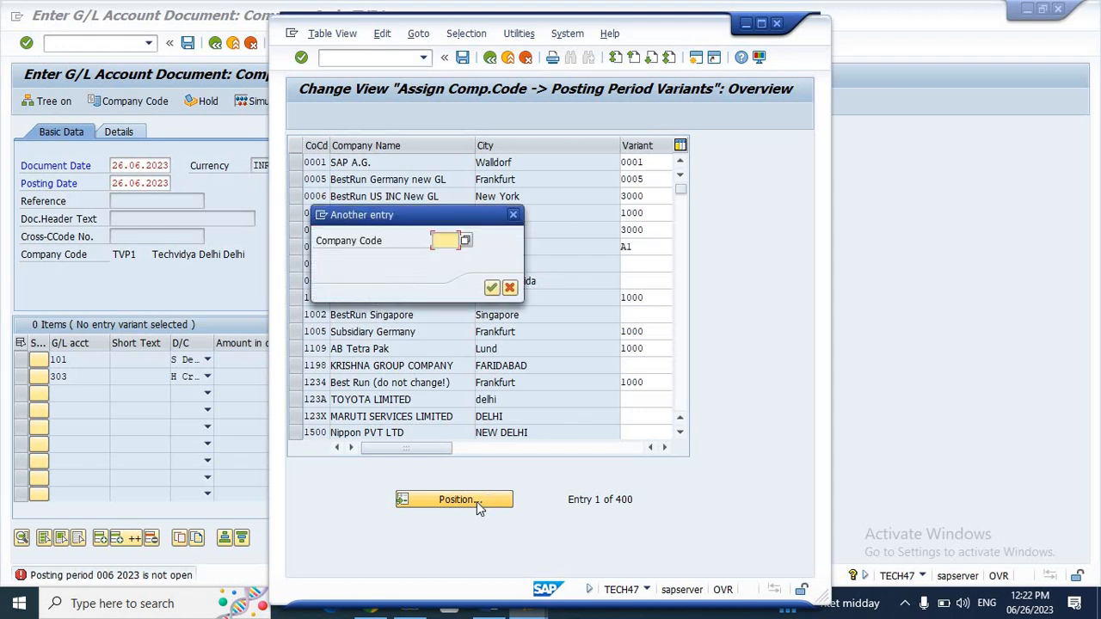
text(tvp)
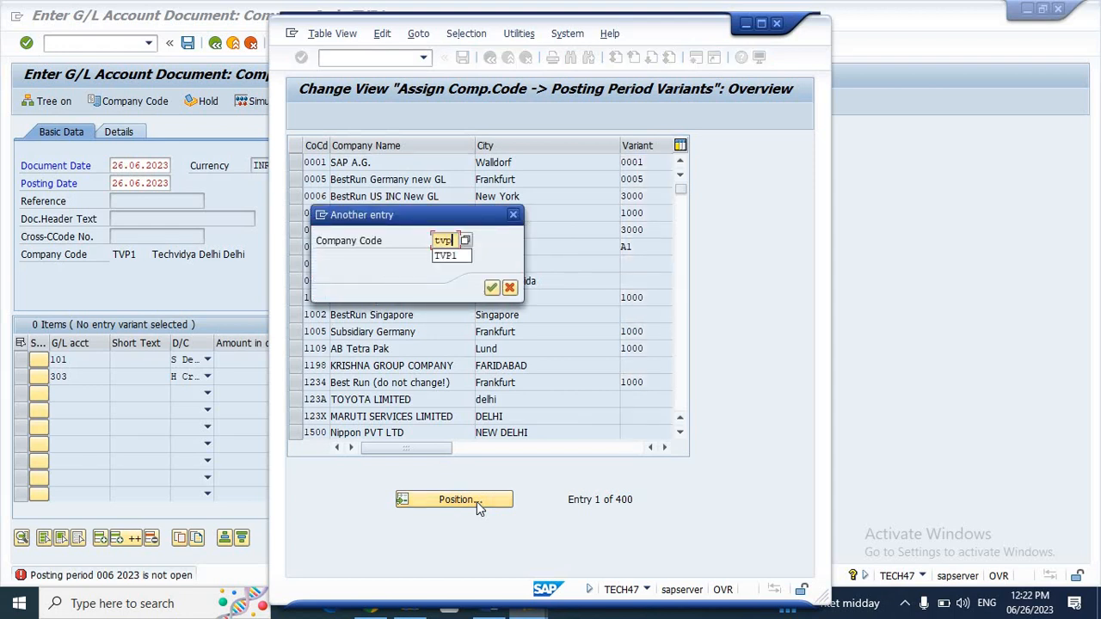
text(1)
key(Return)
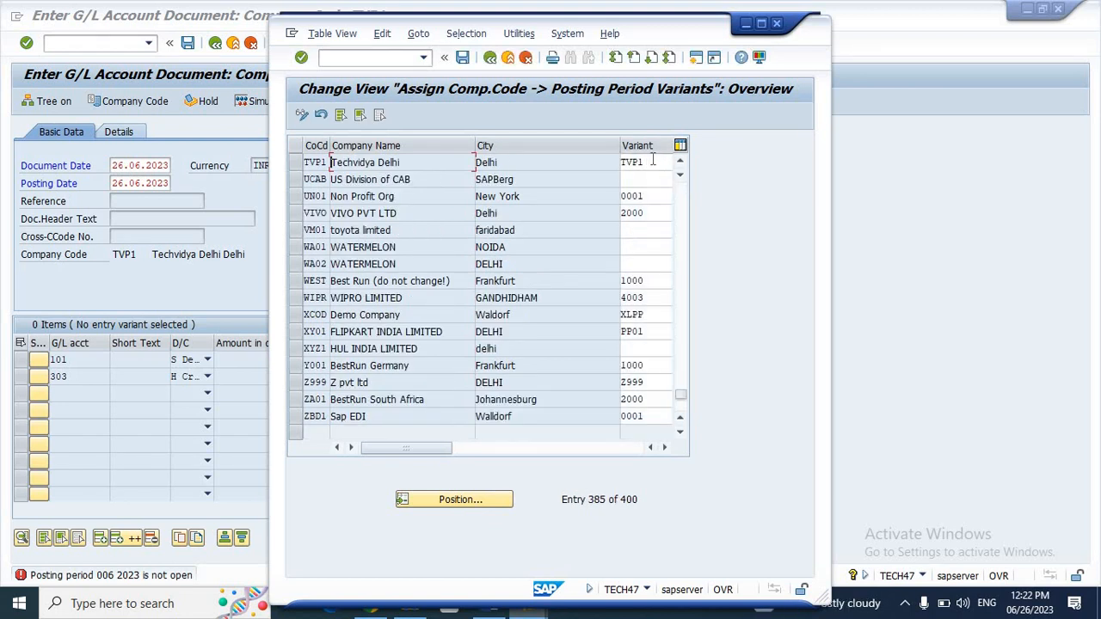
click(375, 59)
Step: Run /nOB52 and open the posting periods for variant TVP1
text(/nob52)
key(Return)
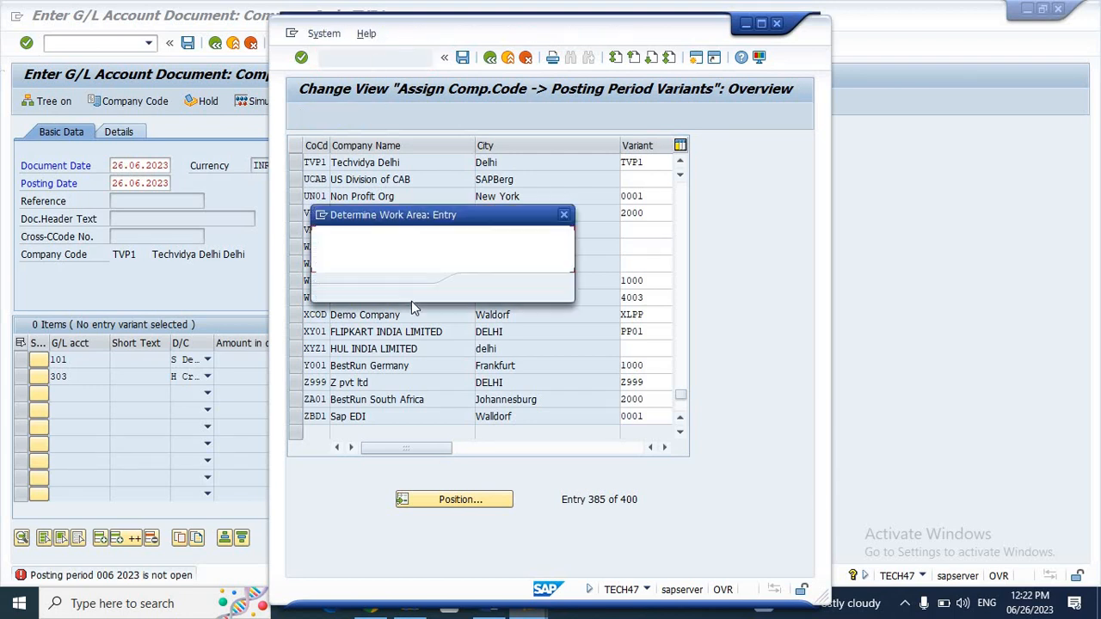
text(t)
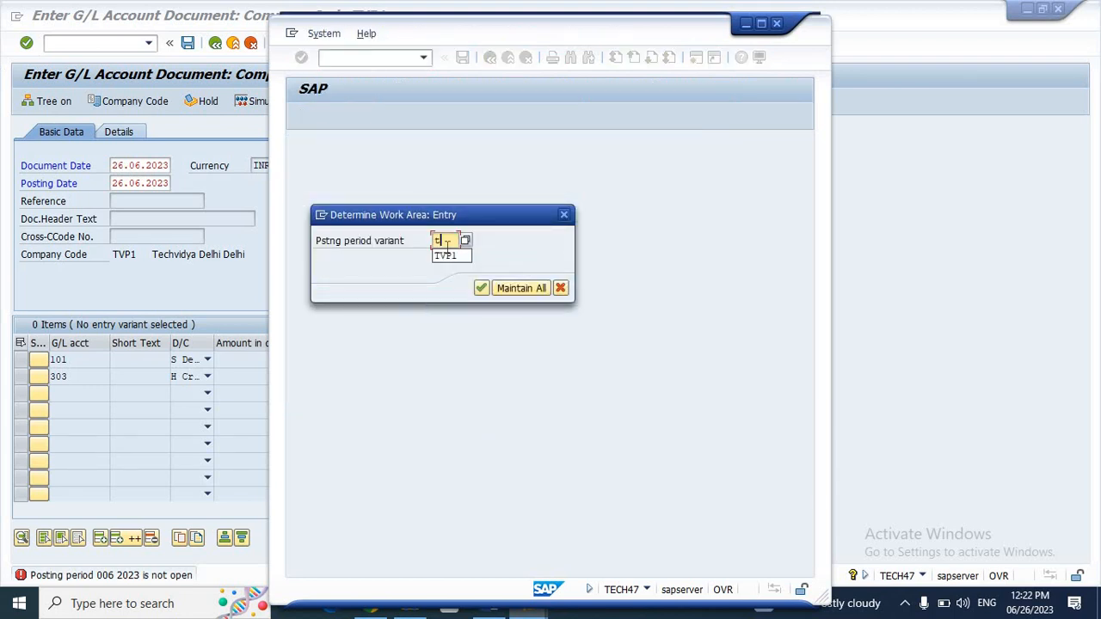
text(cvp1)
key(Return)
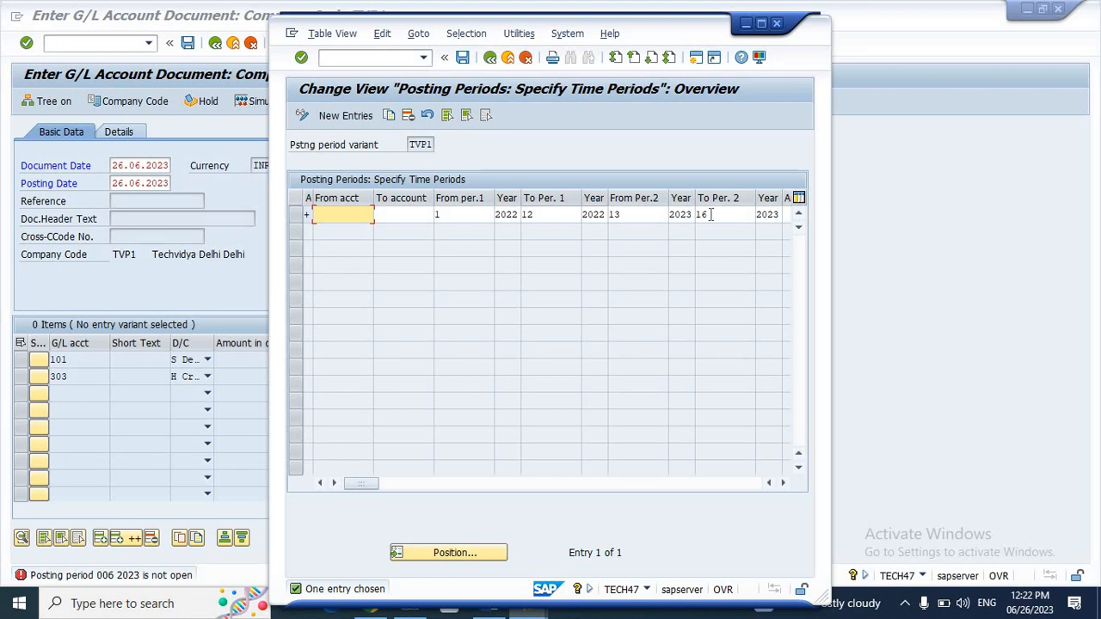
Step: Change the year for periods 1 and 12 to 2023
click(518, 214)
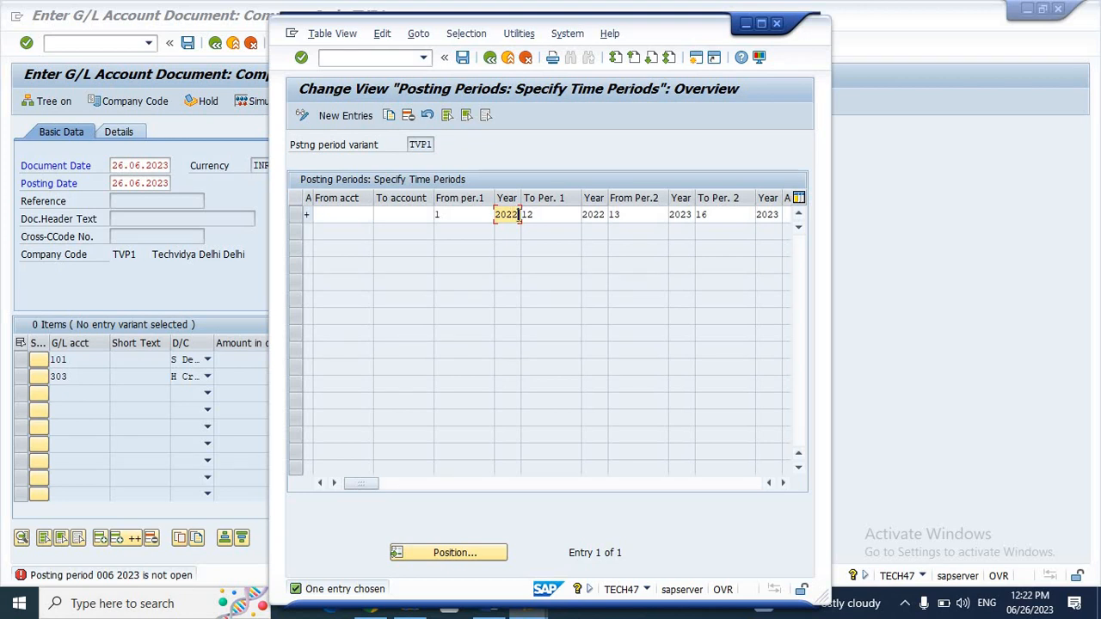
text(3)
click(606, 215)
text(3)
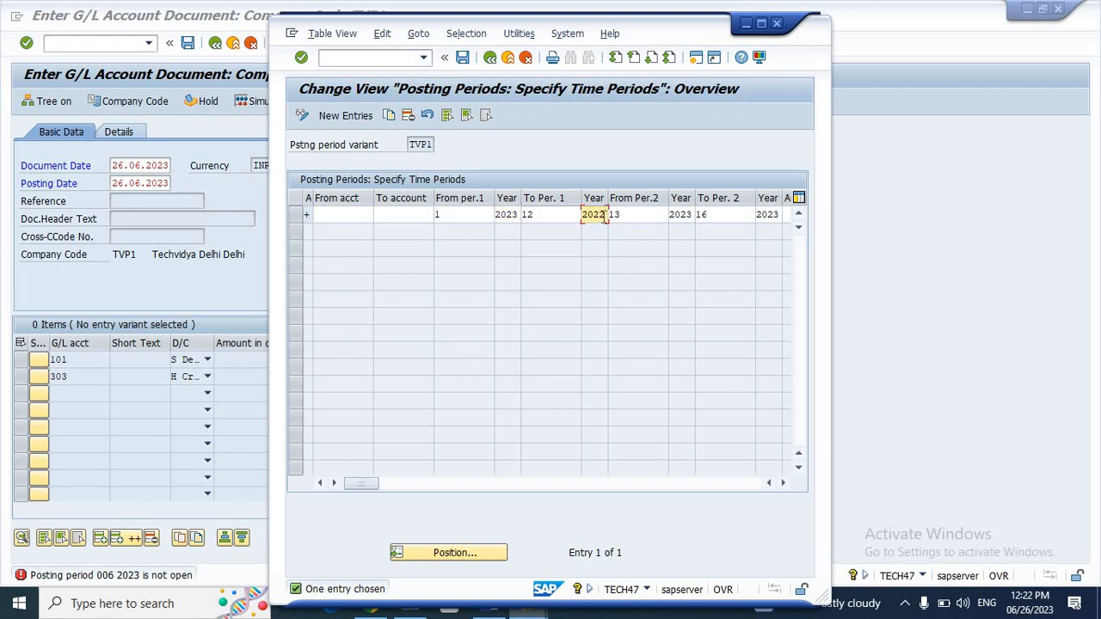
key(BackSpace)
text(3)
Step: Change the year for periods 13 and 16 to 2024
click(692, 215)
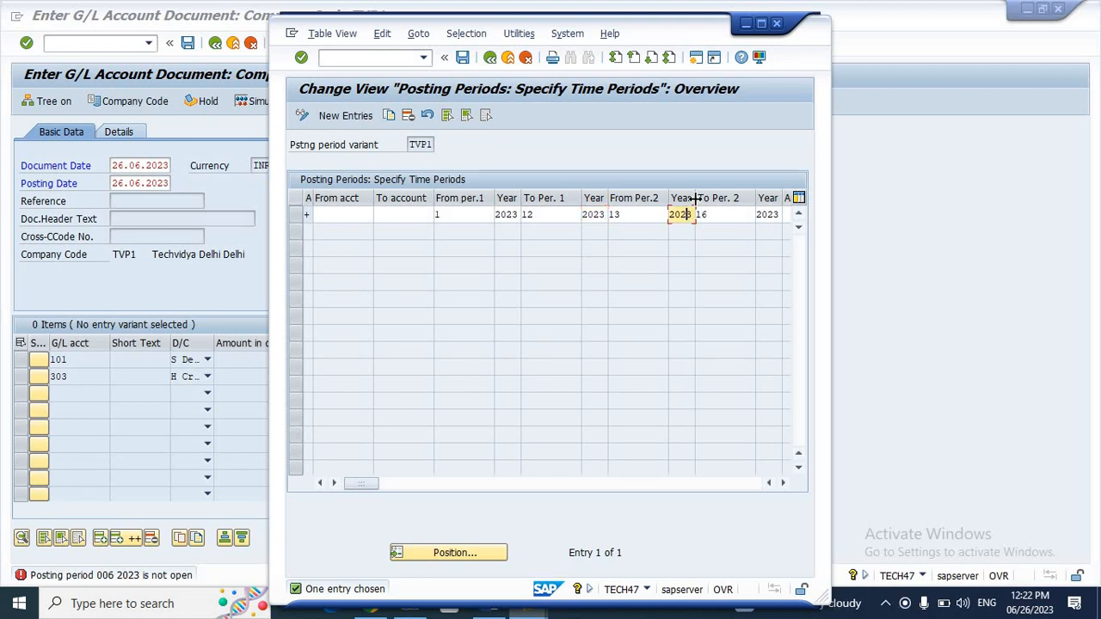
drag(695, 198, 707, 198)
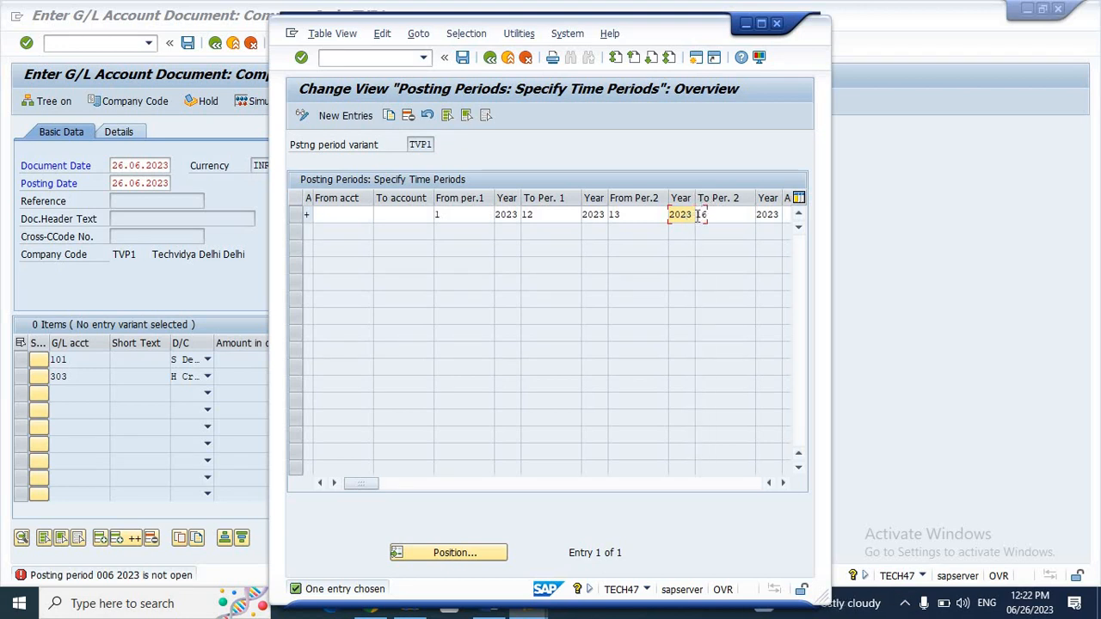
key(BackSpace)
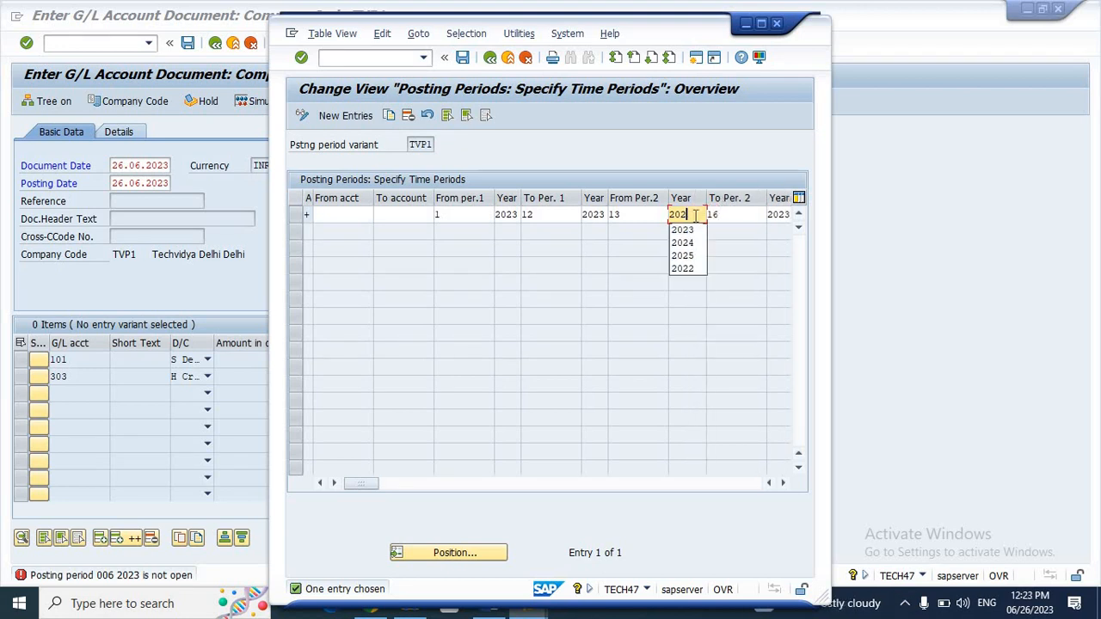
text(4)
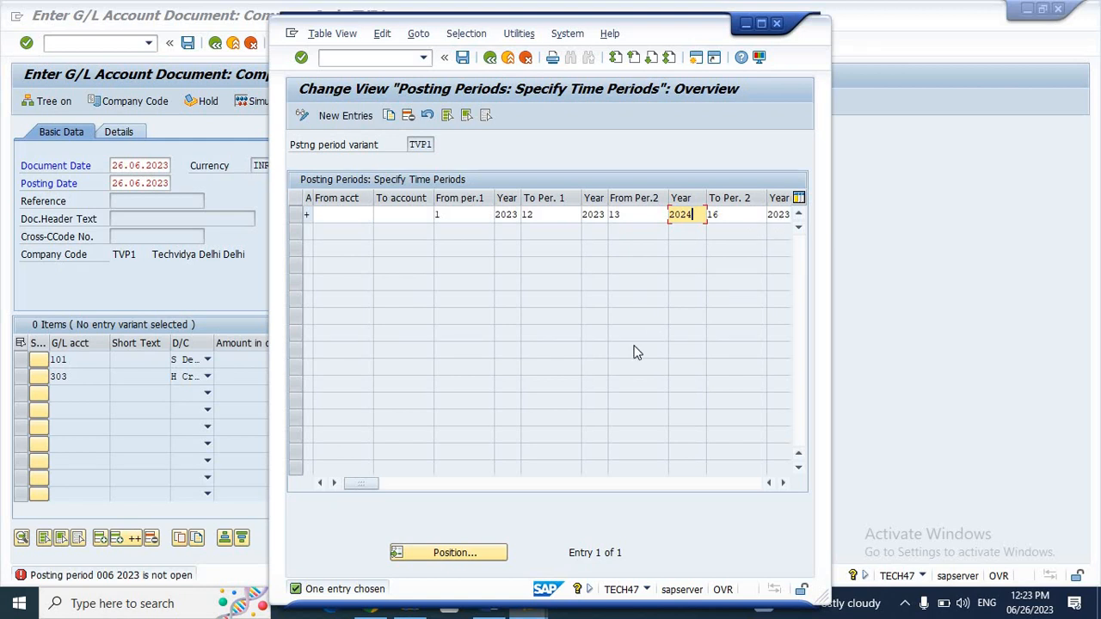
click(446, 483)
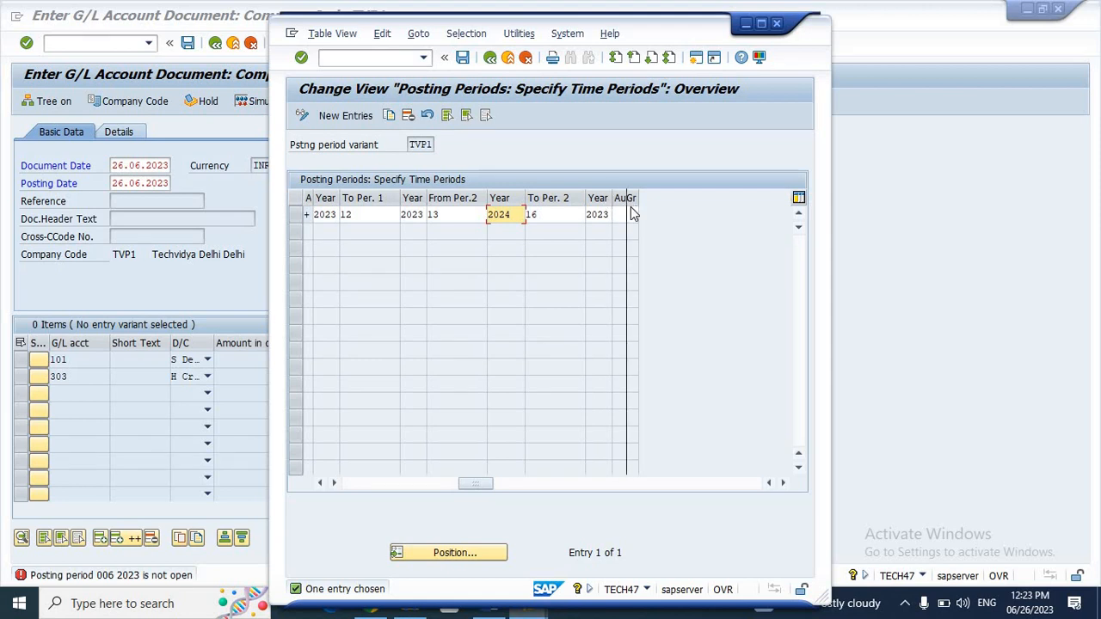
drag(612, 218, 629, 218)
click(610, 216)
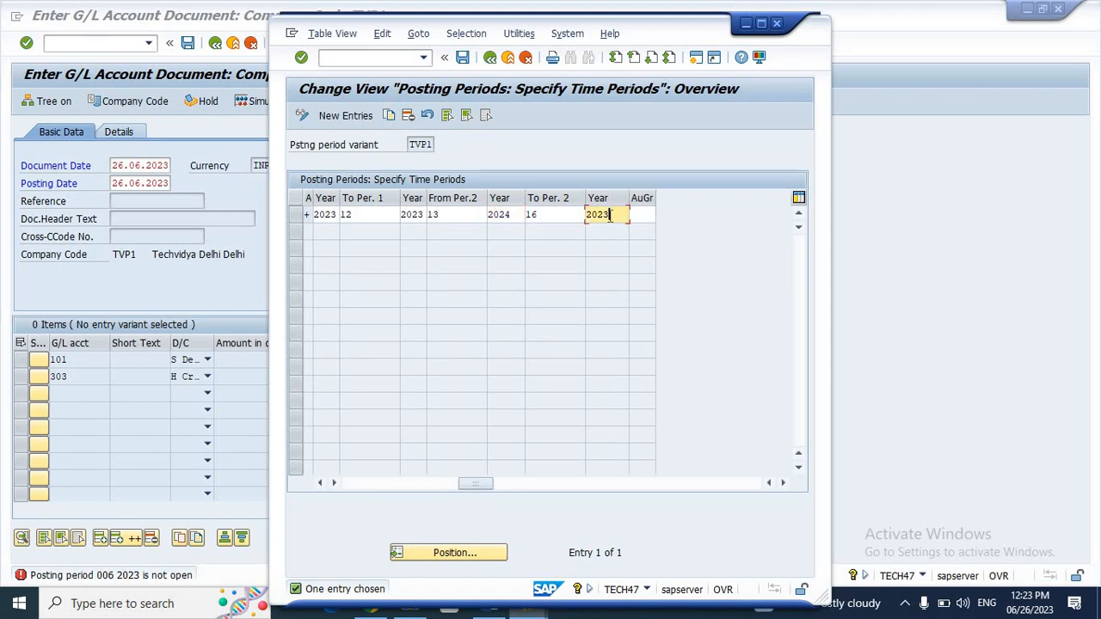
key(BackSpace)
text(4)
Step: Save variant TVP1 under the customizing request and close the posting periods window
click(462, 57)
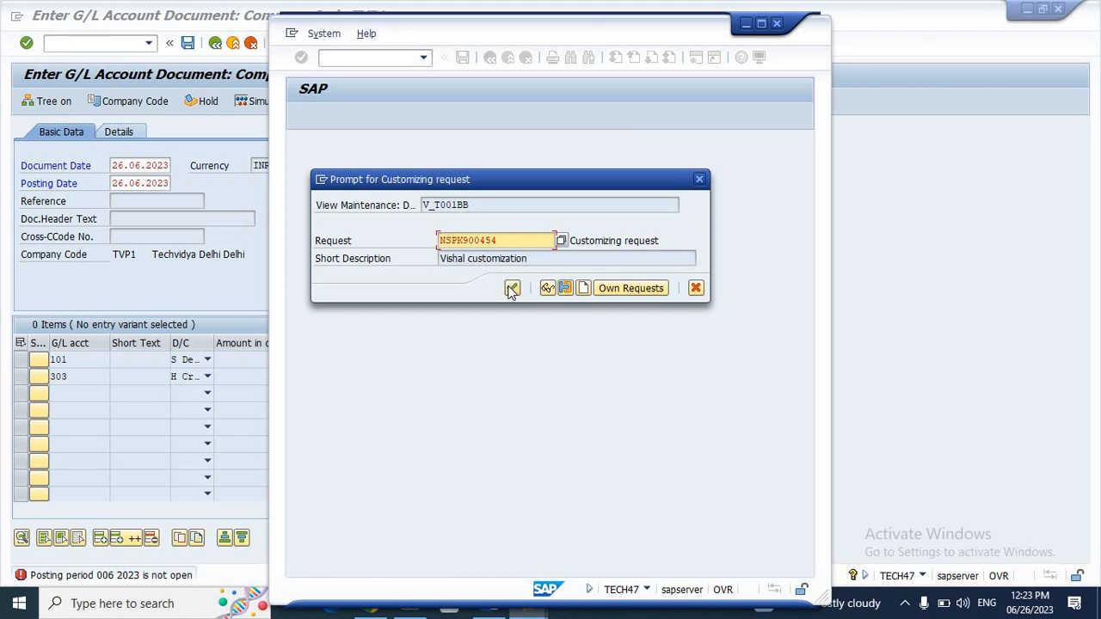
click(511, 287)
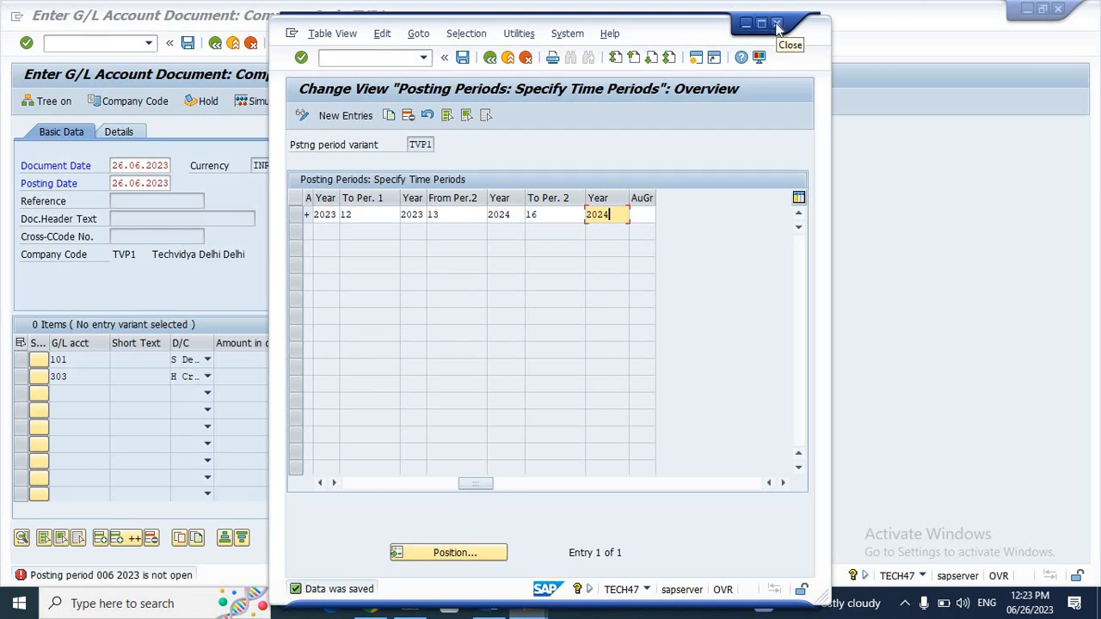
click(778, 25)
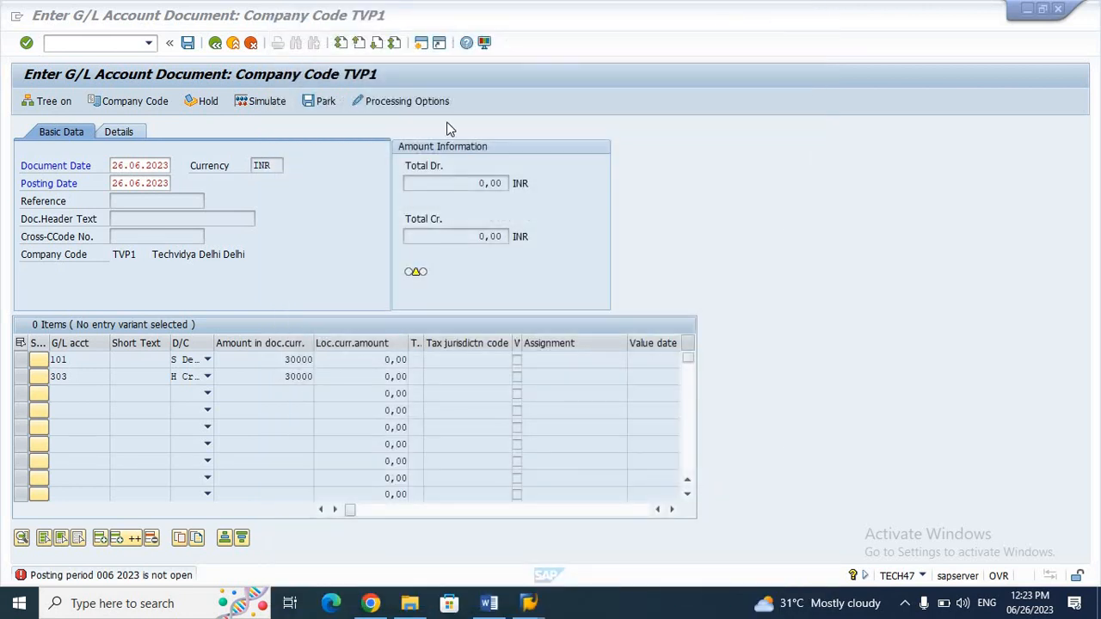
Step: Simulate again with value date 26.06.2023 on the 303 line, then post the 30,000 salary document
click(223, 150)
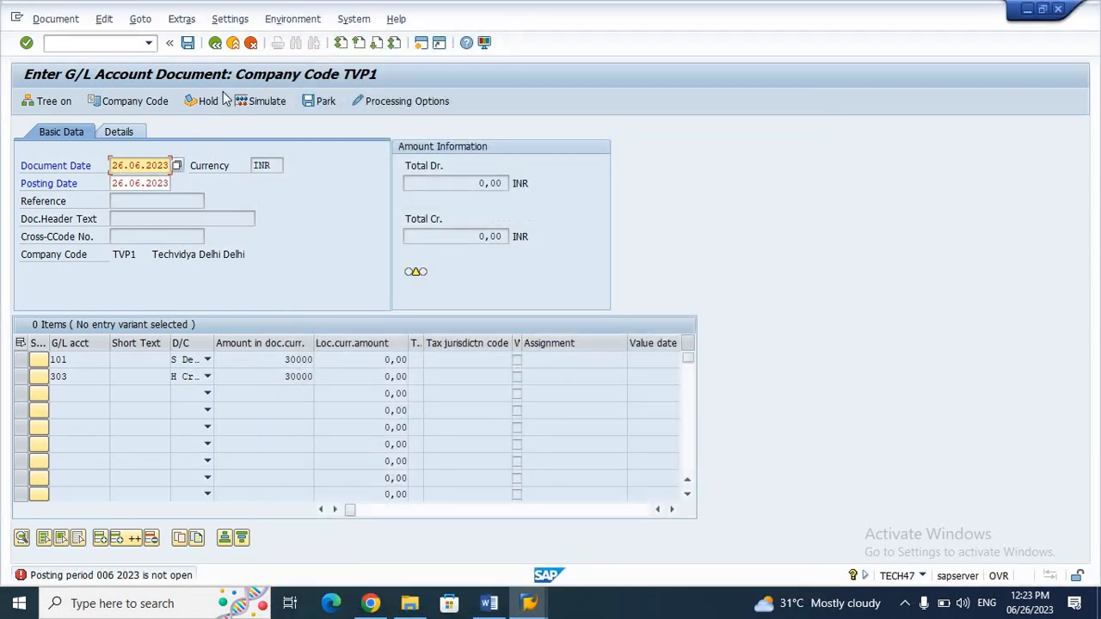
click(265, 103)
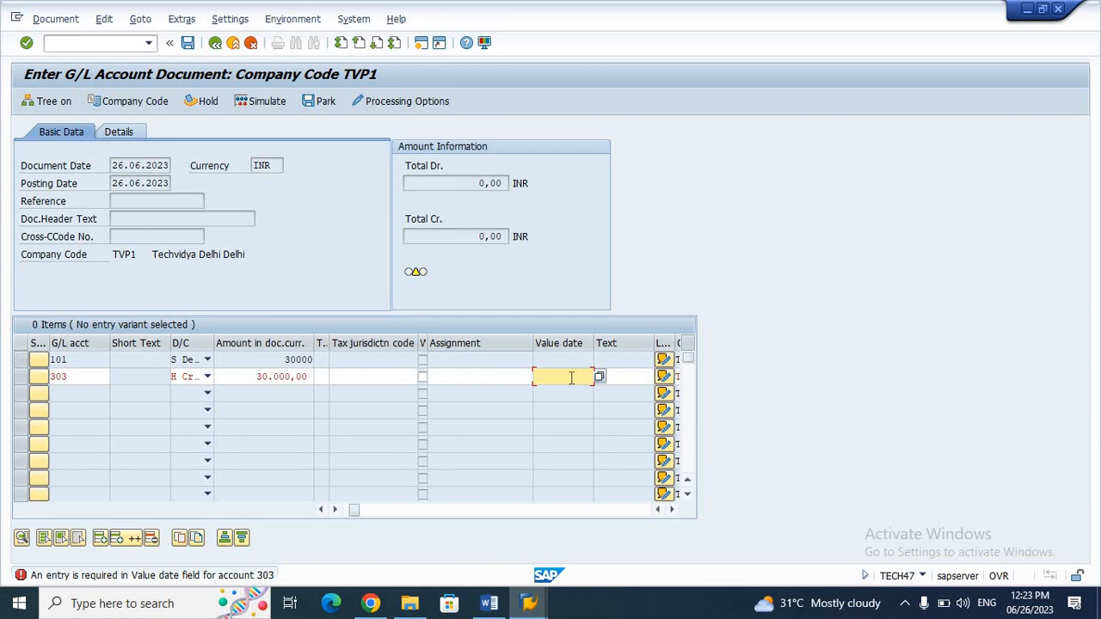
text(26.06.2023)
key(Return)
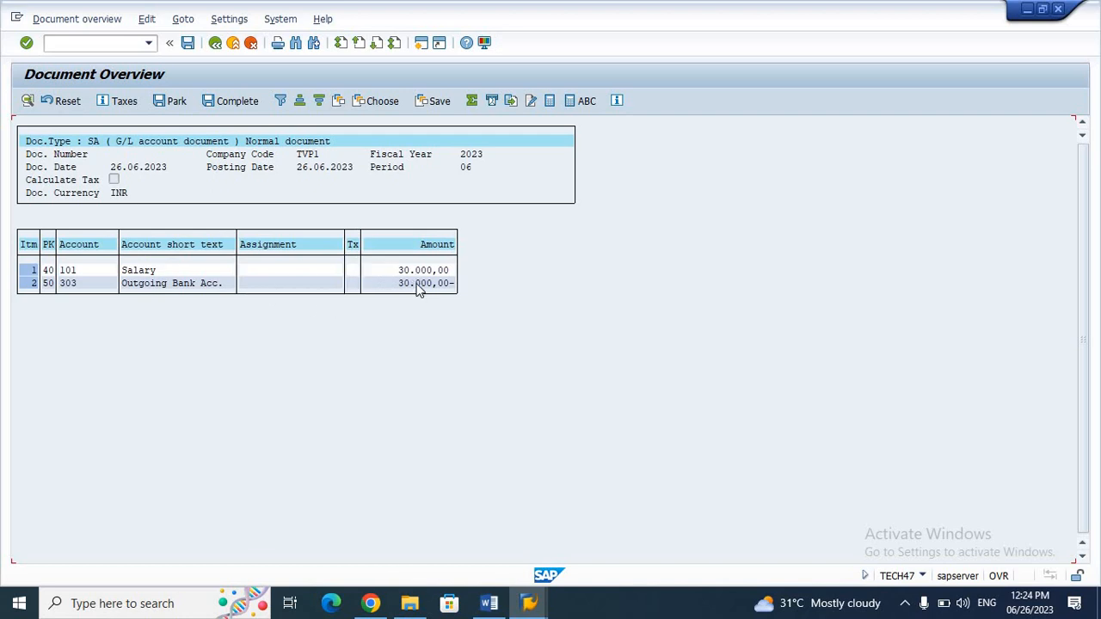
click(189, 44)
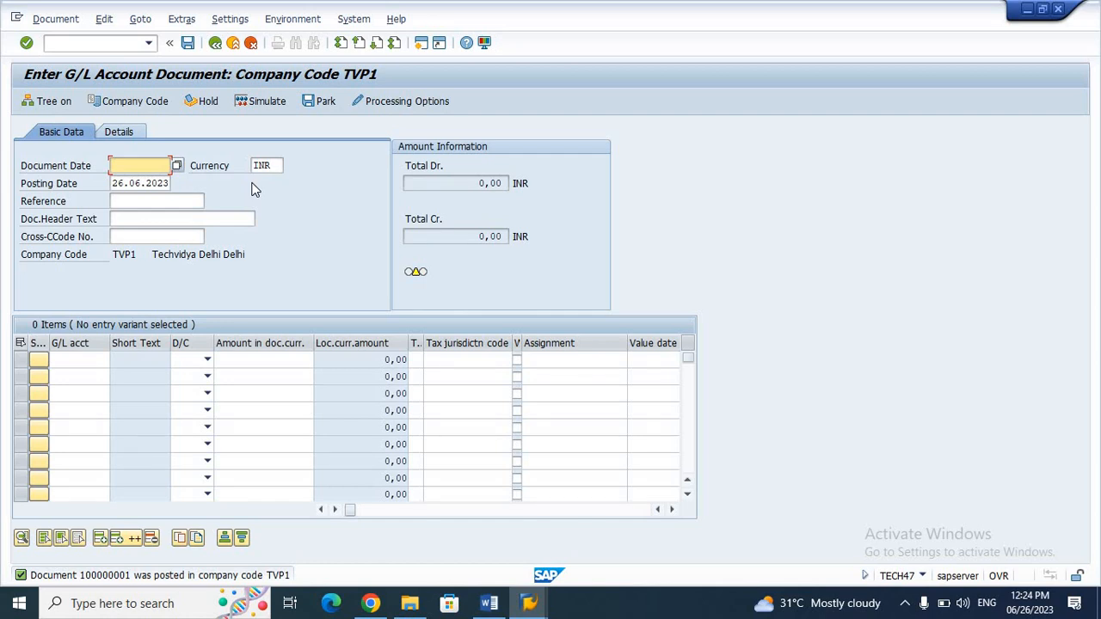
Step: Set document date 26.06.2023 and make line 1 a 20000 debit to account 101
text(26.06.2)
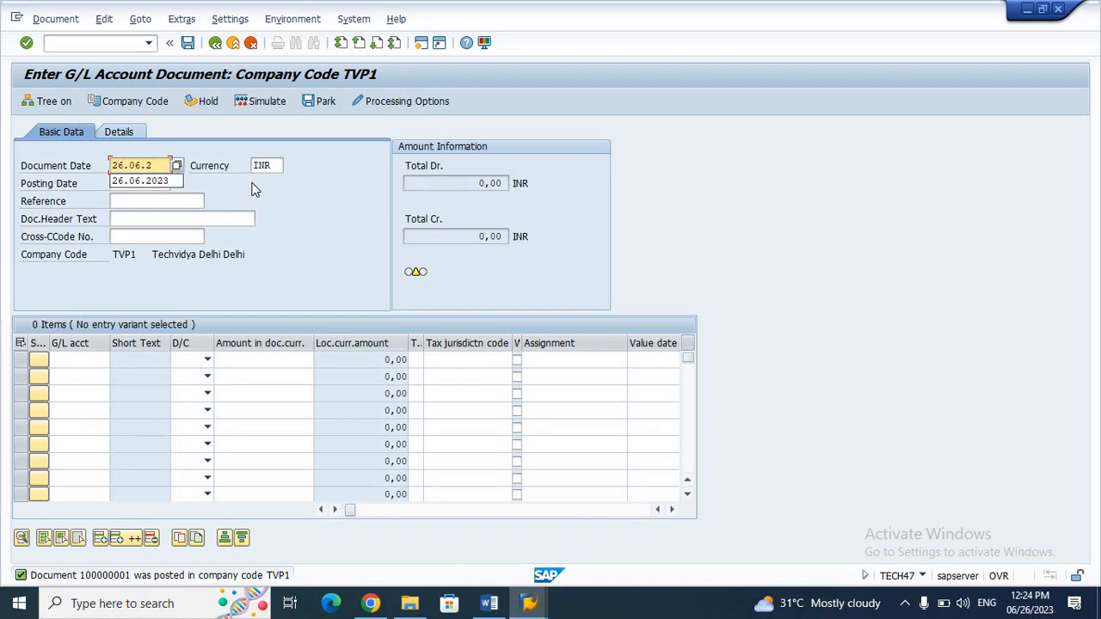
text(023)
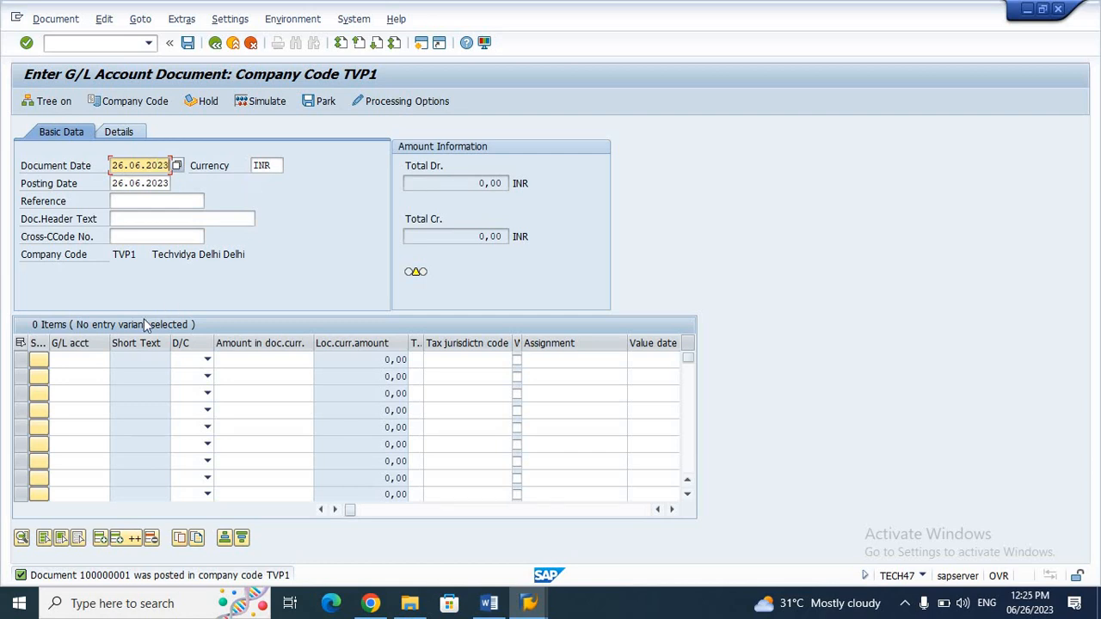
click(92, 359)
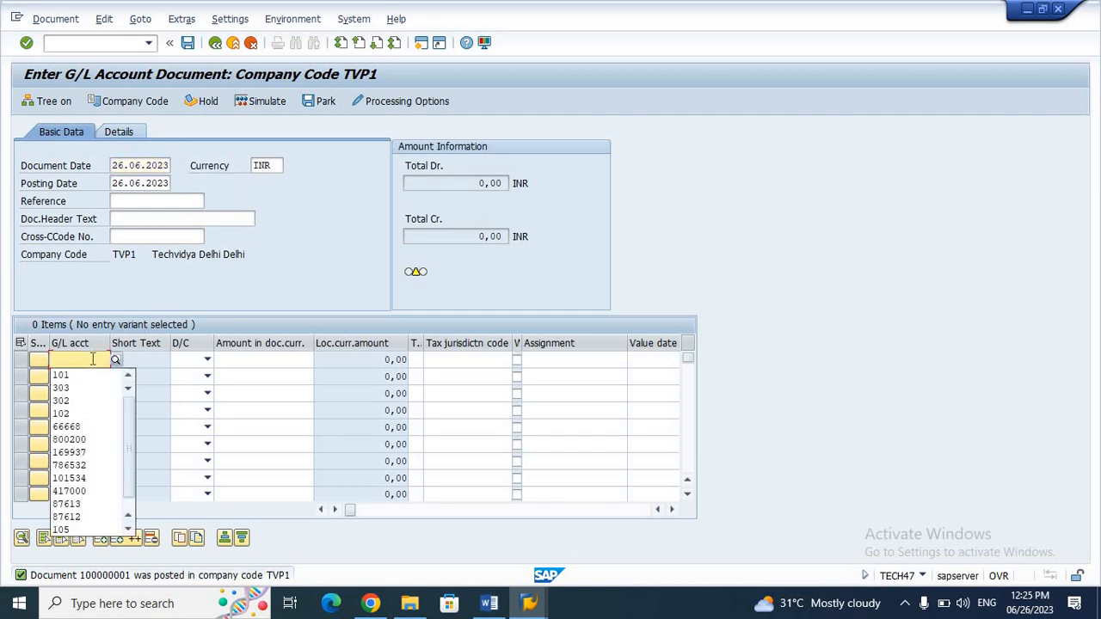
text(101)
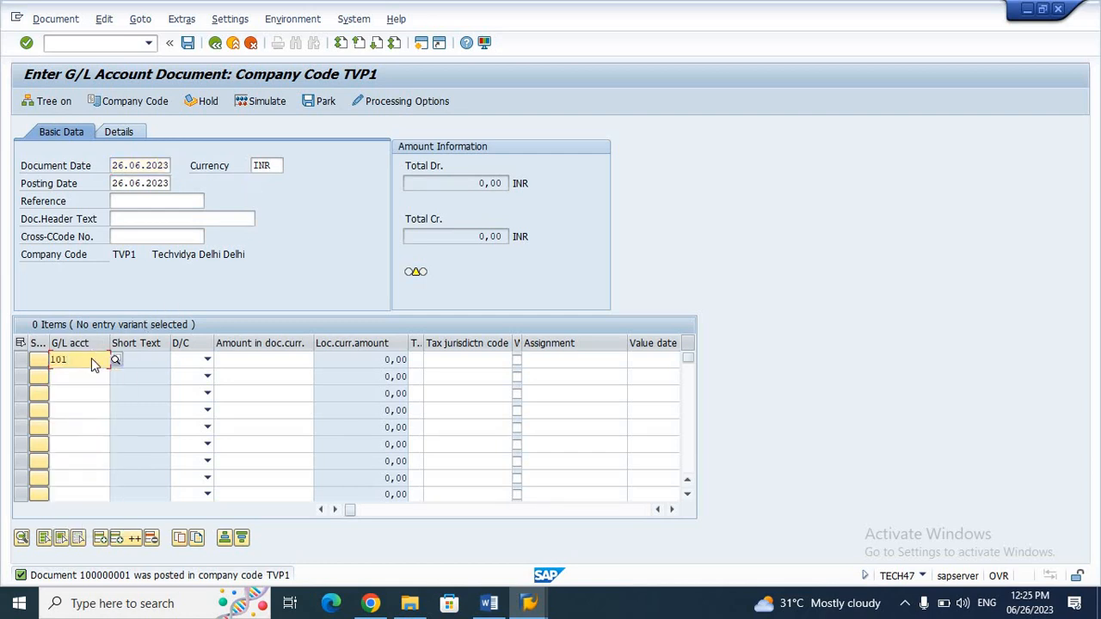
key(Return)
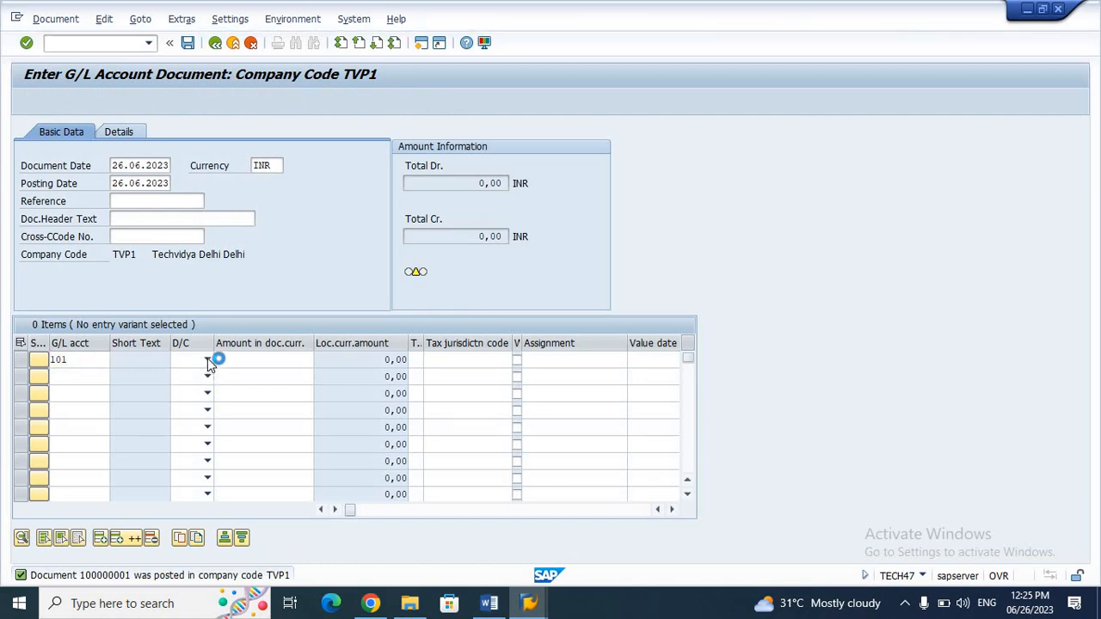
click(208, 360)
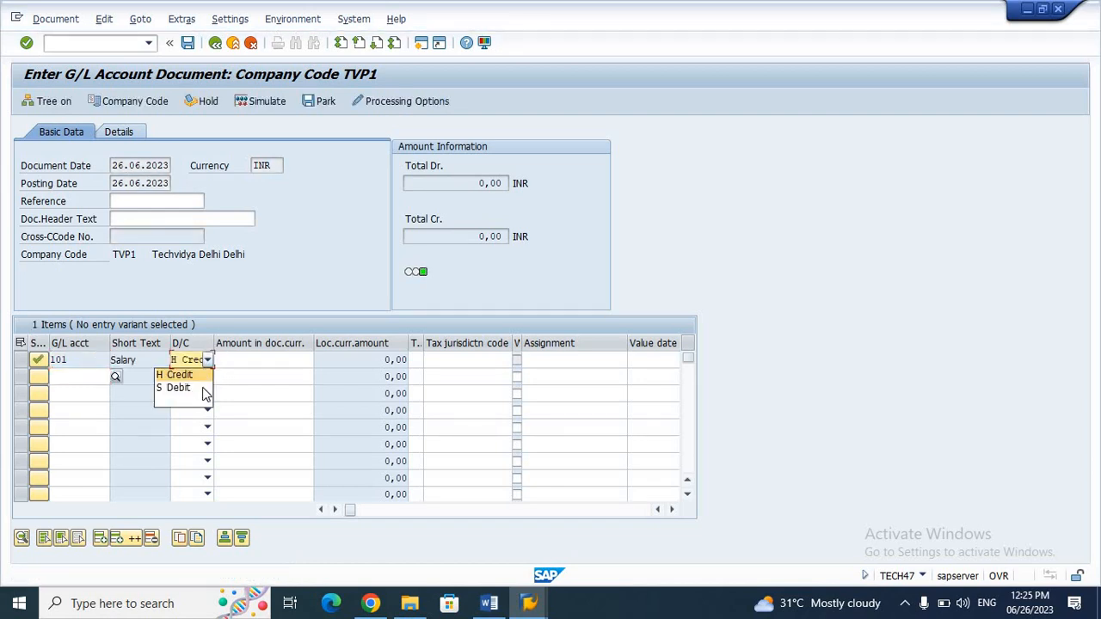
click(204, 393)
click(263, 362)
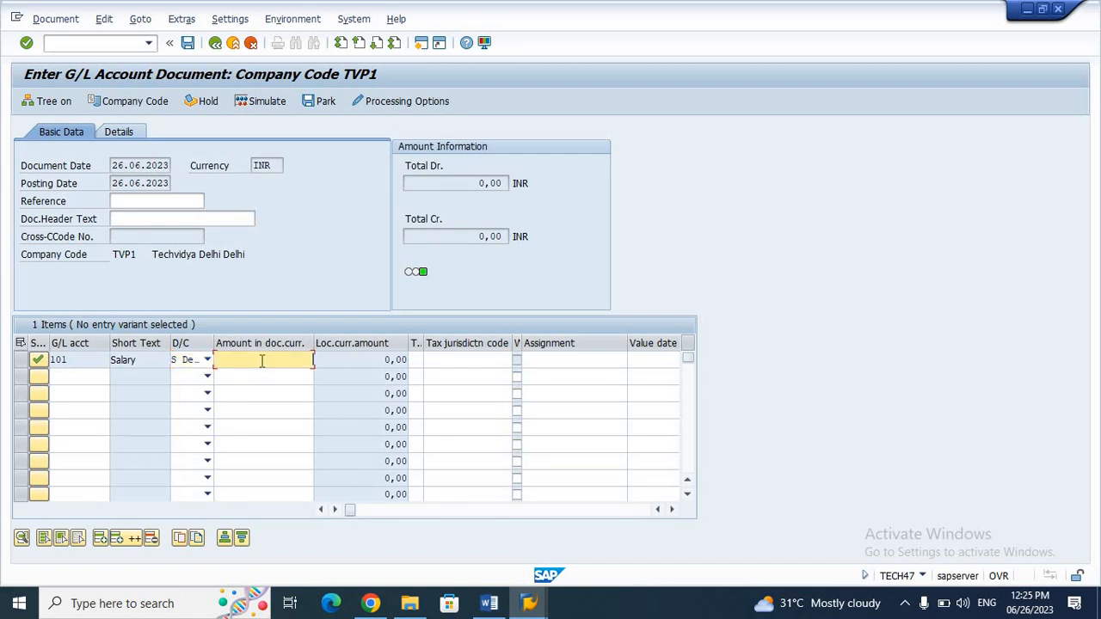
text(20000)
Step: Hold the unfinished salary document as temporary document 888
click(208, 101)
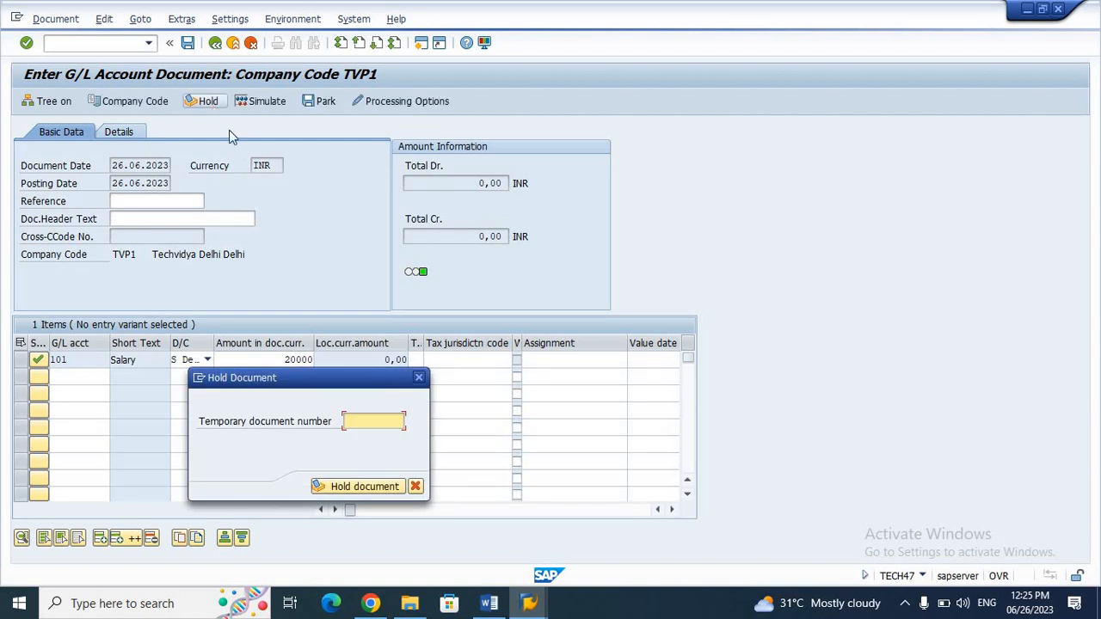
click(365, 420)
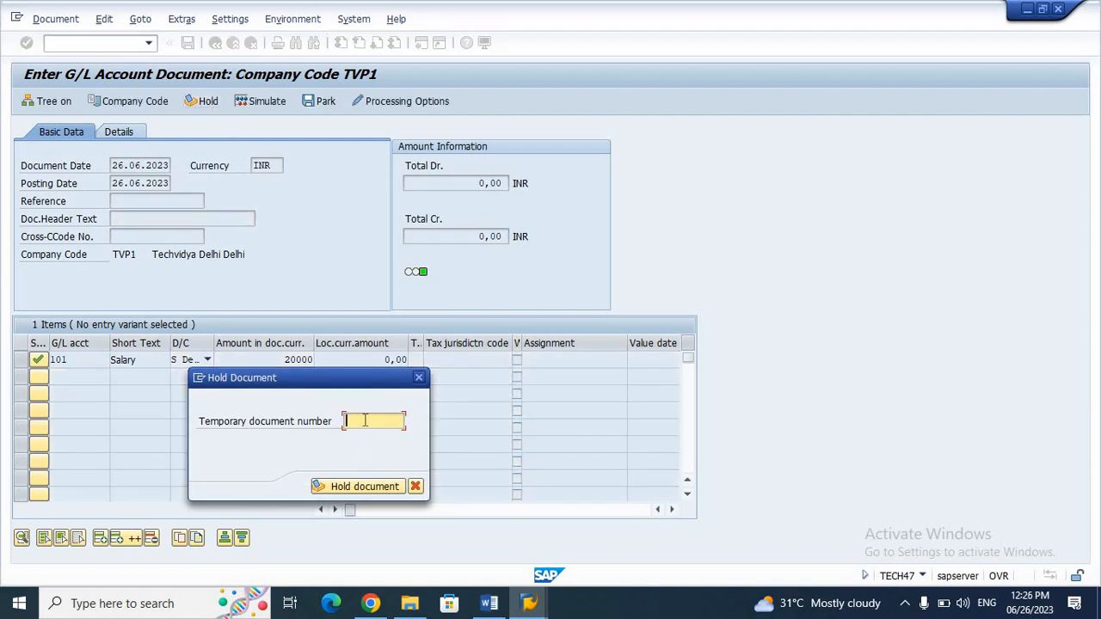
text(888)
click(382, 491)
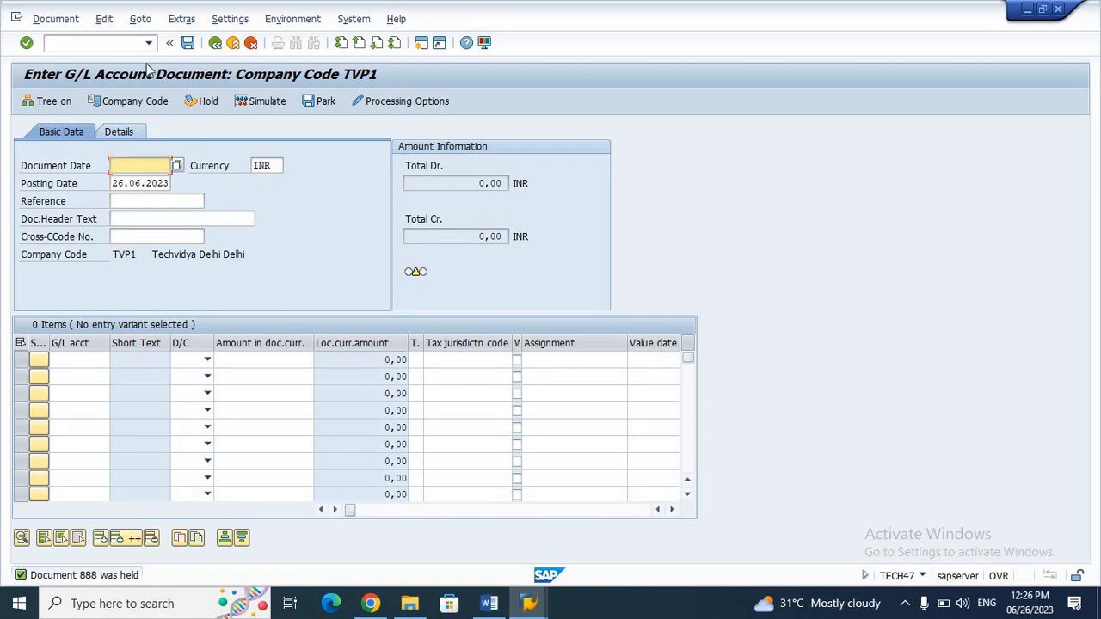
click(103, 20)
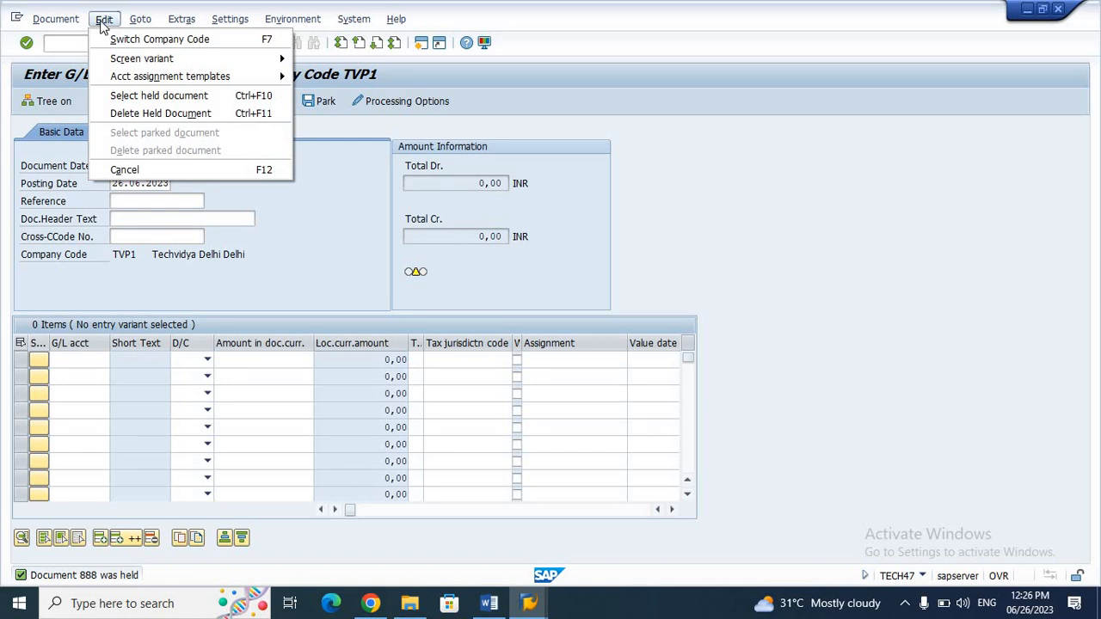
Step: Retrieve held document 888, restoring its 20.000,00 debit on account 101 Salary
click(148, 95)
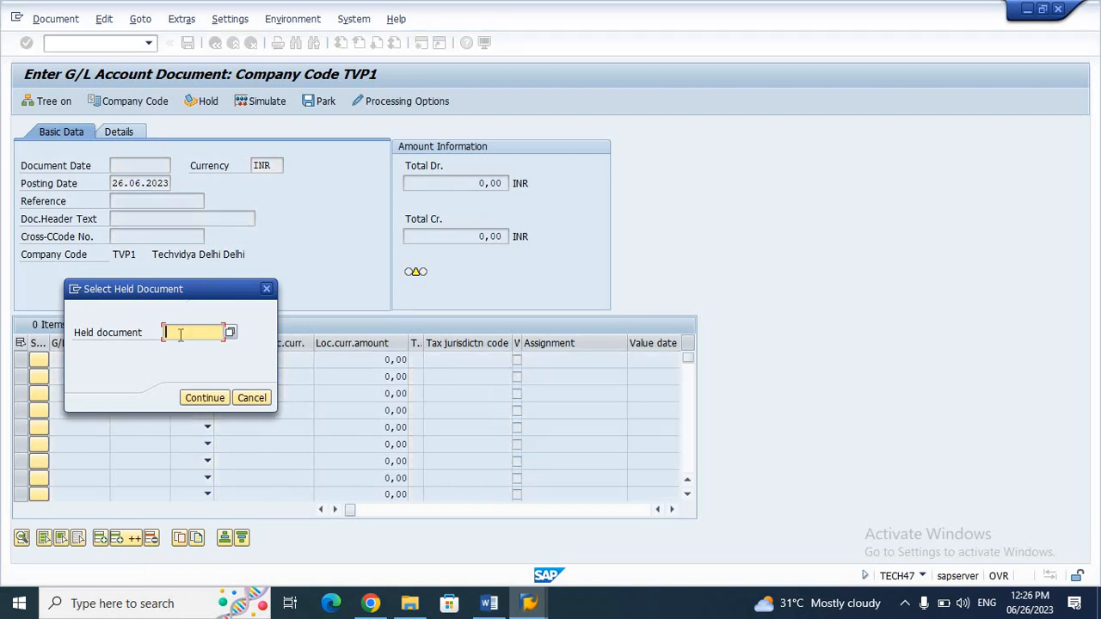
text(888)
key(Return)
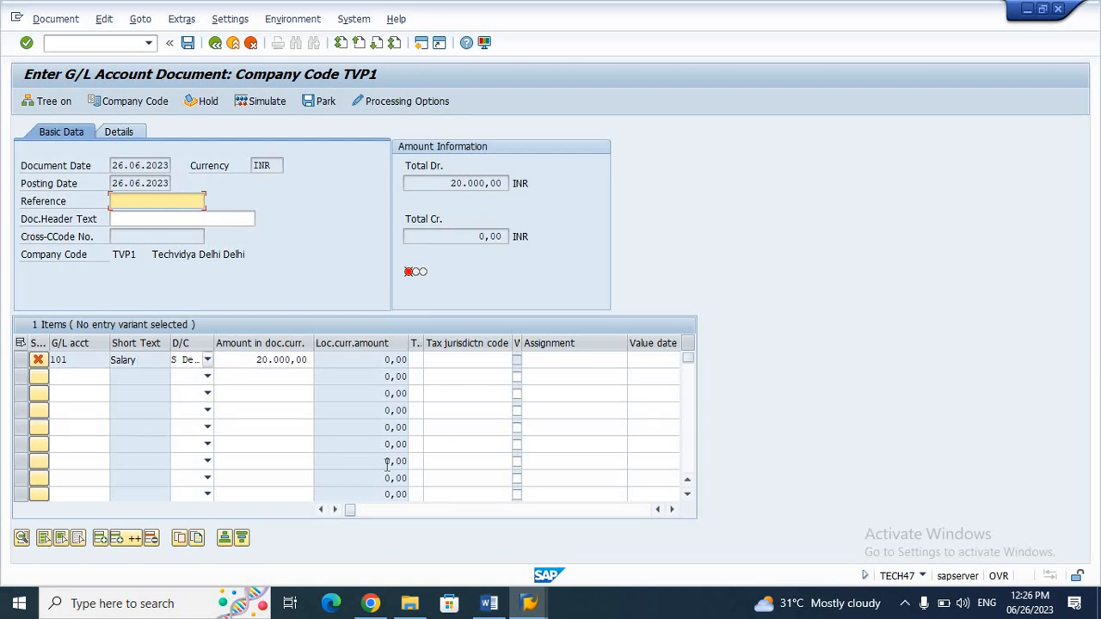
click(79, 378)
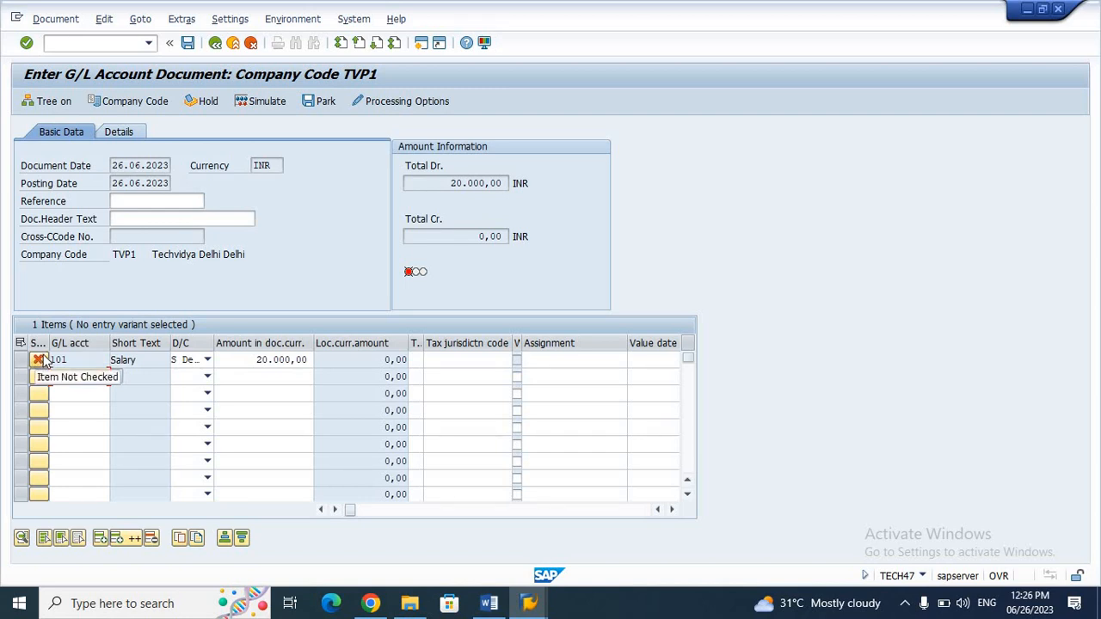
click(75, 375)
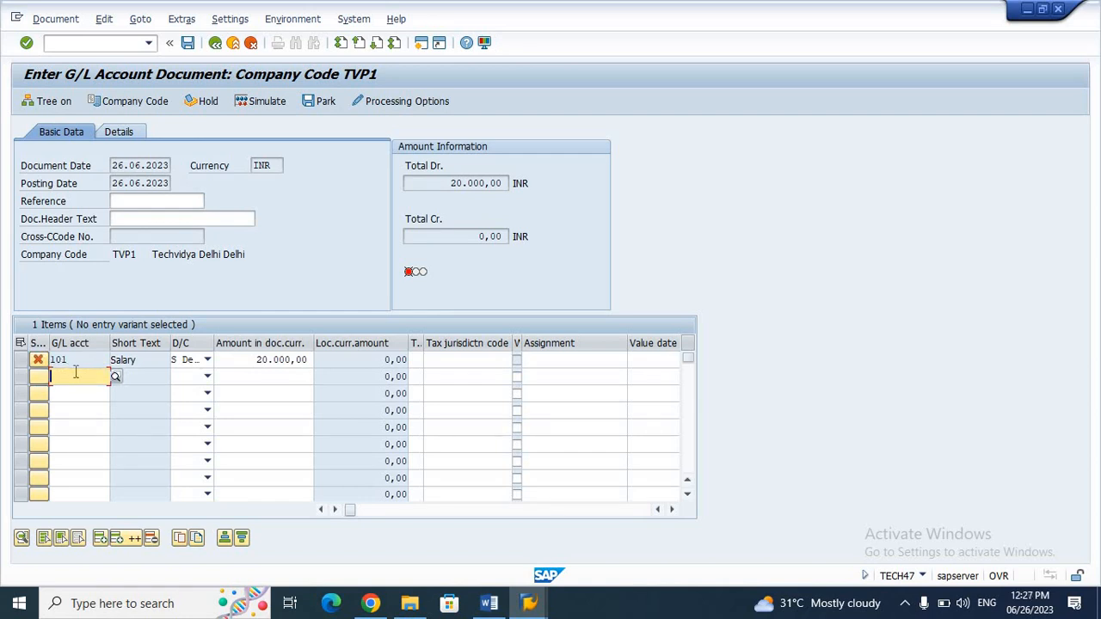
click(75, 374)
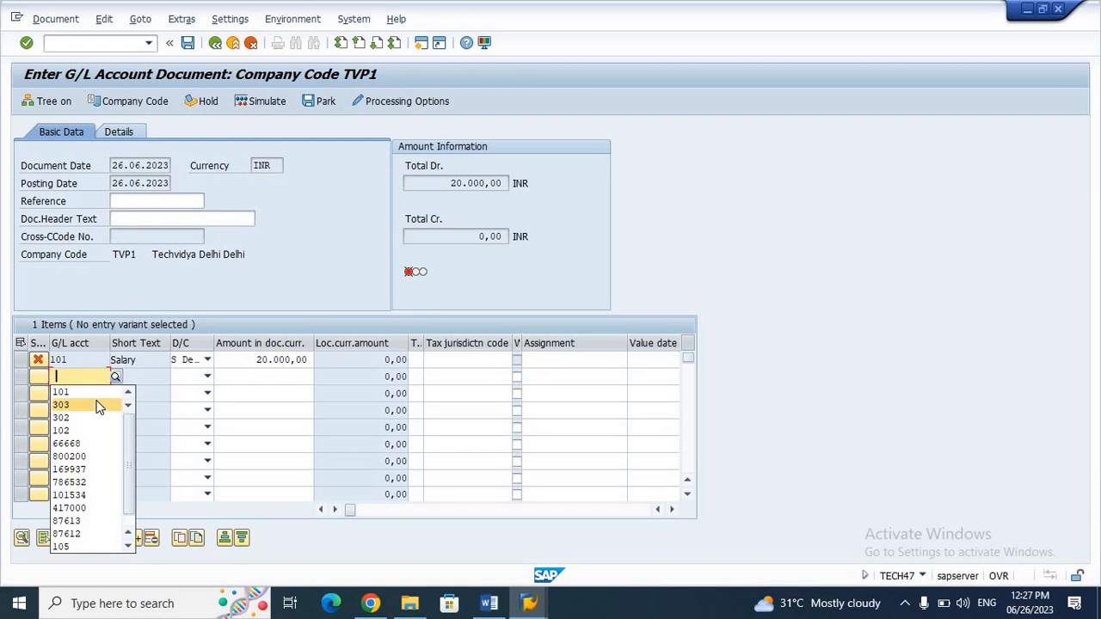
Step: Add line 2 crediting account 303 for 20000, value date 26.06.2023, and post the document
click(97, 404)
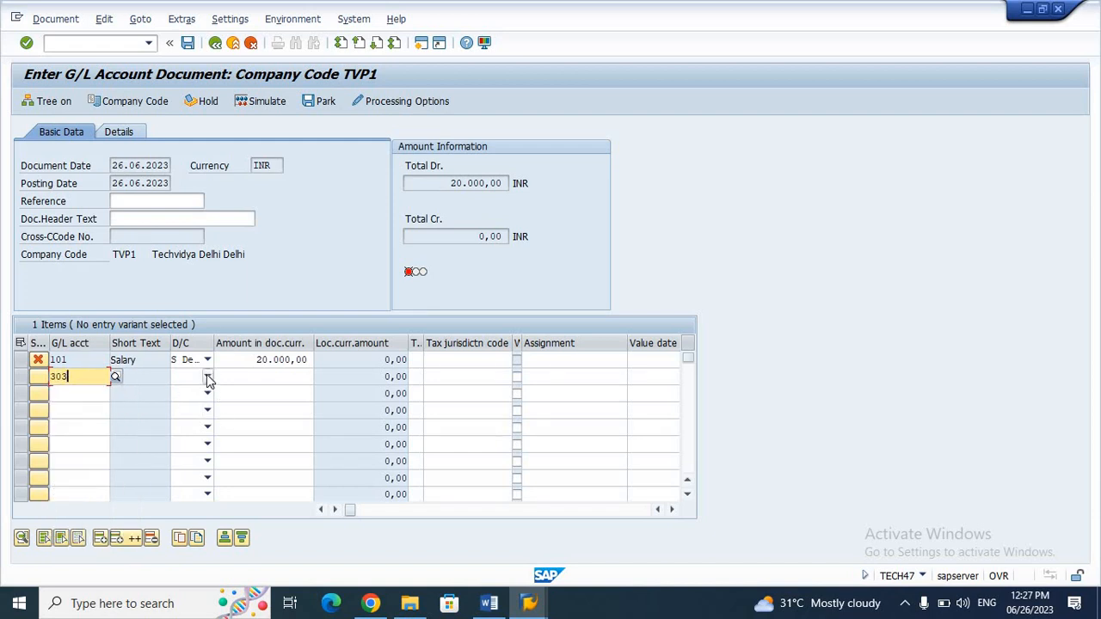
click(207, 378)
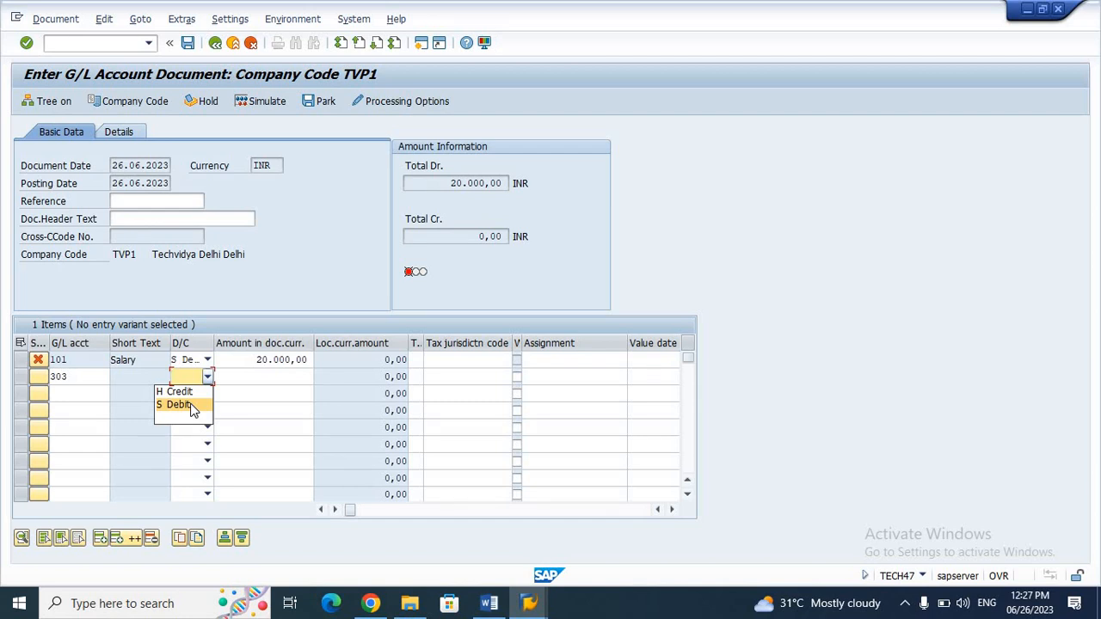
click(194, 393)
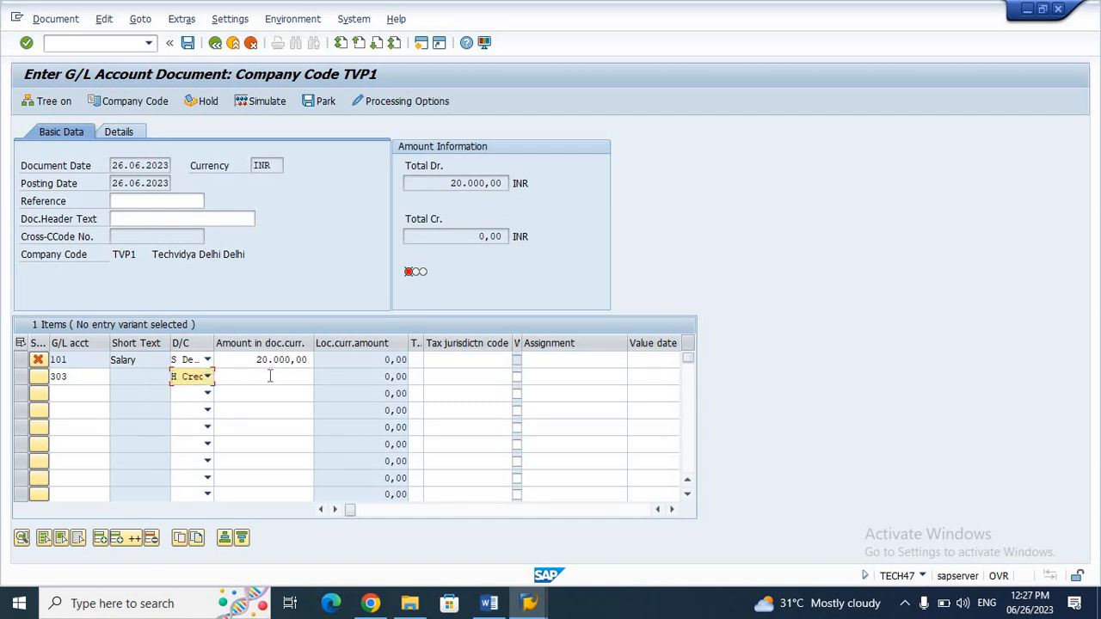
click(271, 376)
text(2)
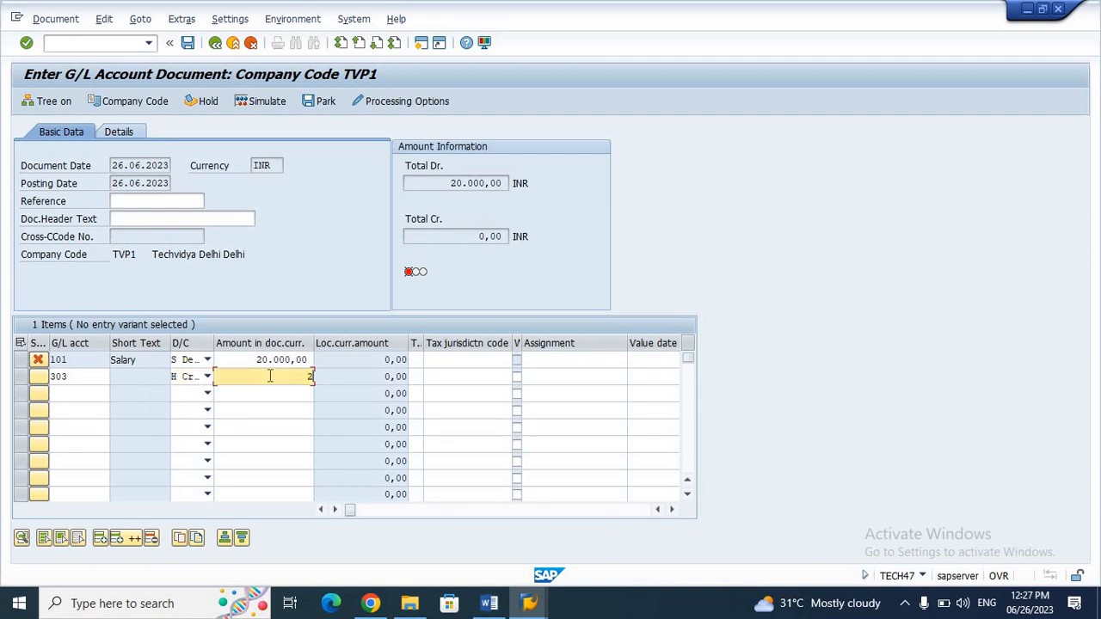
text(0000)
key(Return)
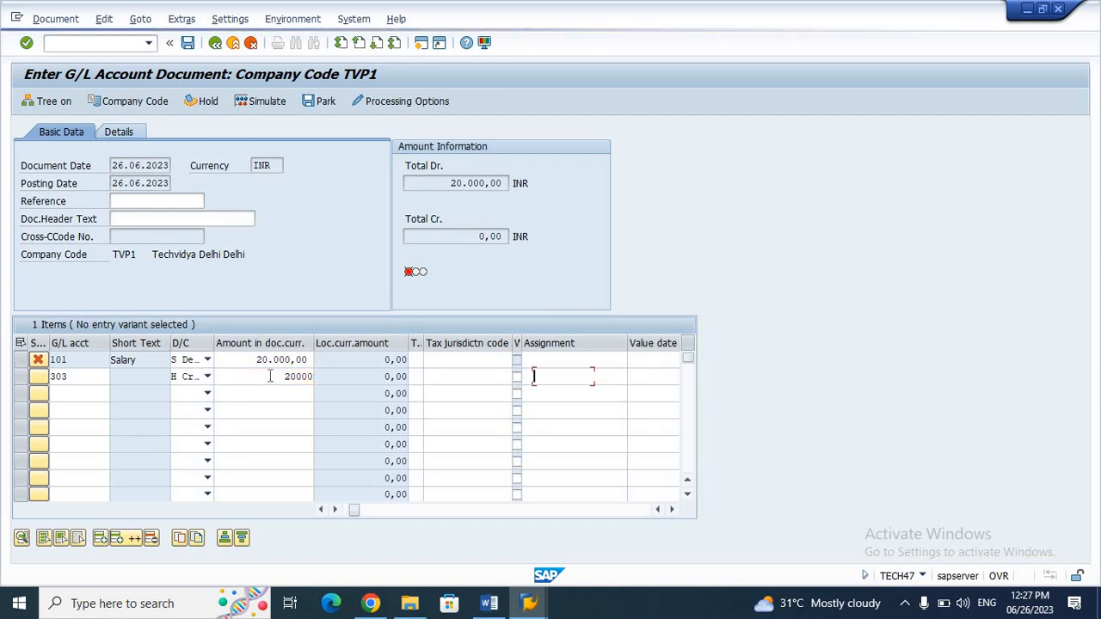
click(552, 376)
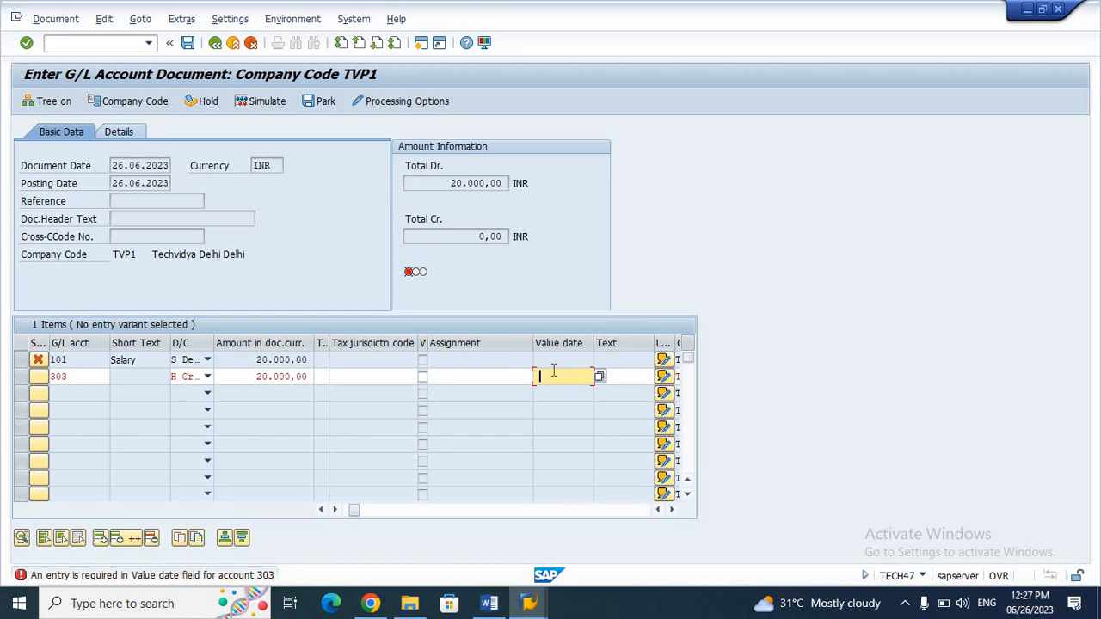
key(Down)
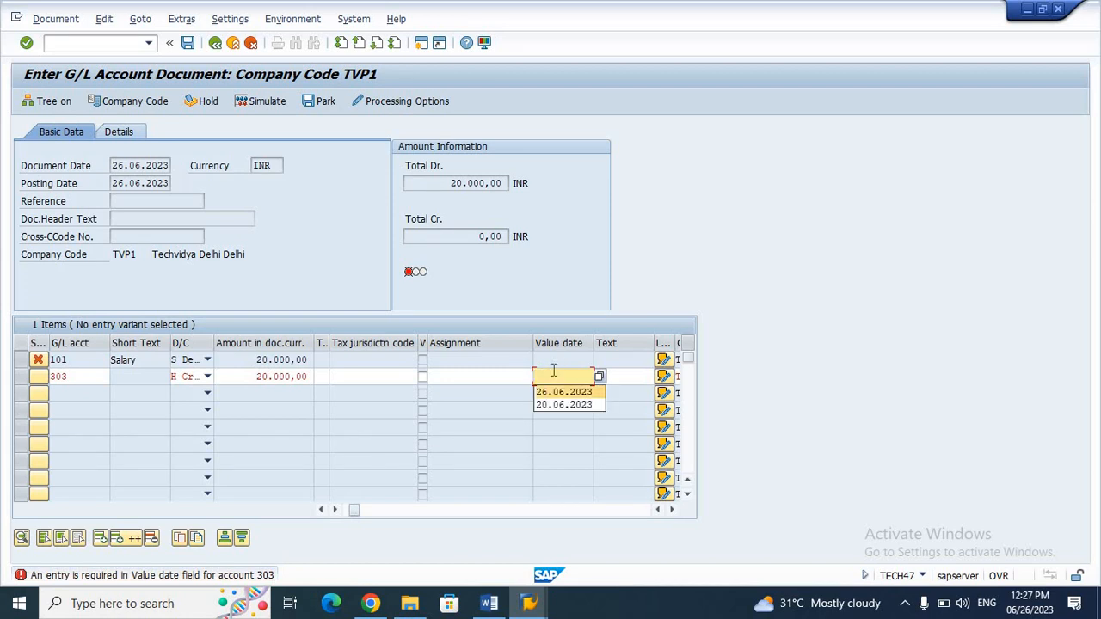
key(Return)
key(Return)
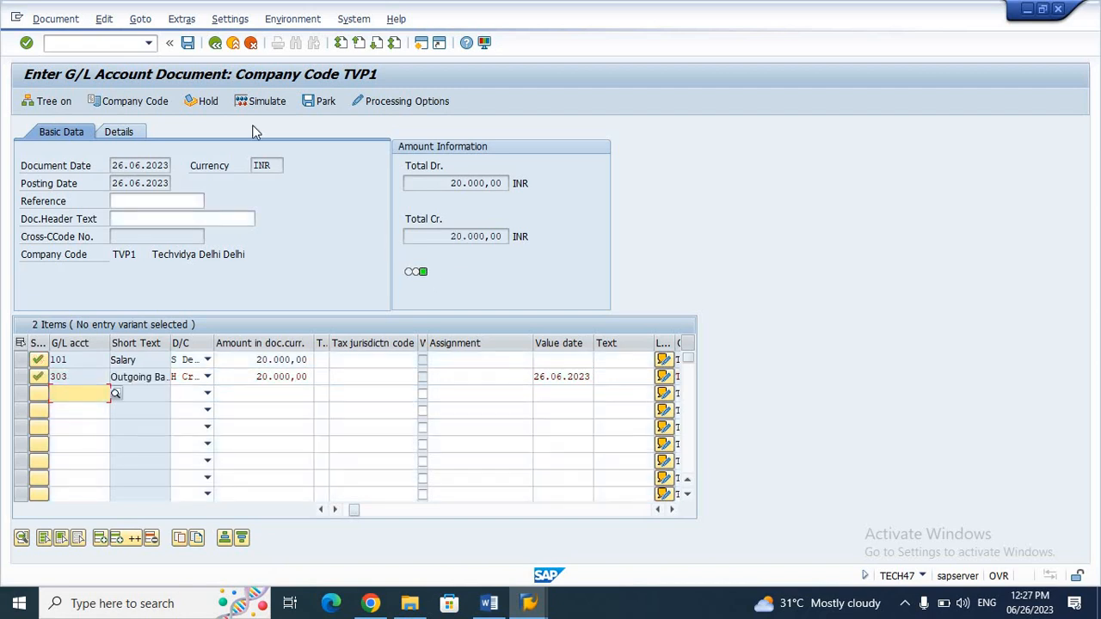
click(188, 44)
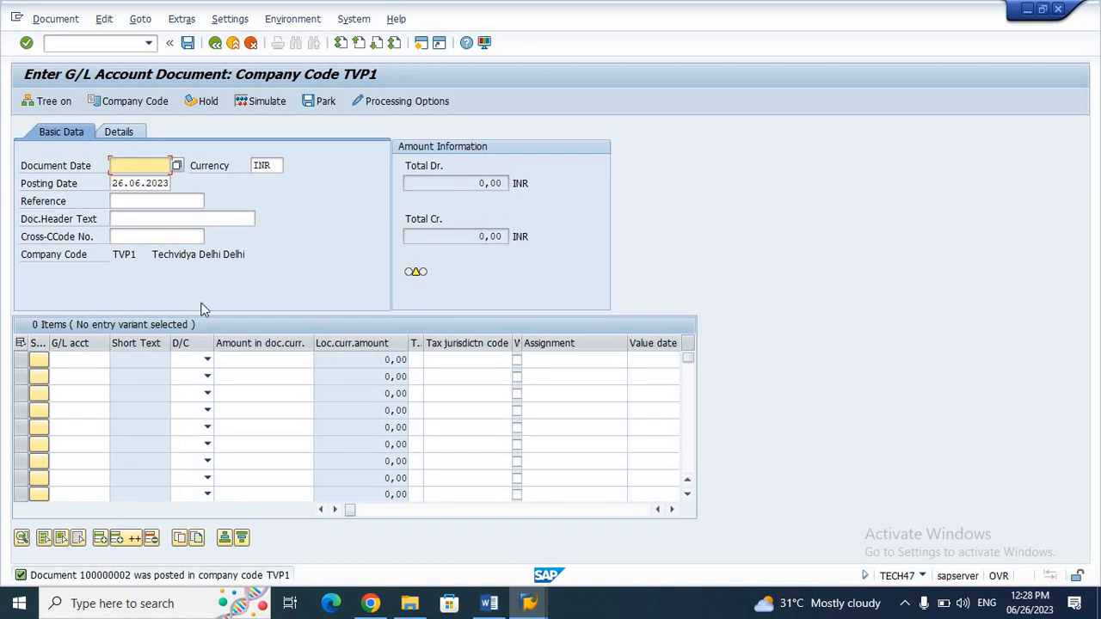
Step: Fill in document date 26.06.2023 from the recent dates list
key(Down)
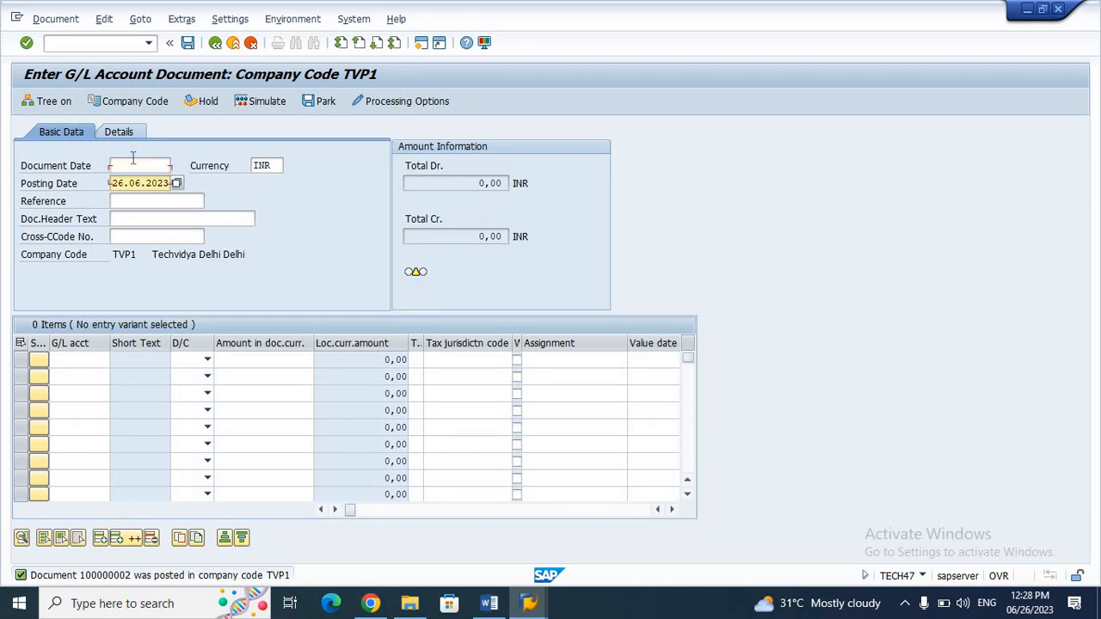
click(120, 169)
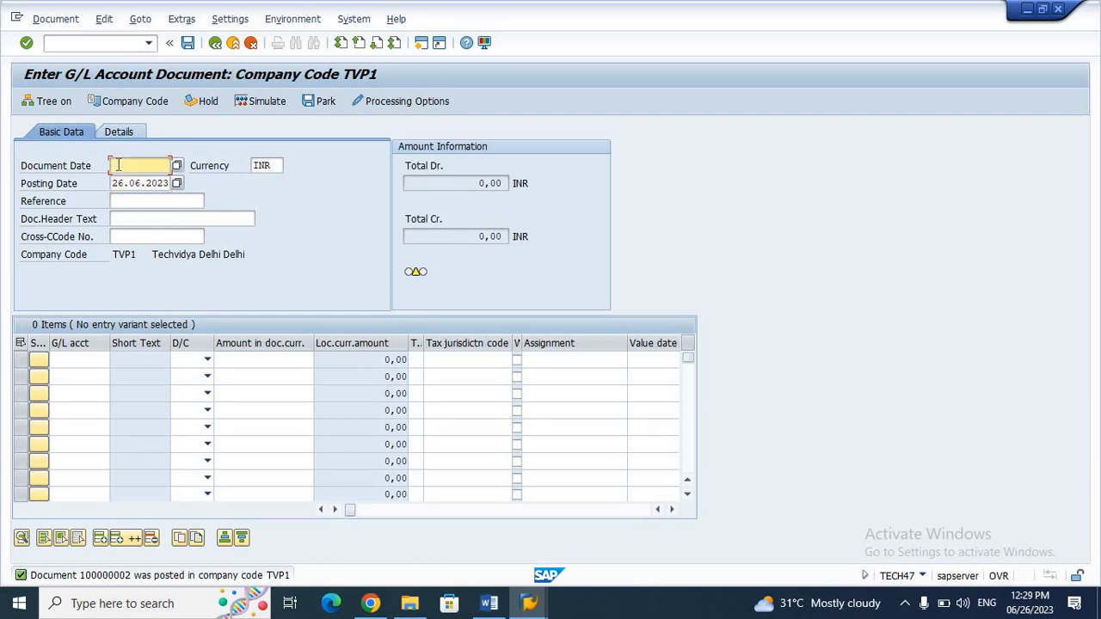
click(117, 165)
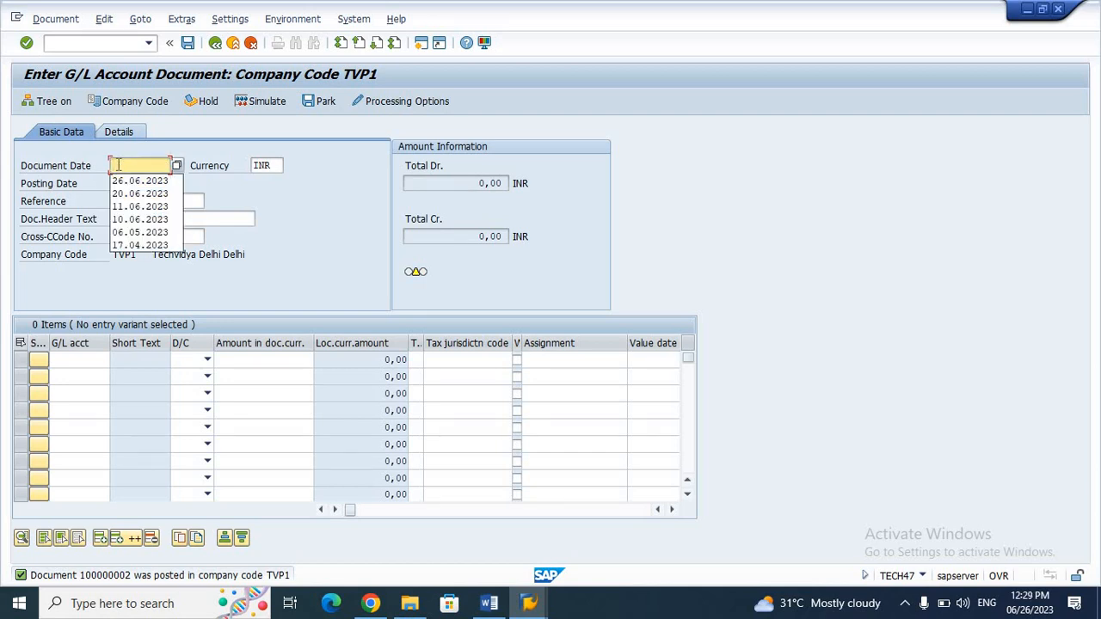
key(Down)
key(Return)
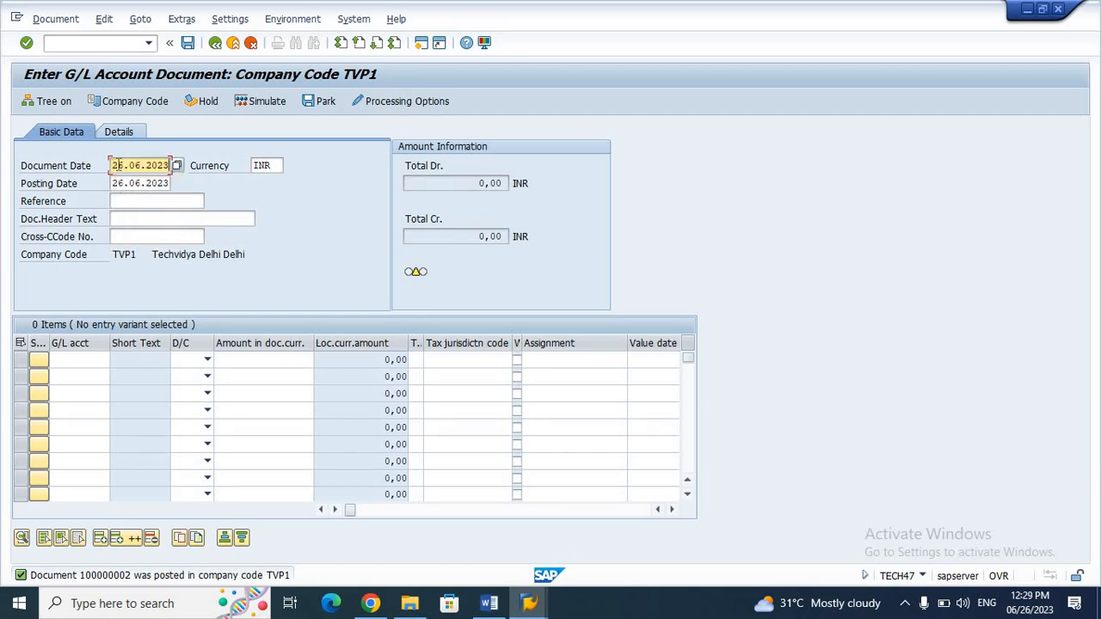
Step: Make line 1 a debit of 110000 to account 101 Salary
click(86, 361)
key(Down)
key(Down)
key(Return)
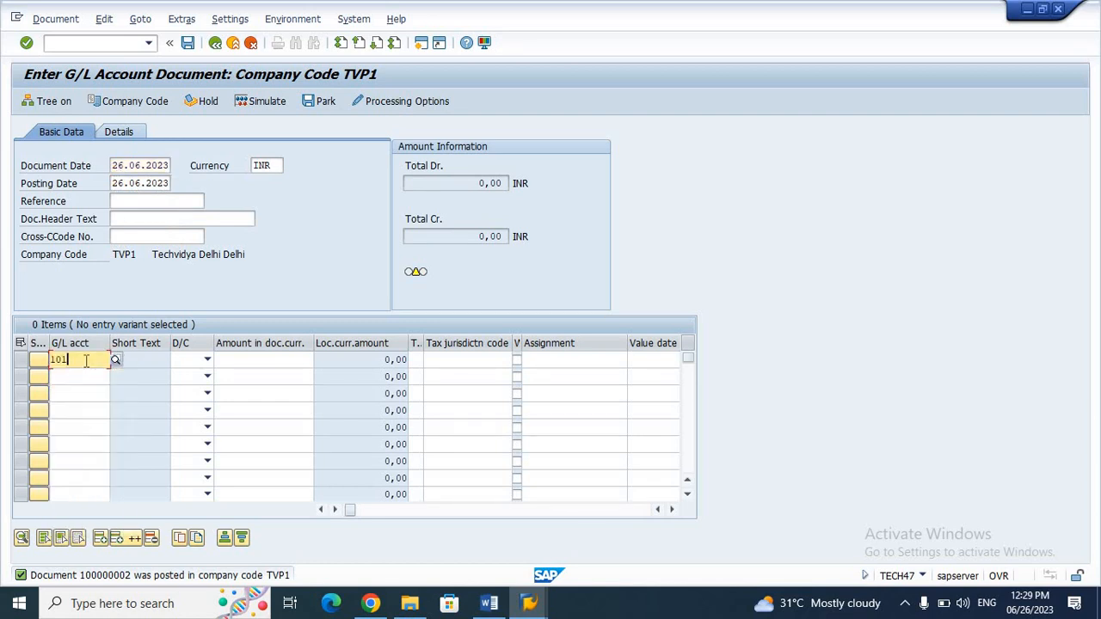
click(207, 361)
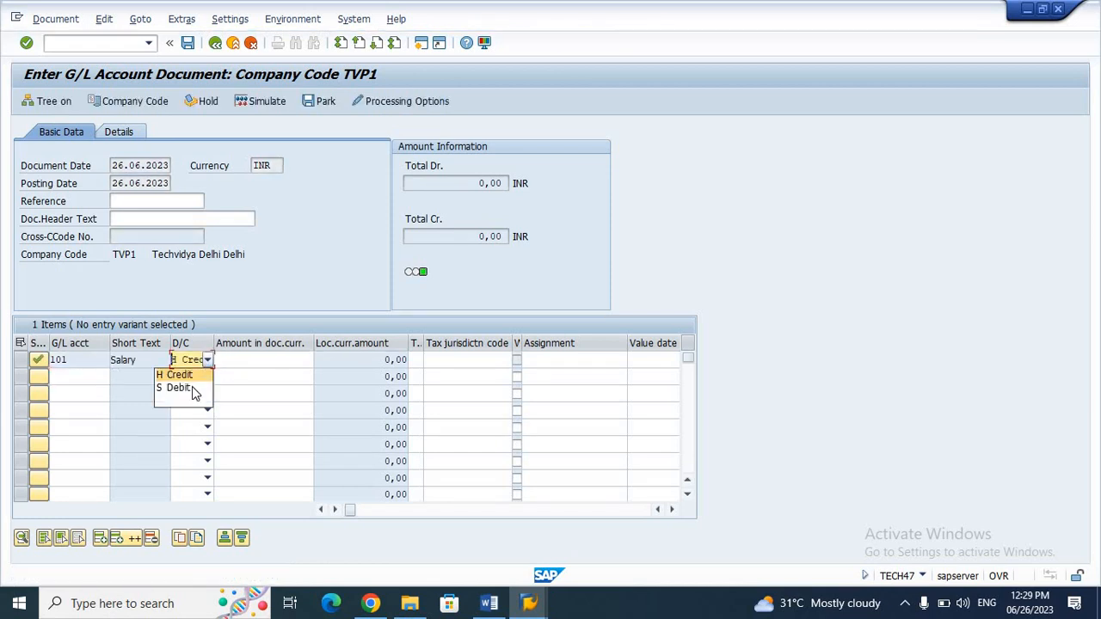
click(196, 389)
click(239, 364)
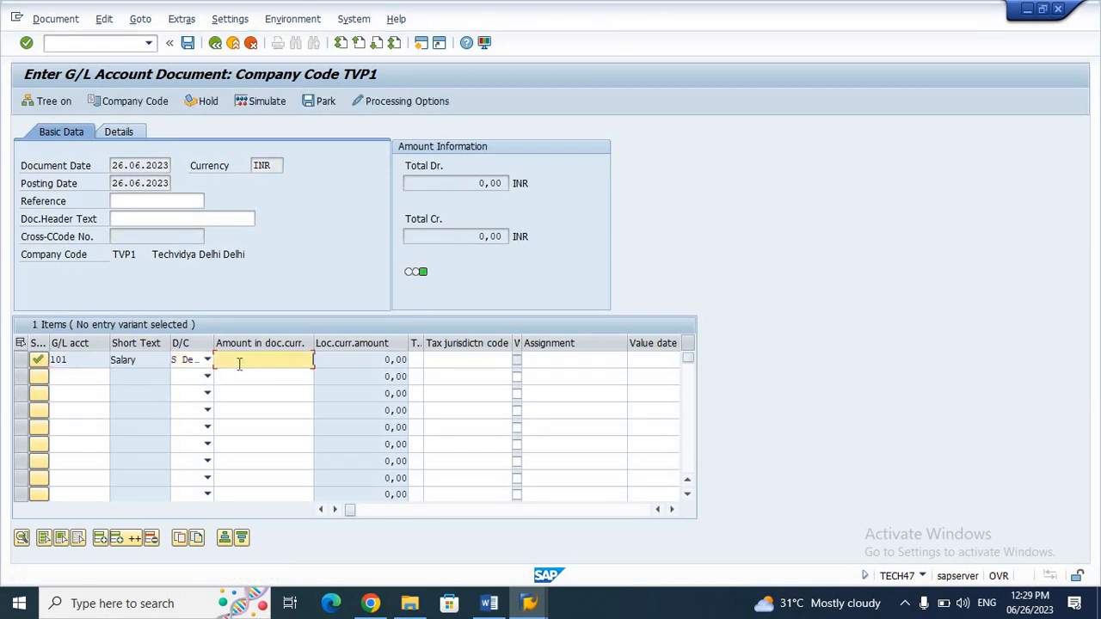
text(110000)
key(Return)
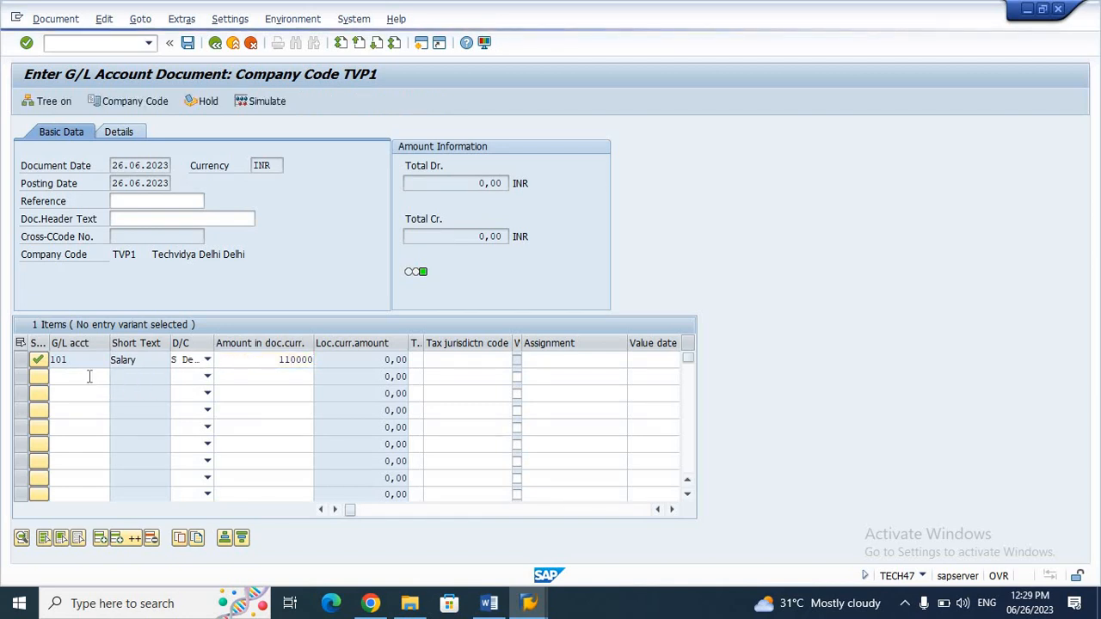
click(89, 377)
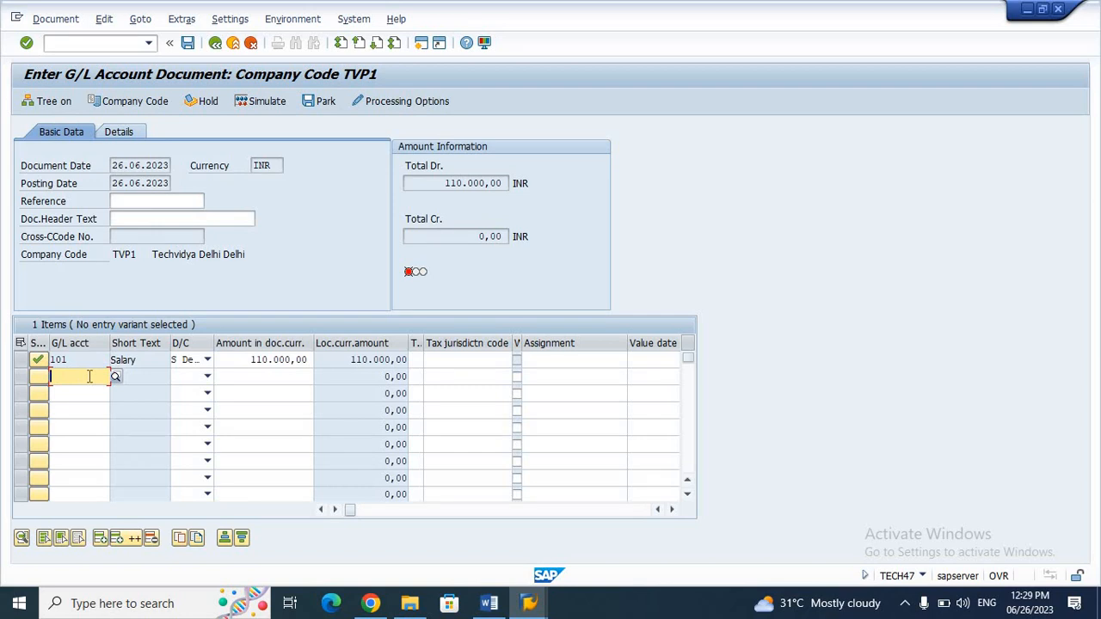
Step: Set line 2 to account 303 with value date 26.06.2023
click(89, 377)
key(Down)
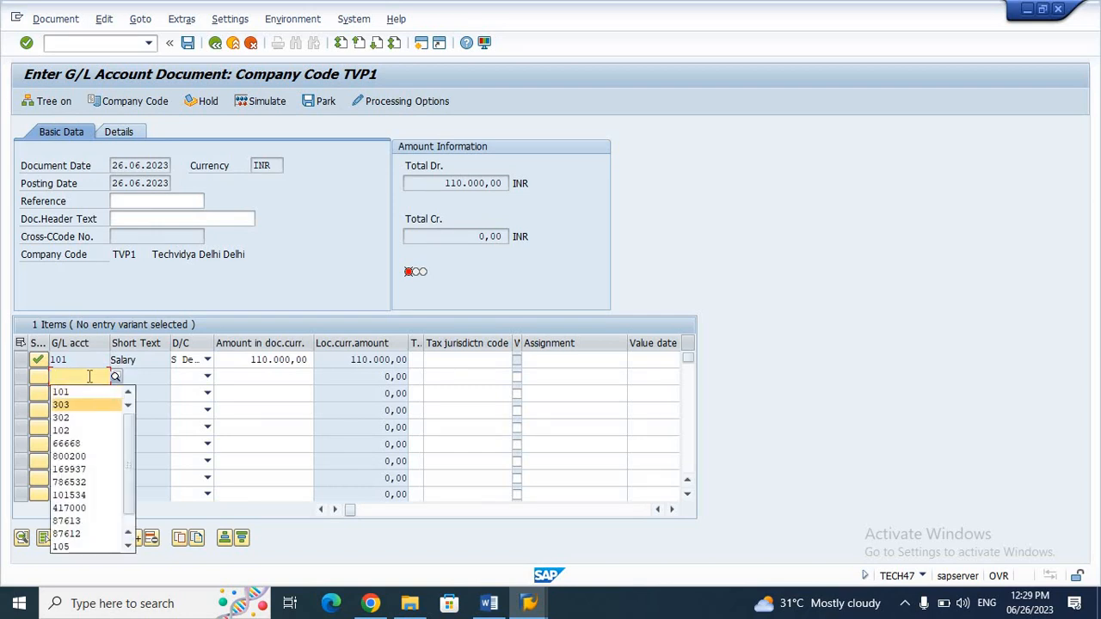
key(Return)
key(Return)
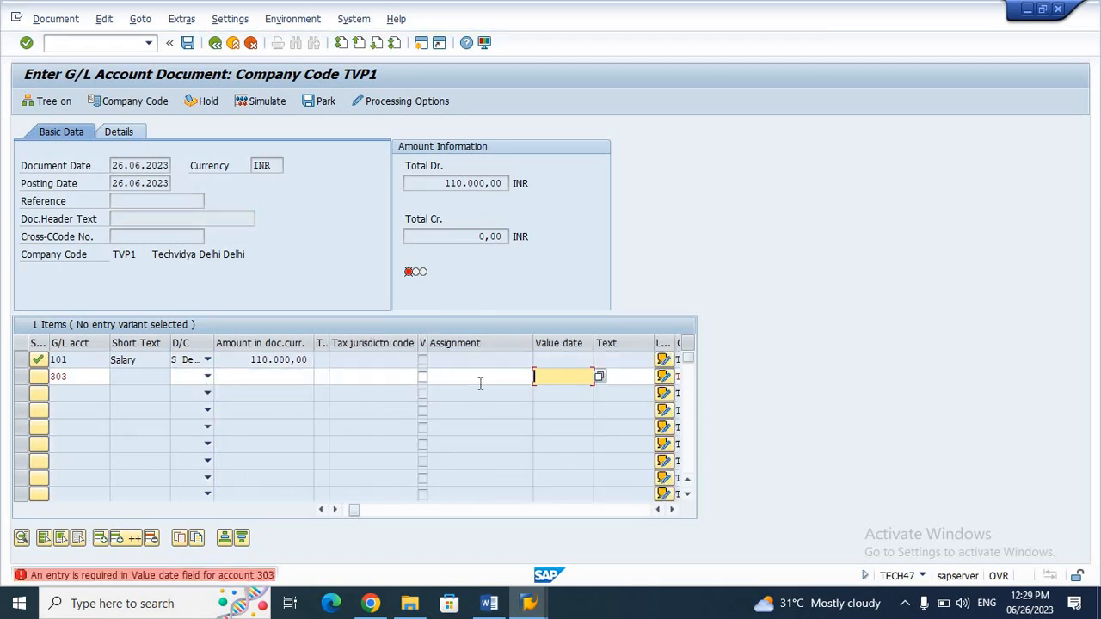
key(Down)
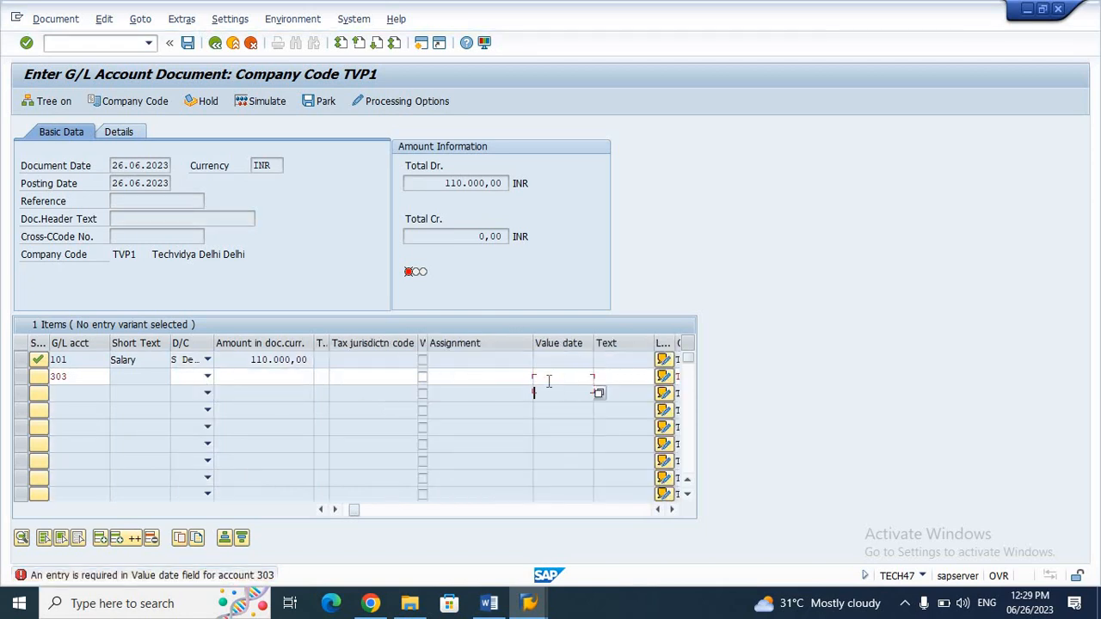
click(549, 381)
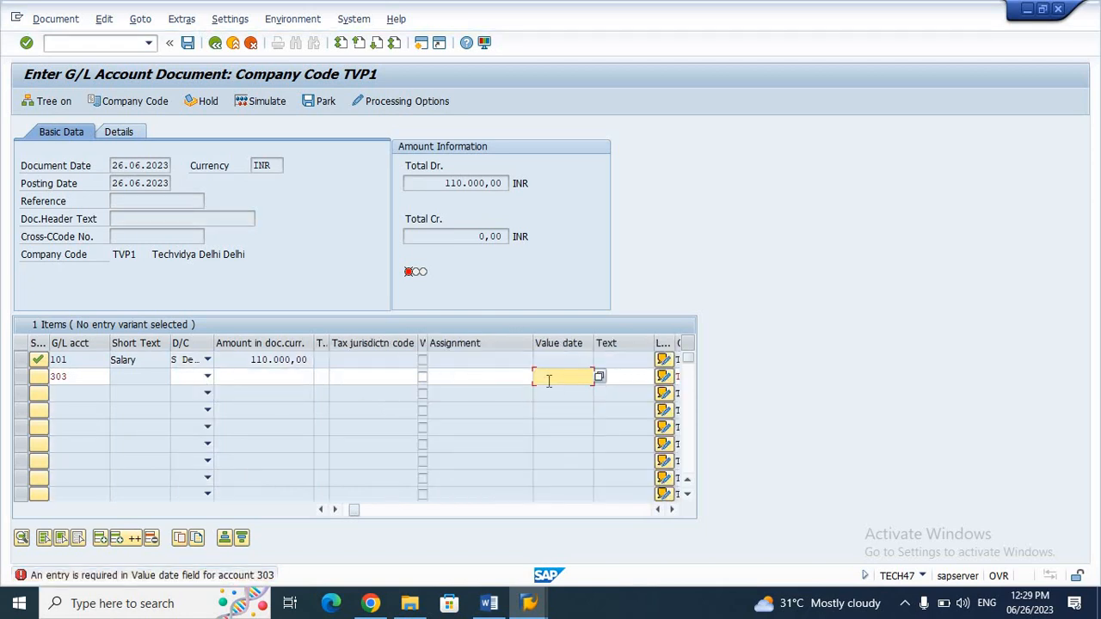
text(26.)
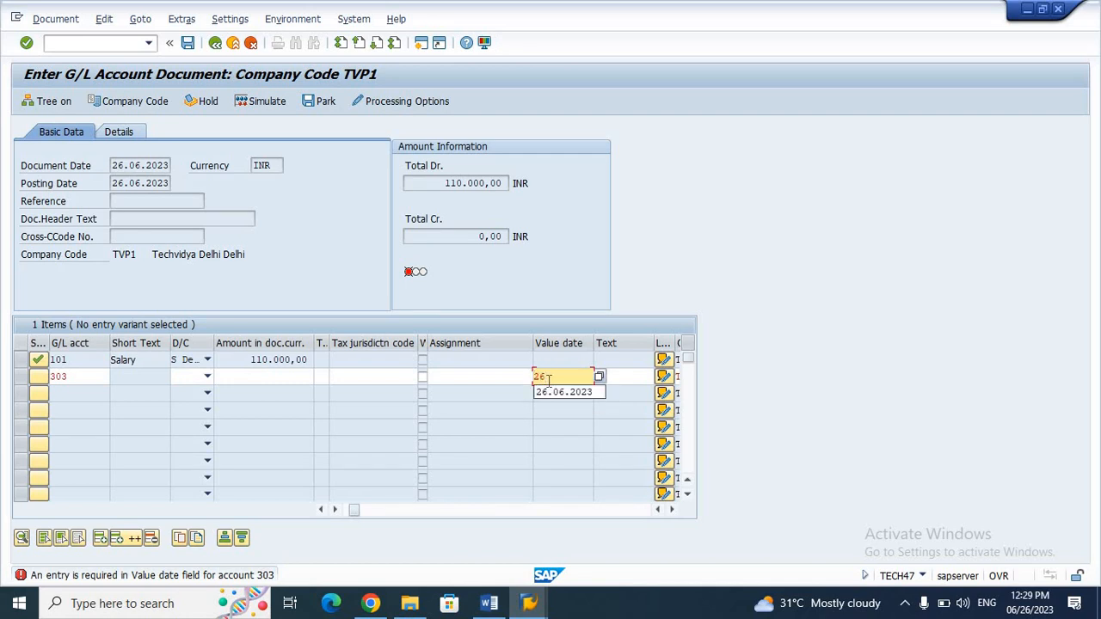
key(Down)
key(Return)
key(Return)
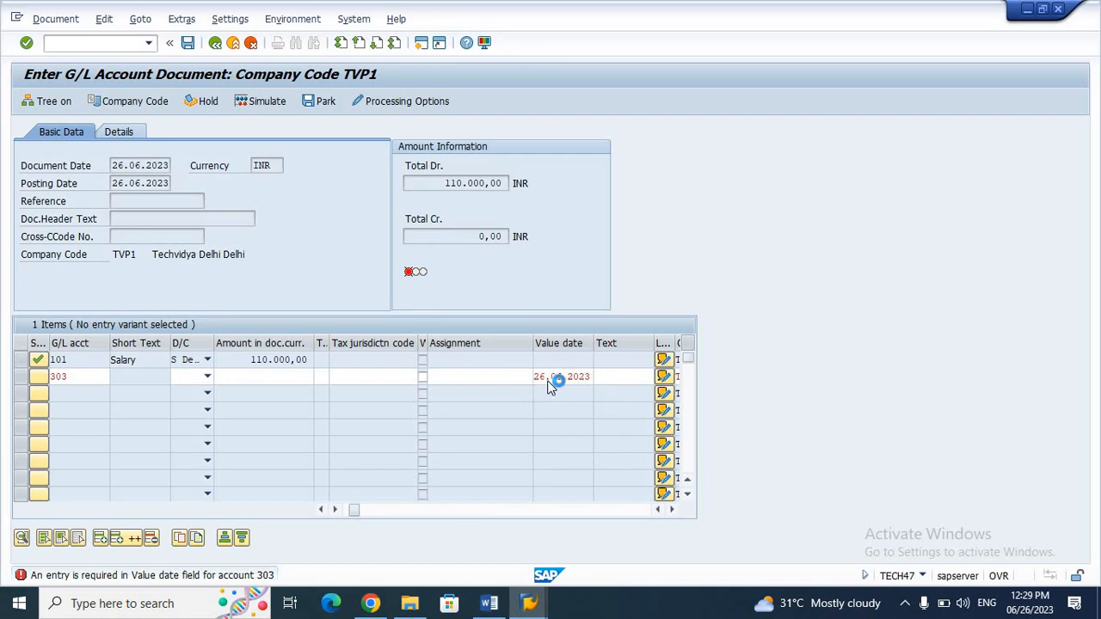
key(Return)
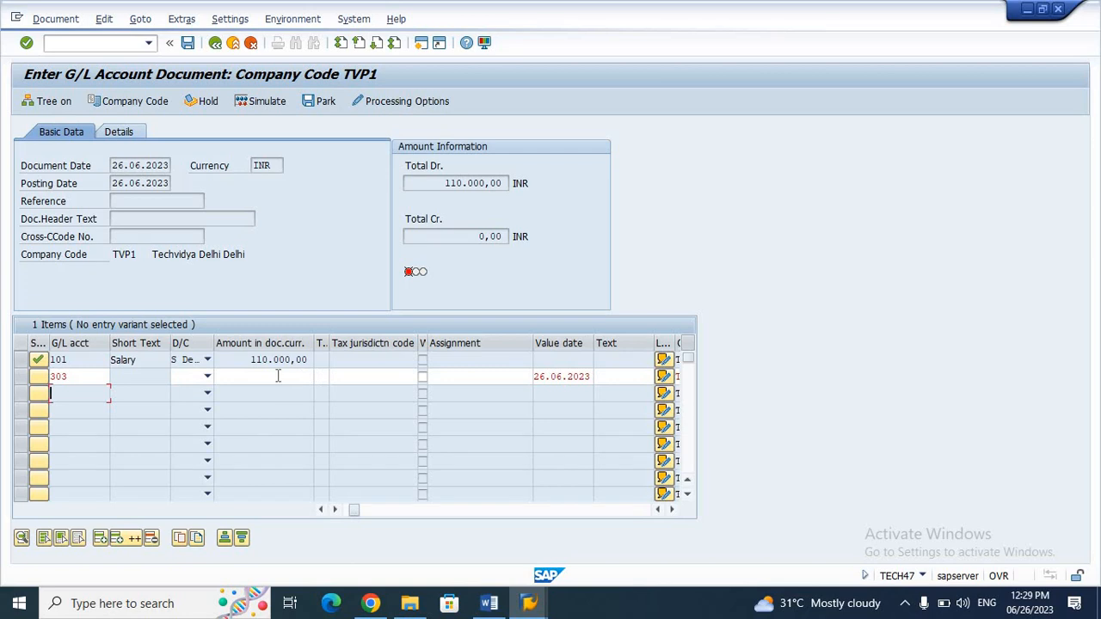
Step: Credit line 2 with 110000, correcting the mistyped 11000
click(278, 376)
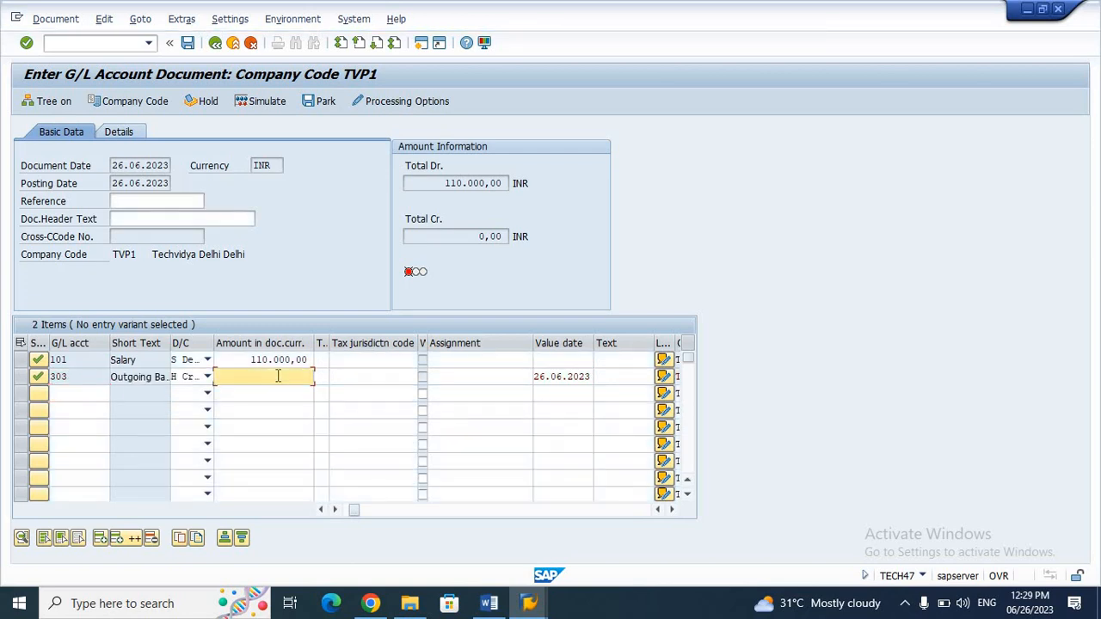
text(11000)
key(Return)
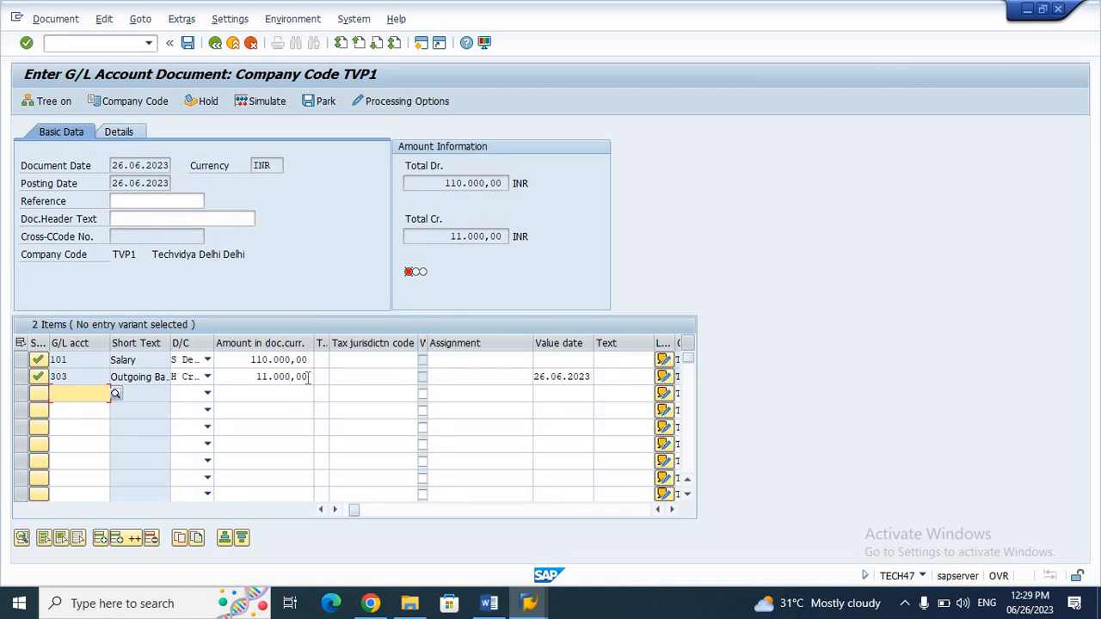
click(311, 377)
key(BackSpace)
key(BackSpace)
key(BackSpace)
key(BackSpace)
key(BackSpace)
key(BackSpace)
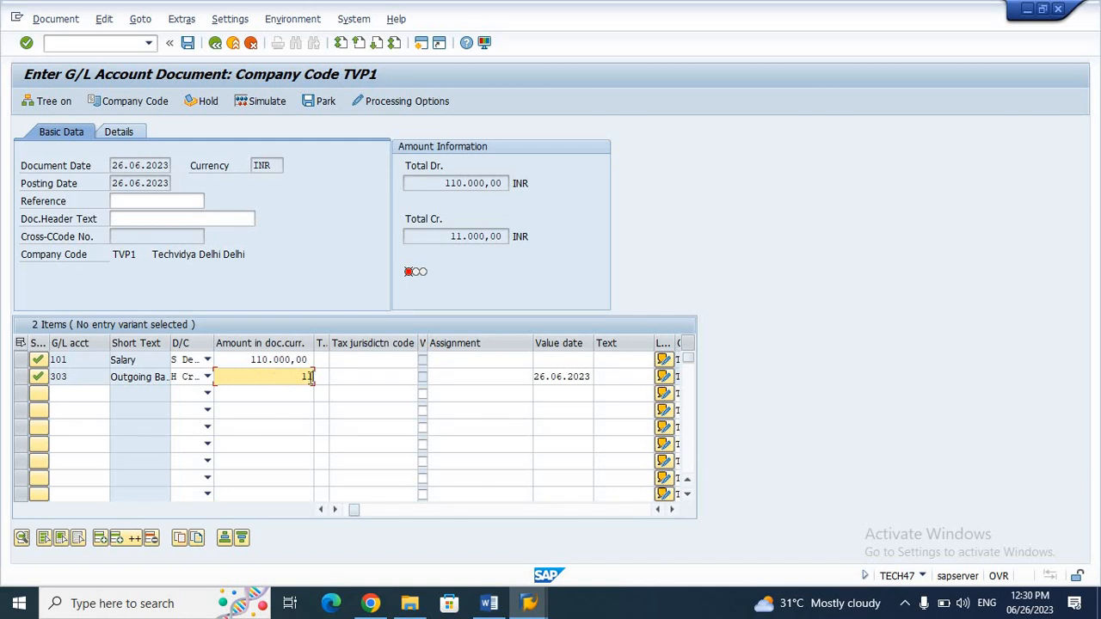
text(0000)
key(Return)
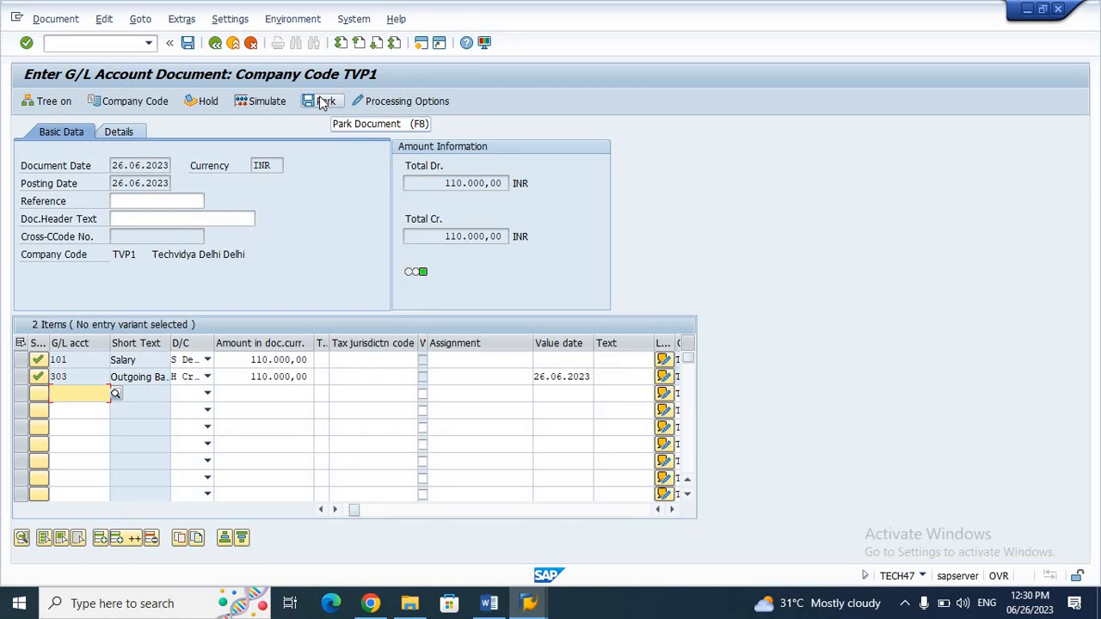
Step: Park the balanced 110.000,00 INR document as document 100000003 in TVP1
click(322, 103)
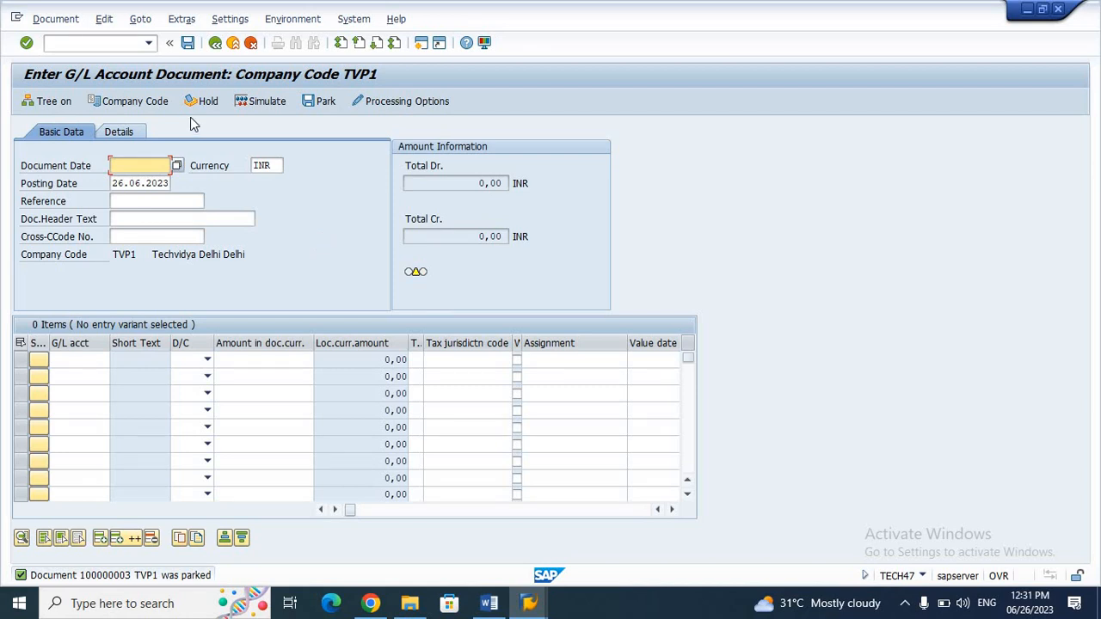
Step: Set document date 26.06.2023 and debit Salary account 101 with 100000
click(131, 166)
key(Down)
key(Return)
click(79, 358)
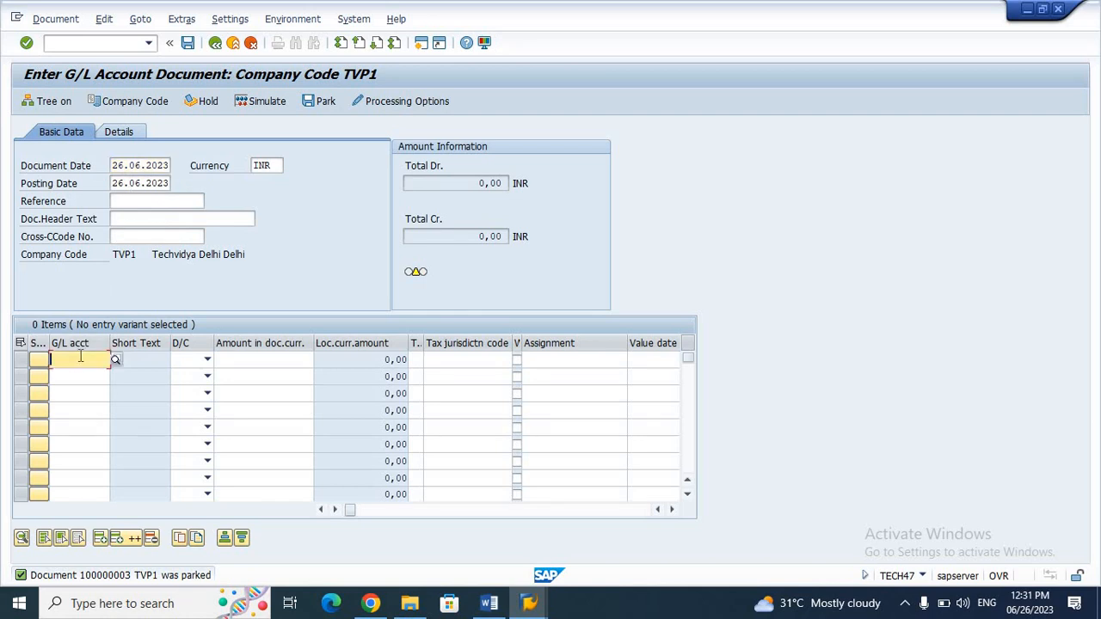
key(Down)
key(Down)
key(Return)
key(Return)
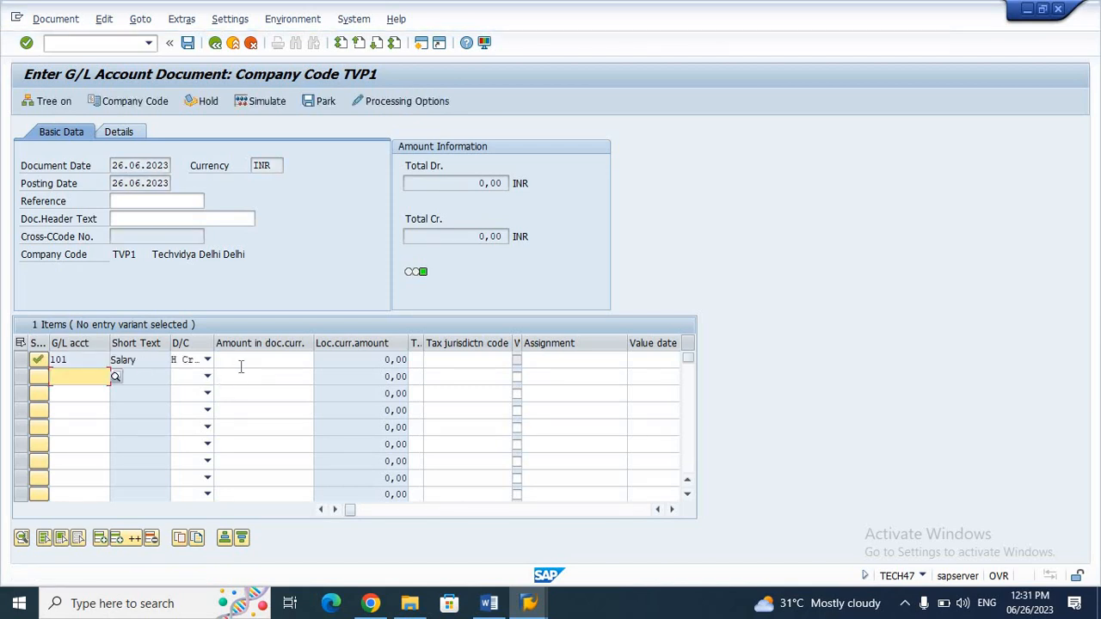
click(207, 360)
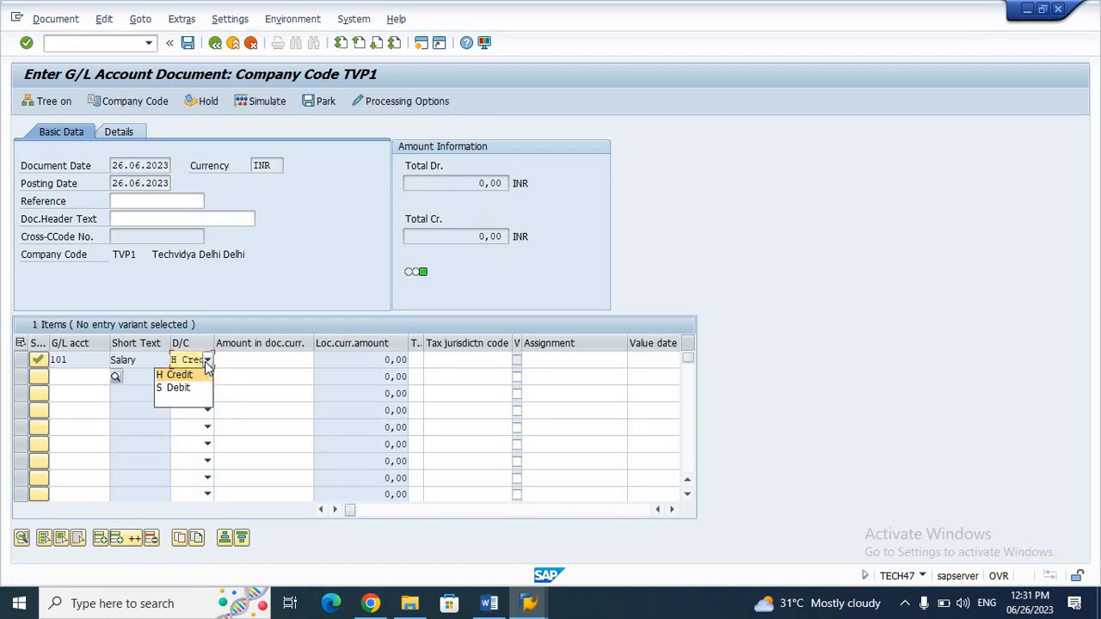
click(196, 387)
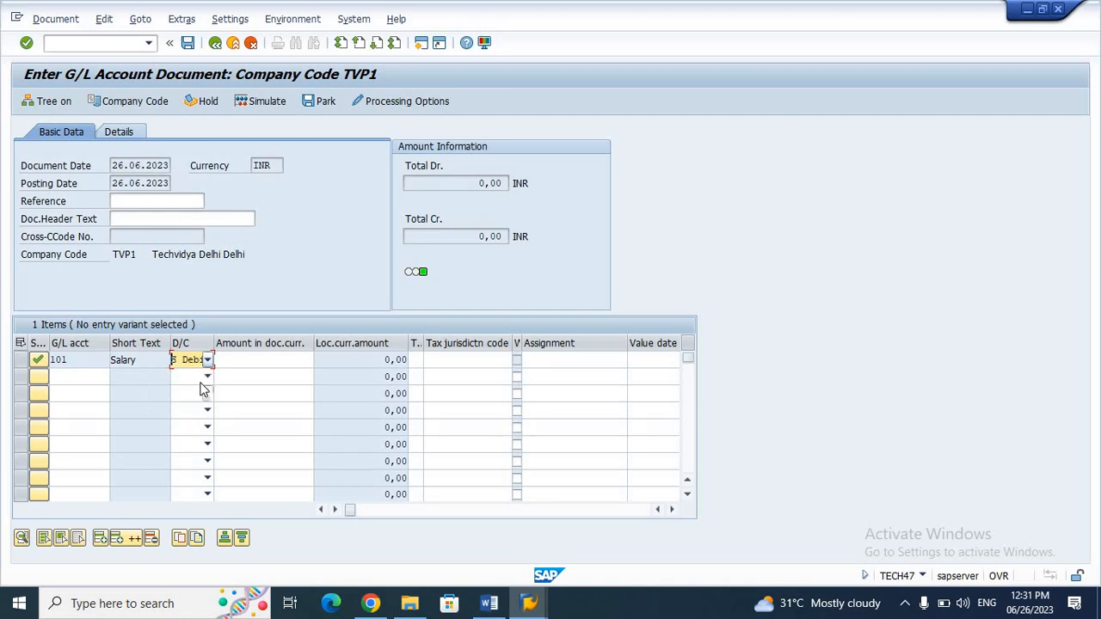
click(260, 361)
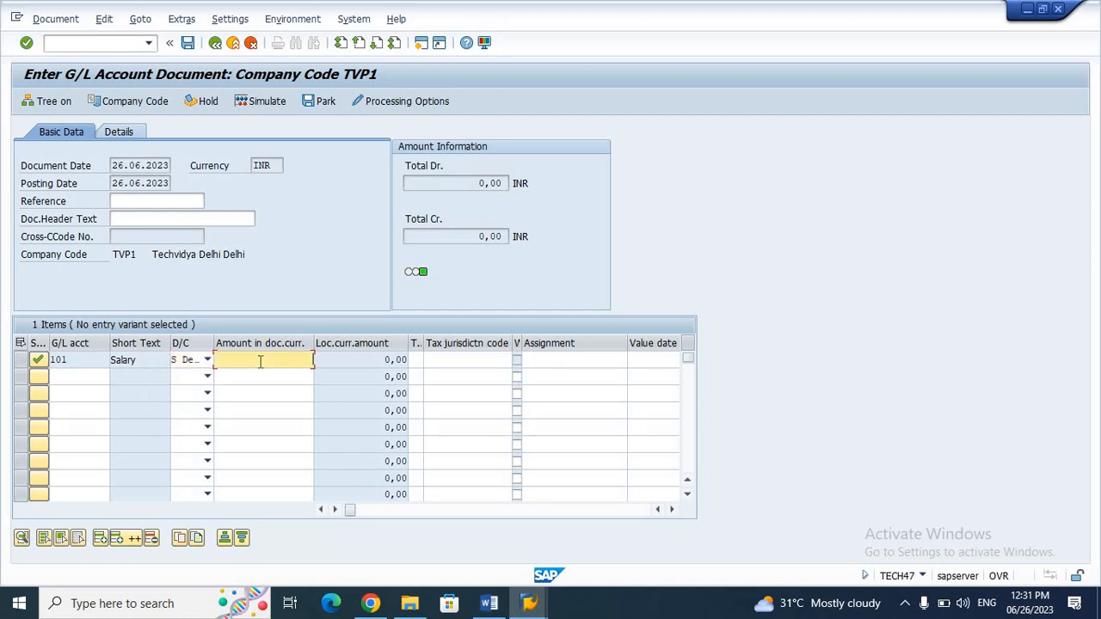
text(100000)
key(Return)
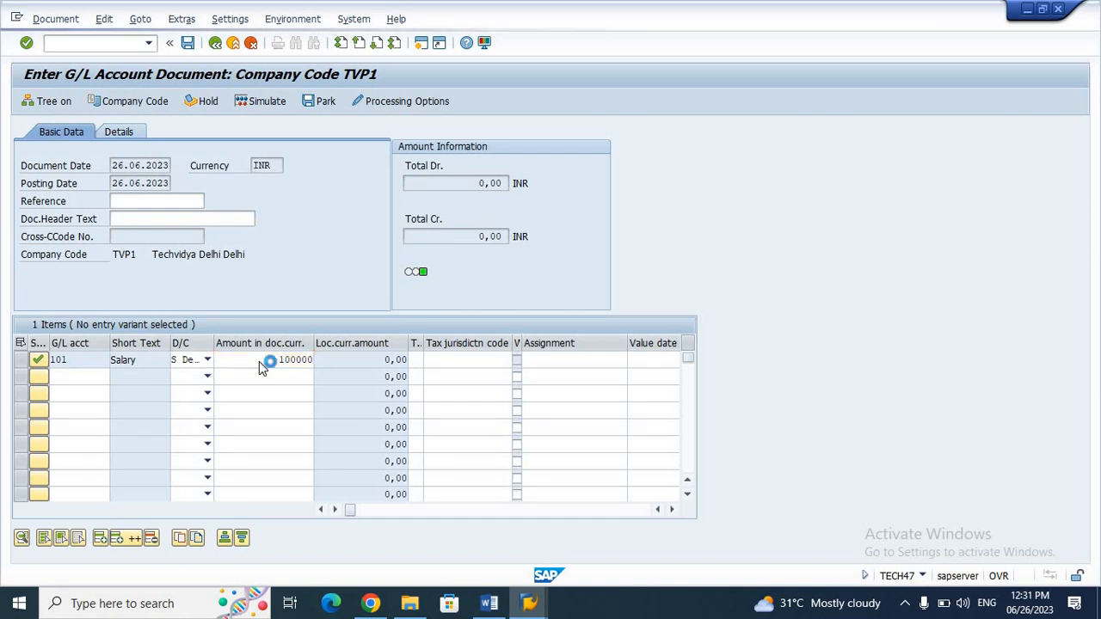
Step: Credit account 303 with 100000, using value date 26.06.2023
click(77, 378)
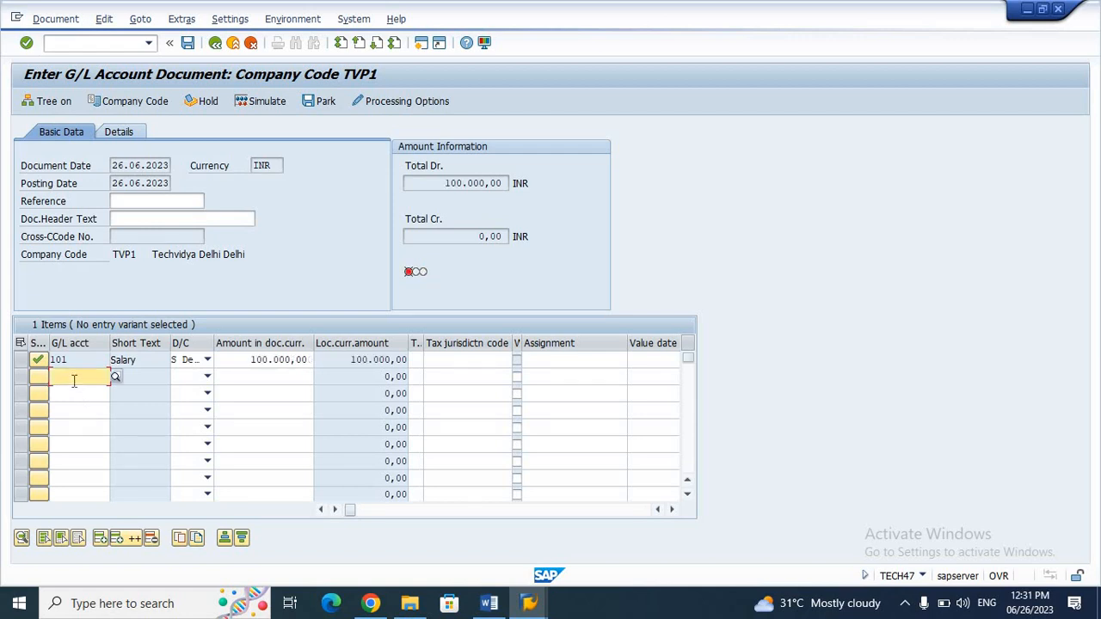
key(Down)
key(Down)
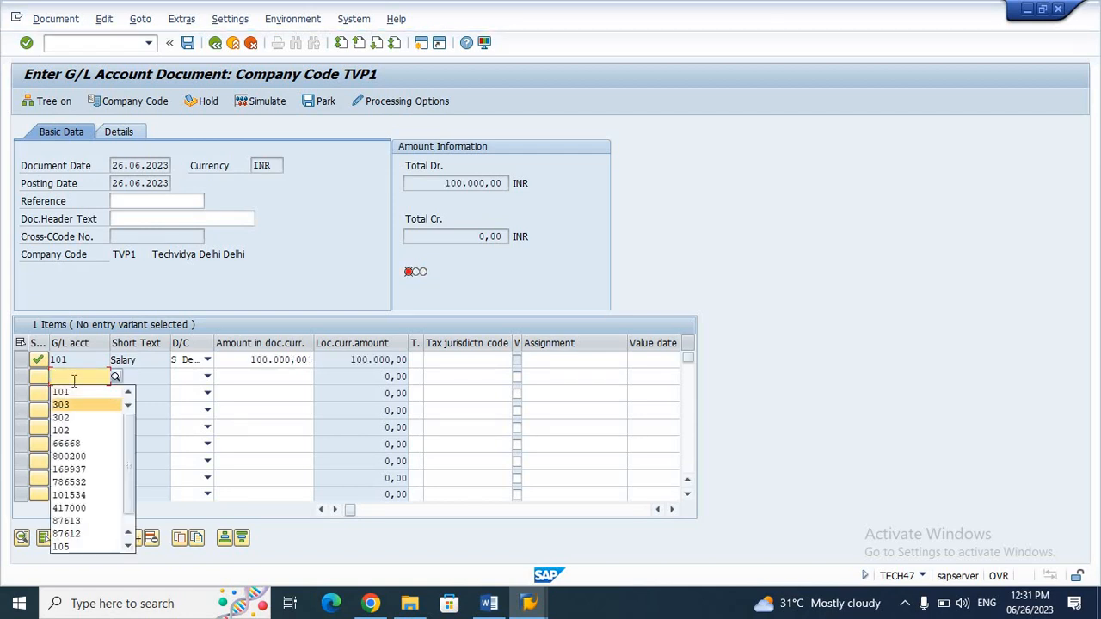
key(Return)
key(Return)
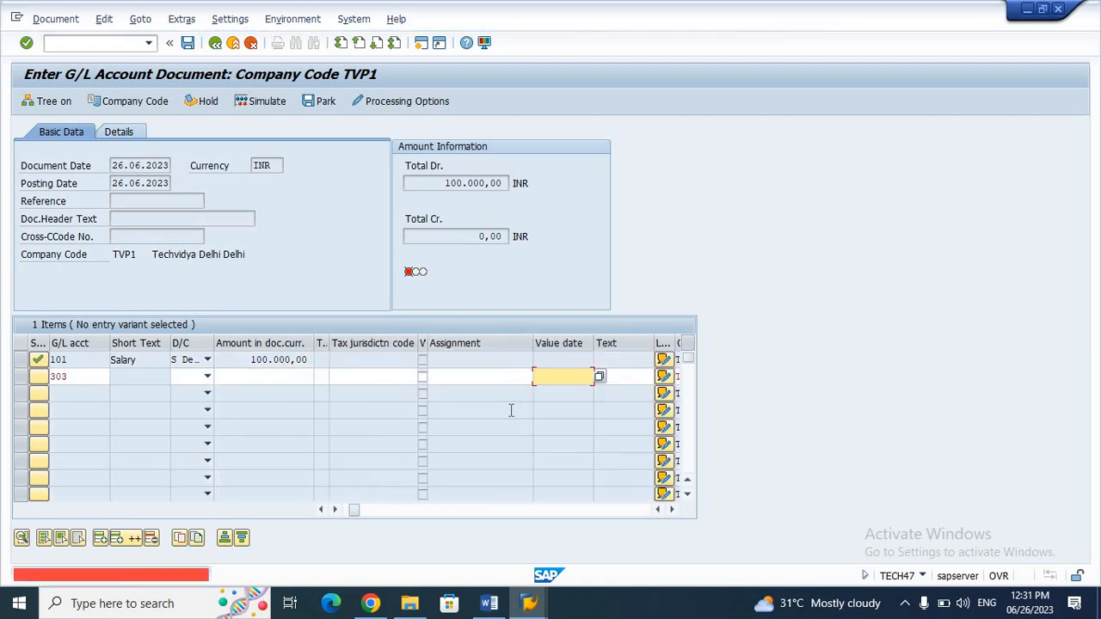
click(548, 392)
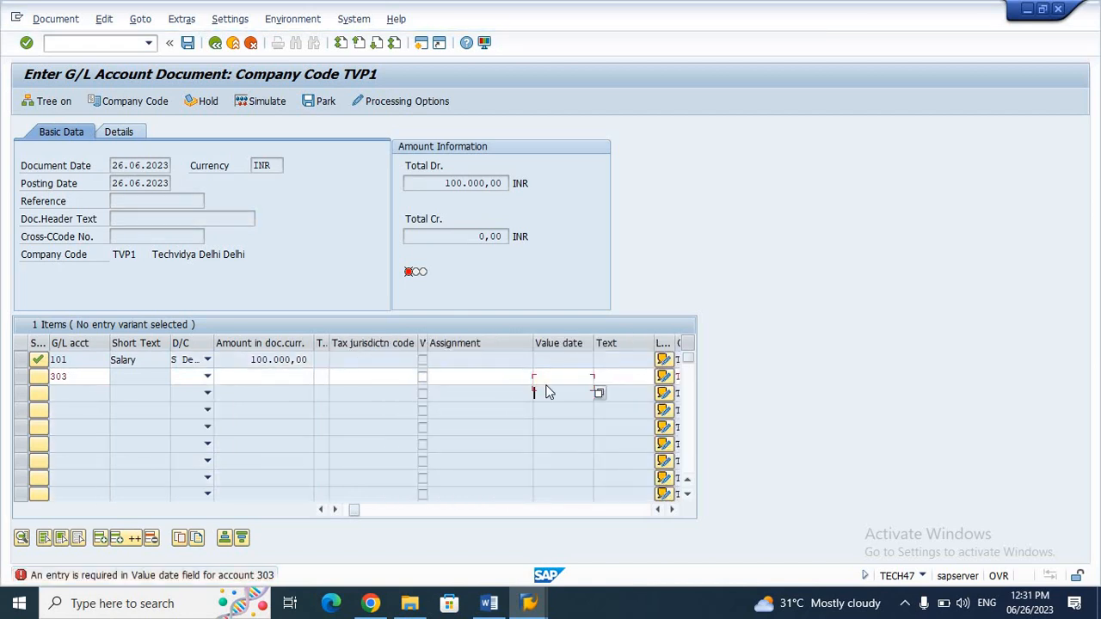
click(551, 375)
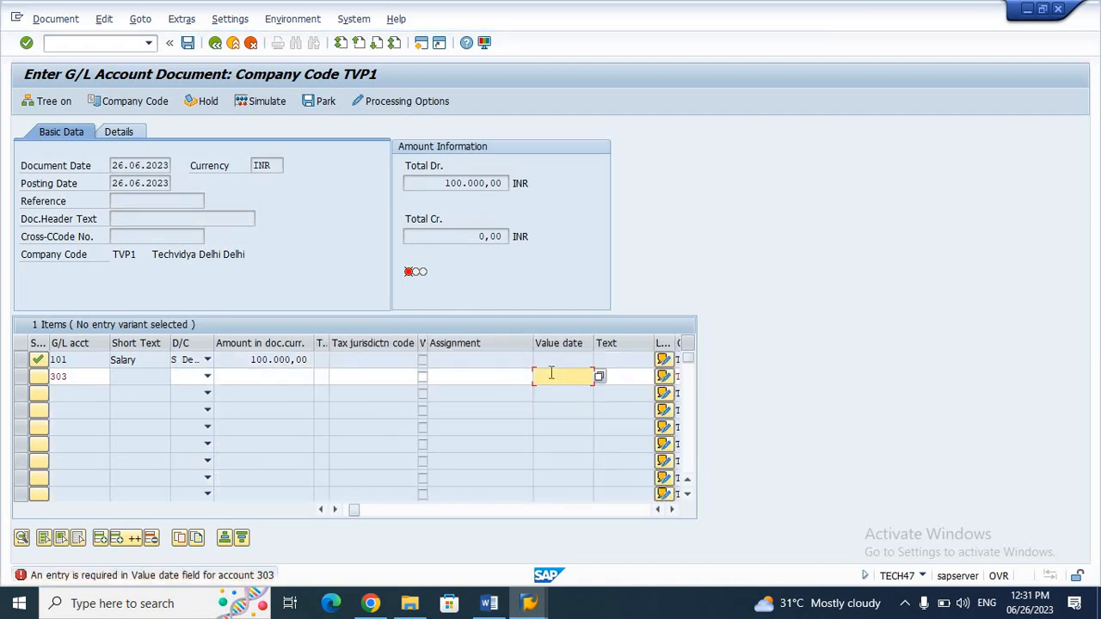
key(BackSpace)
key(Down)
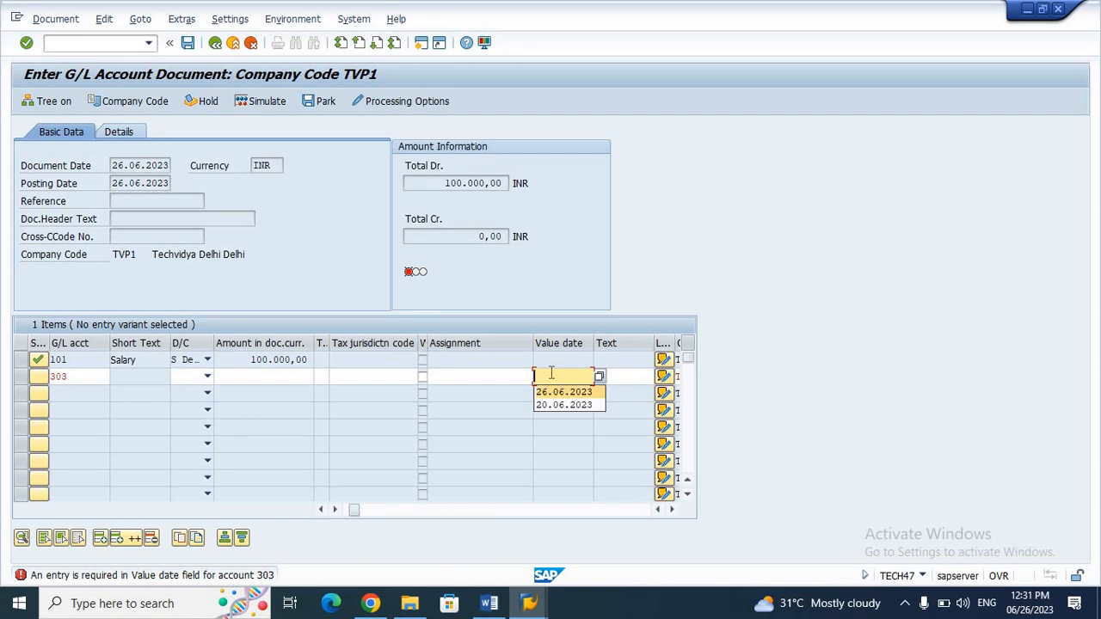
key(Return)
key(Return)
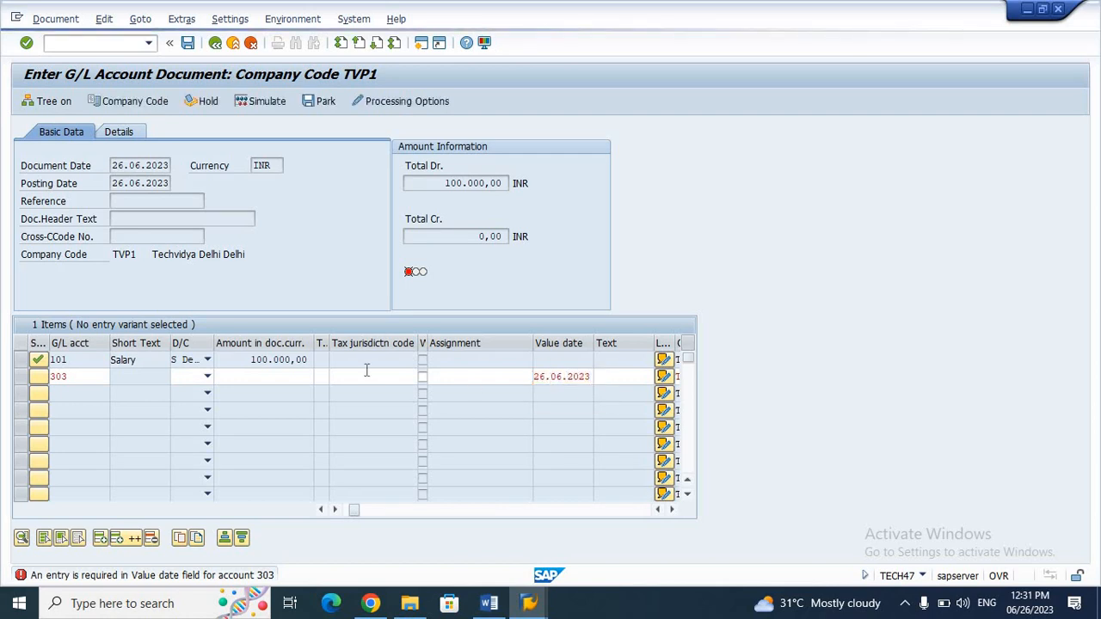
click(256, 376)
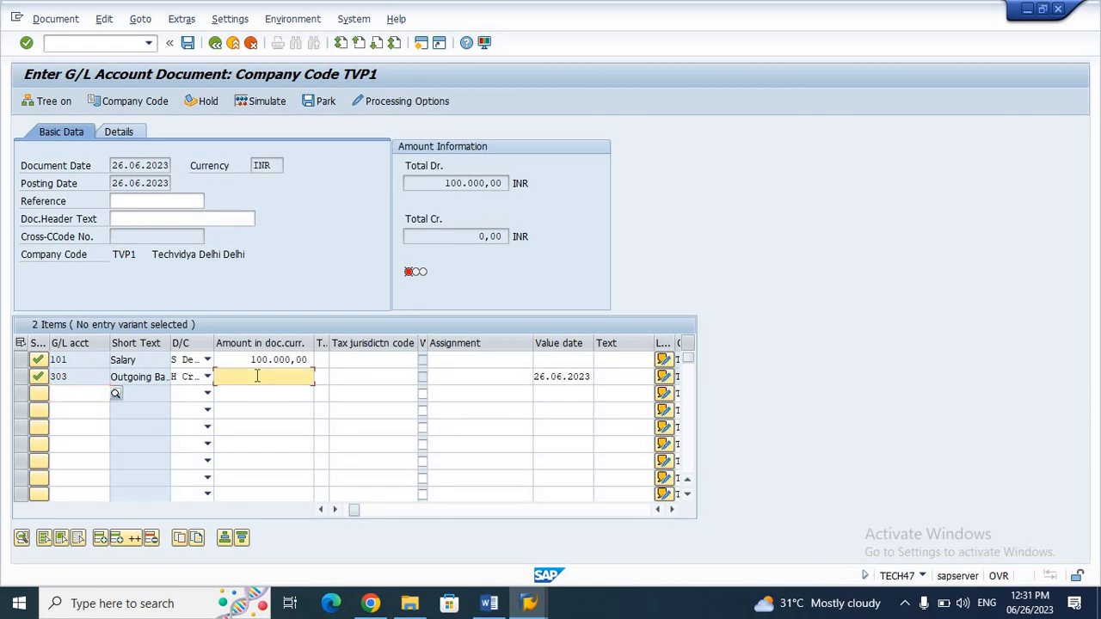
text(100000)
key(Return)
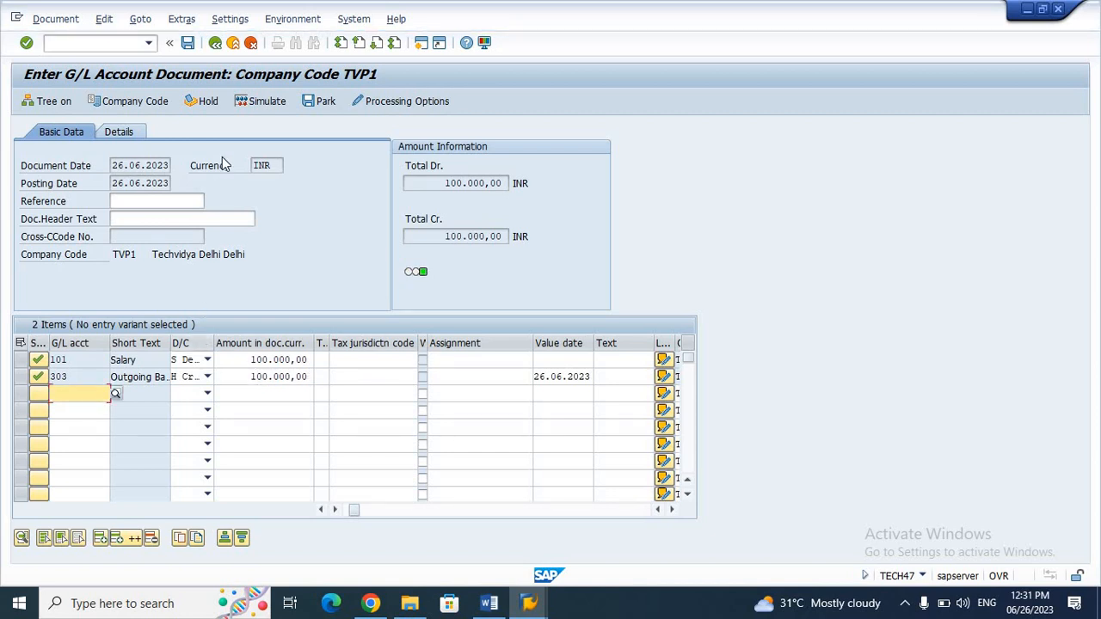
Step: Post the salary document and read its number 100000004 from the message details
click(188, 44)
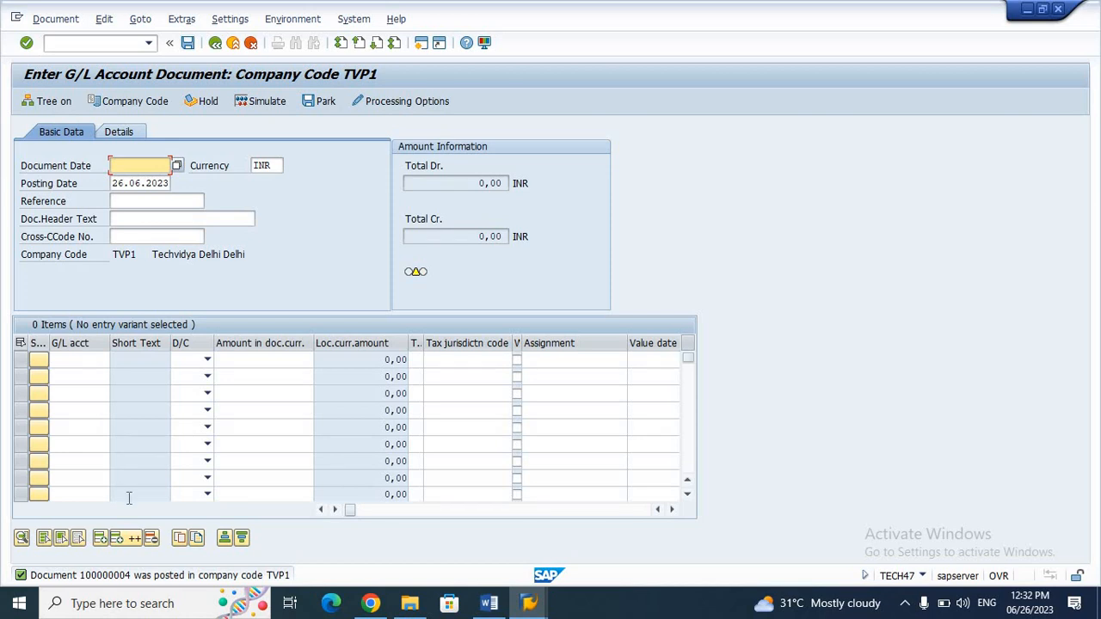
double_click(112, 576)
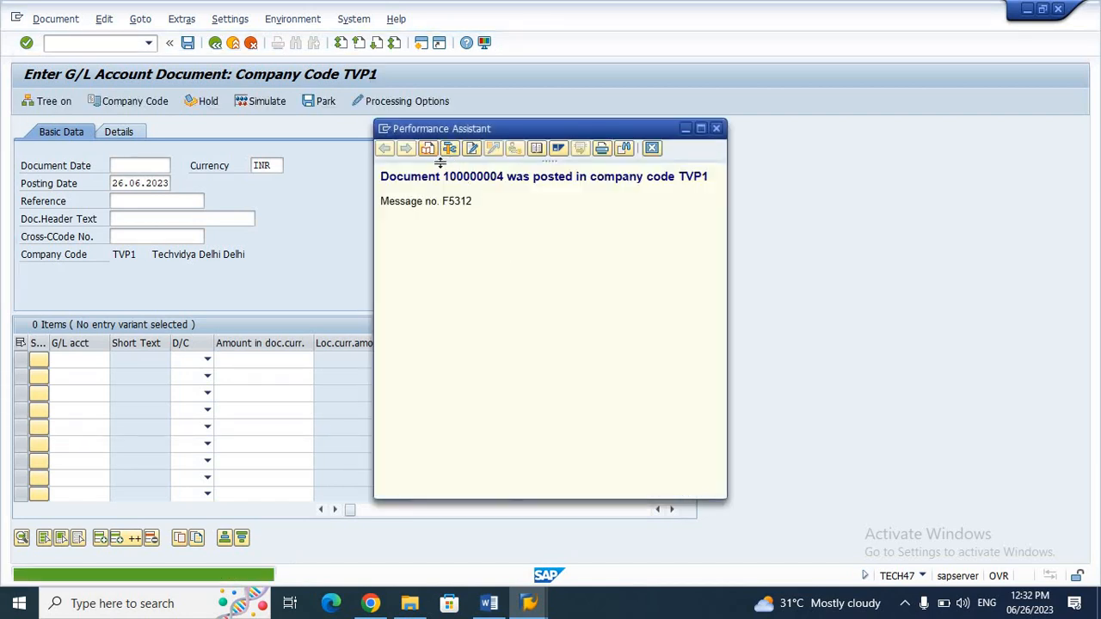
drag(444, 178, 506, 191)
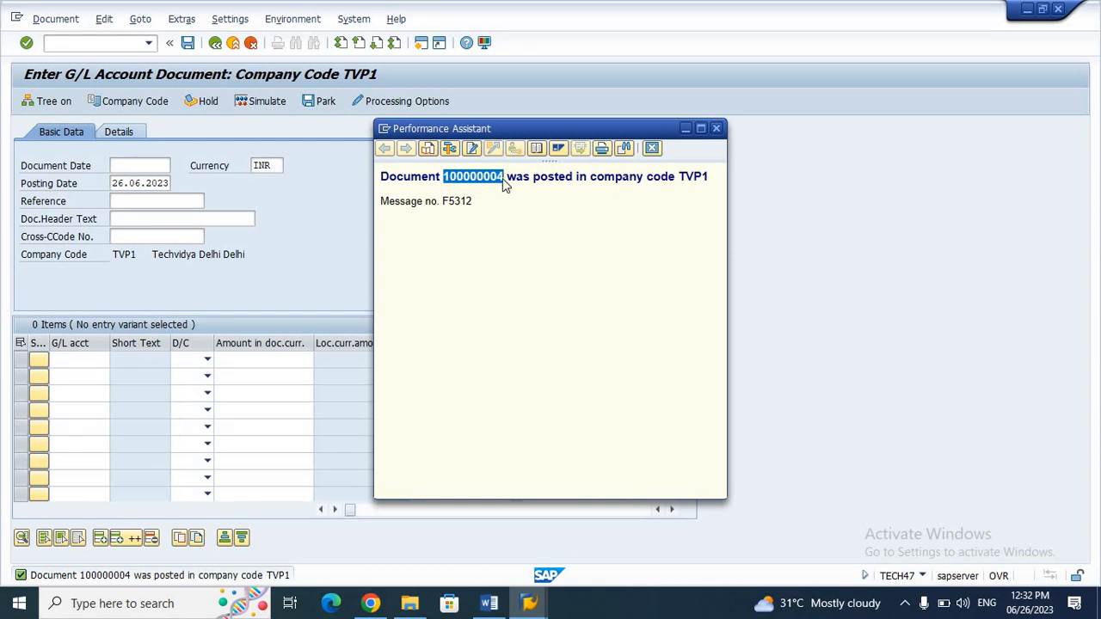
click(686, 129)
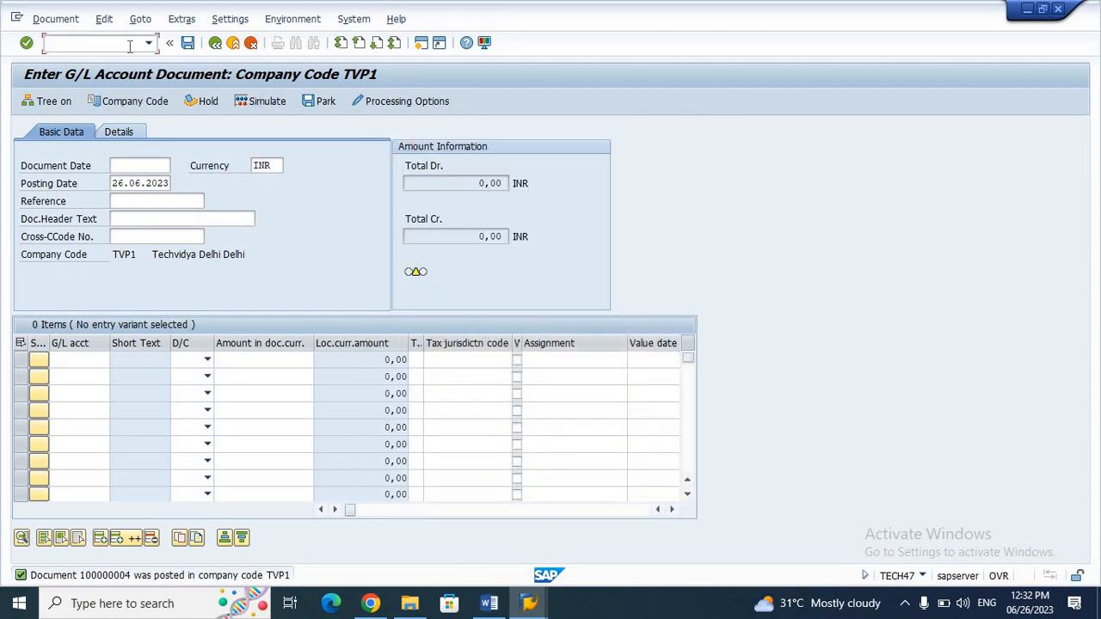
Step: Reverse document 100000004 in FB08 with reason 01, posting reversal 100000005
text(/nfb08)
key(Return)
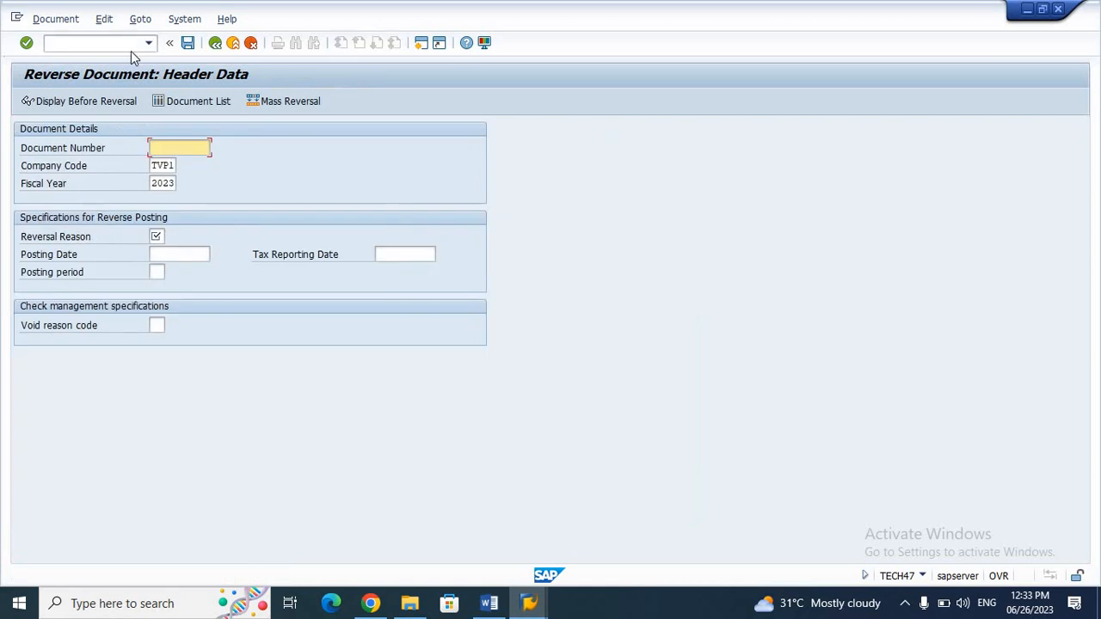
click(169, 150)
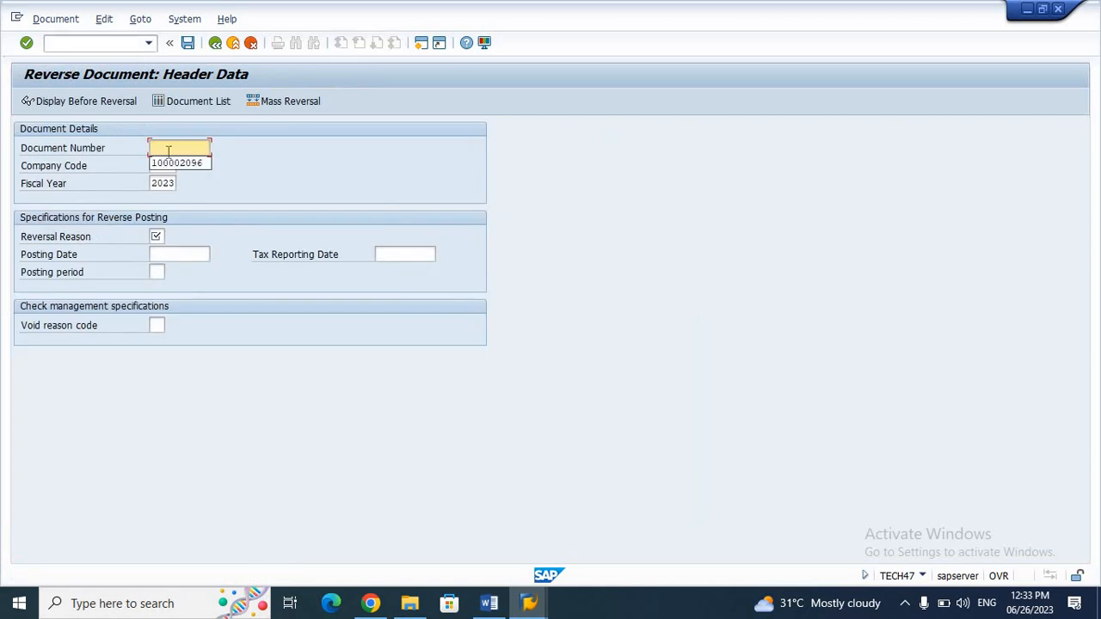
text(100000004)
click(157, 236)
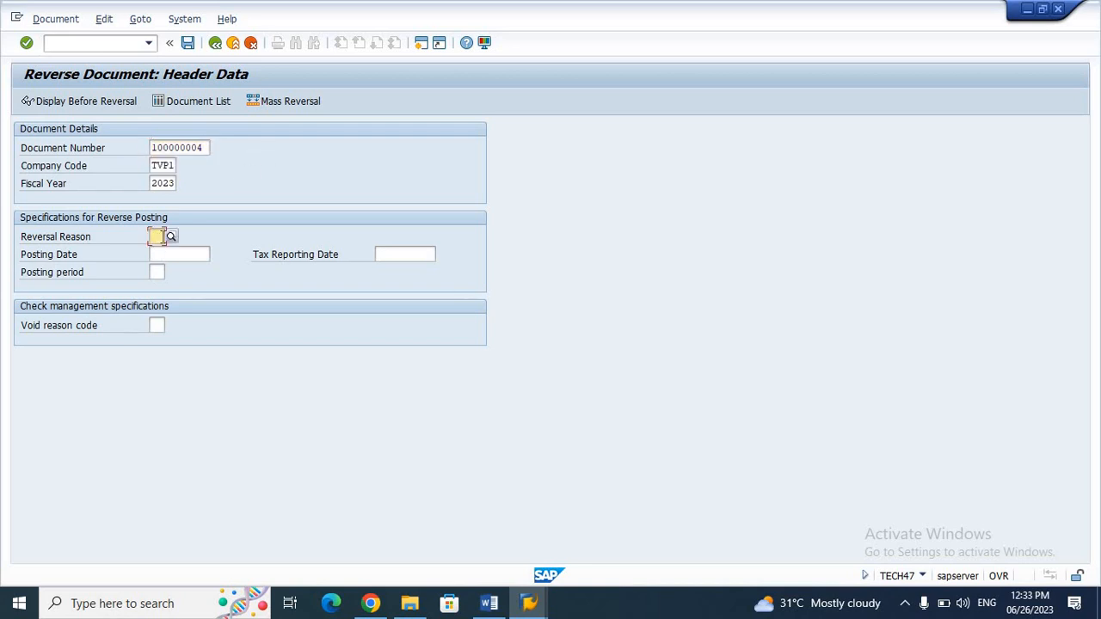
click(170, 238)
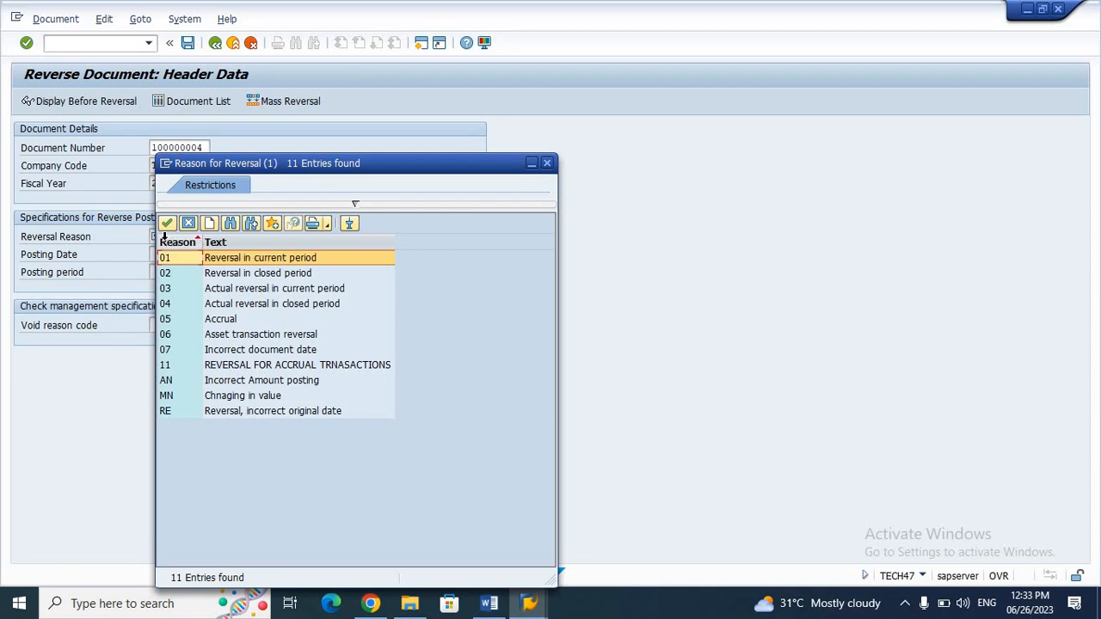
key(Return)
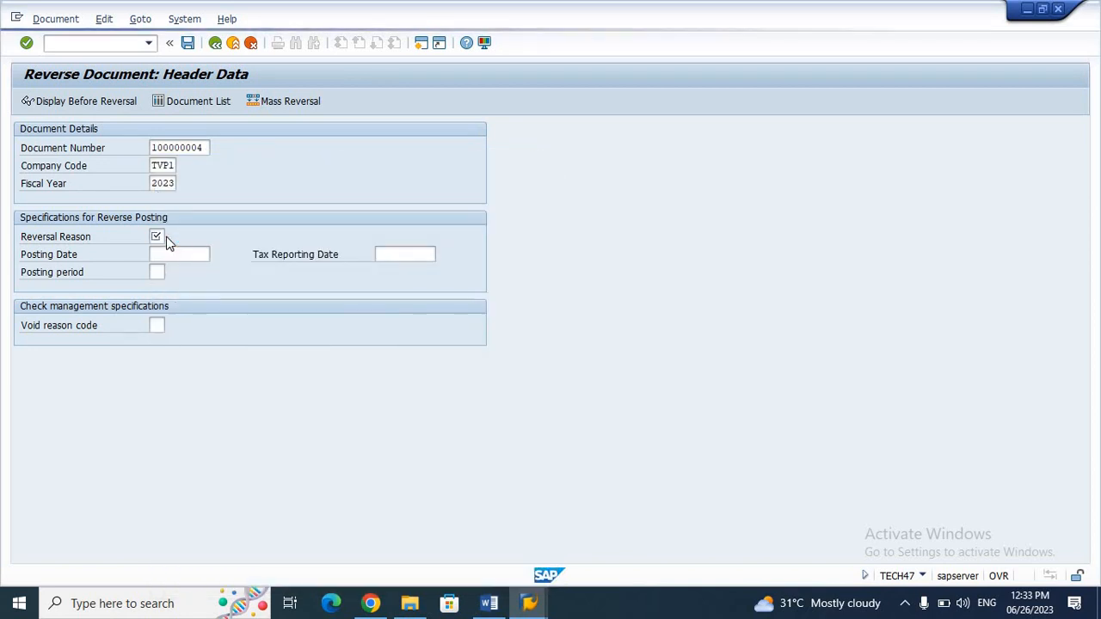
click(188, 43)
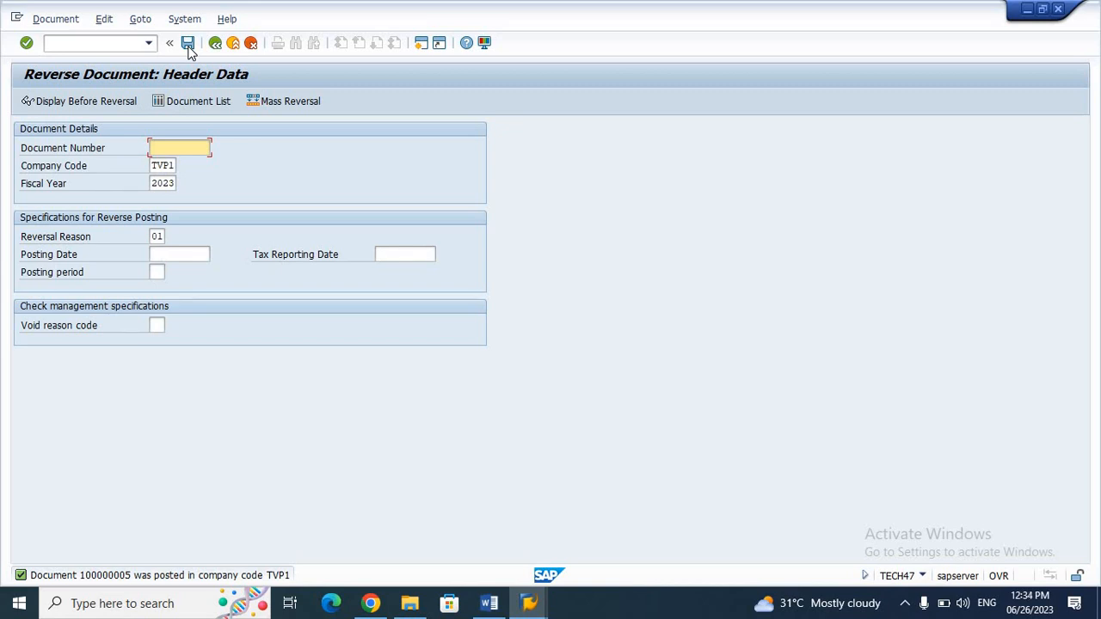
Step: Display reversal document 100000005 in FB03, then go back to the initial screen
click(121, 44)
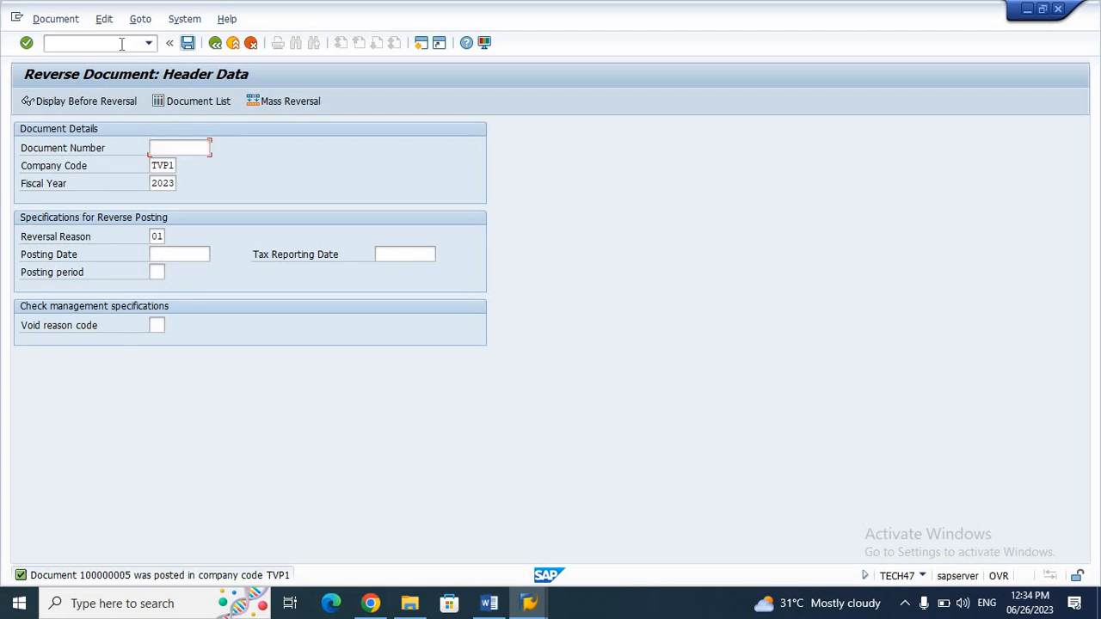
text(/nfb03)
key(Return)
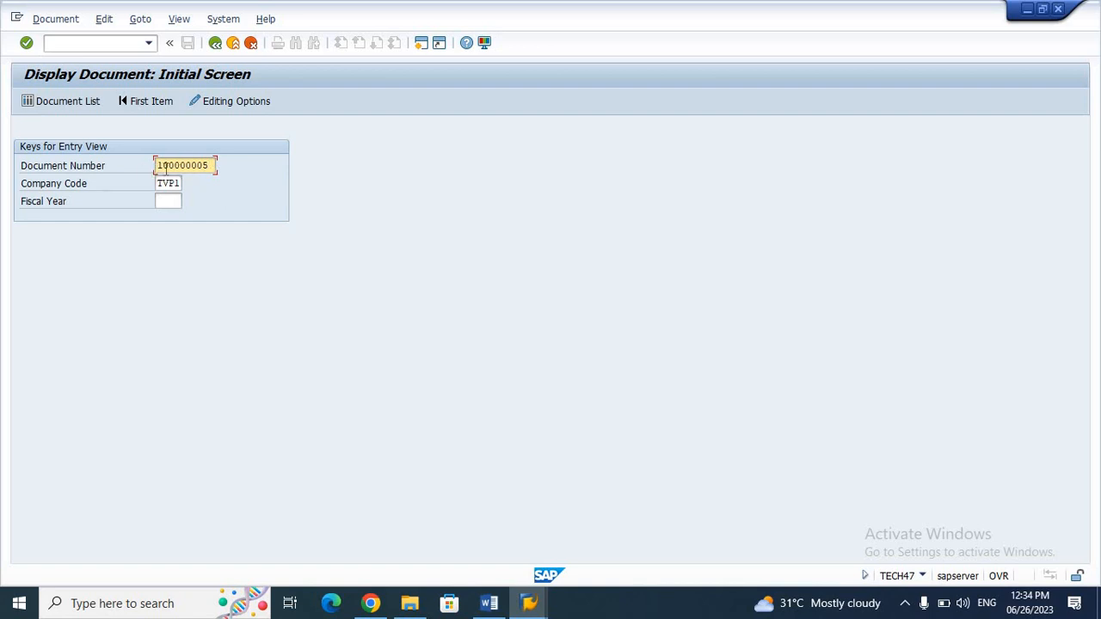
key(Return)
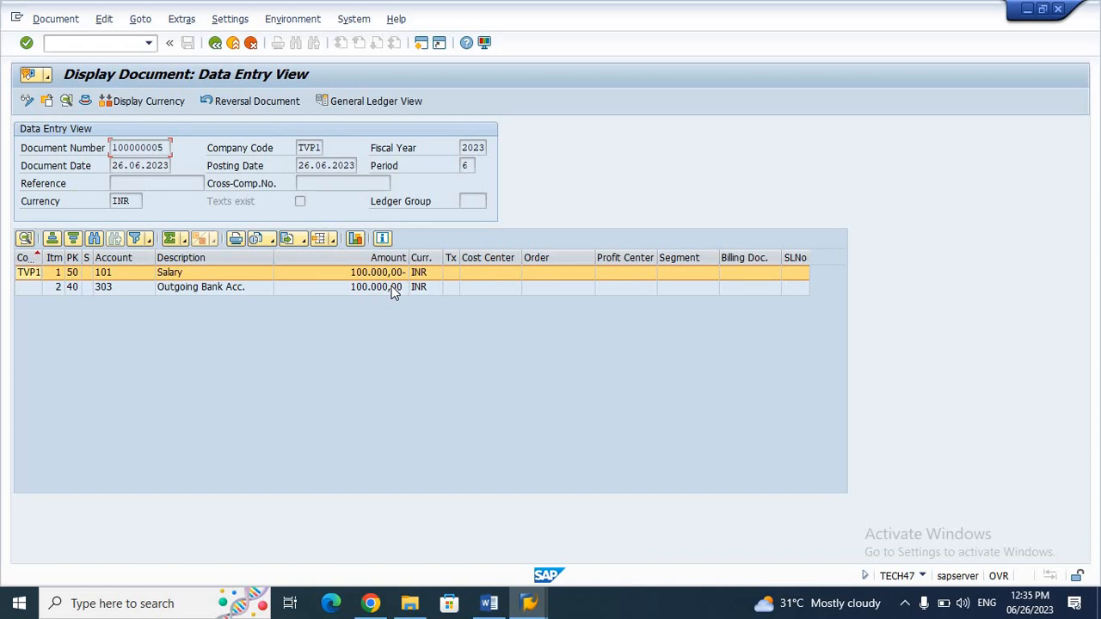
click(218, 47)
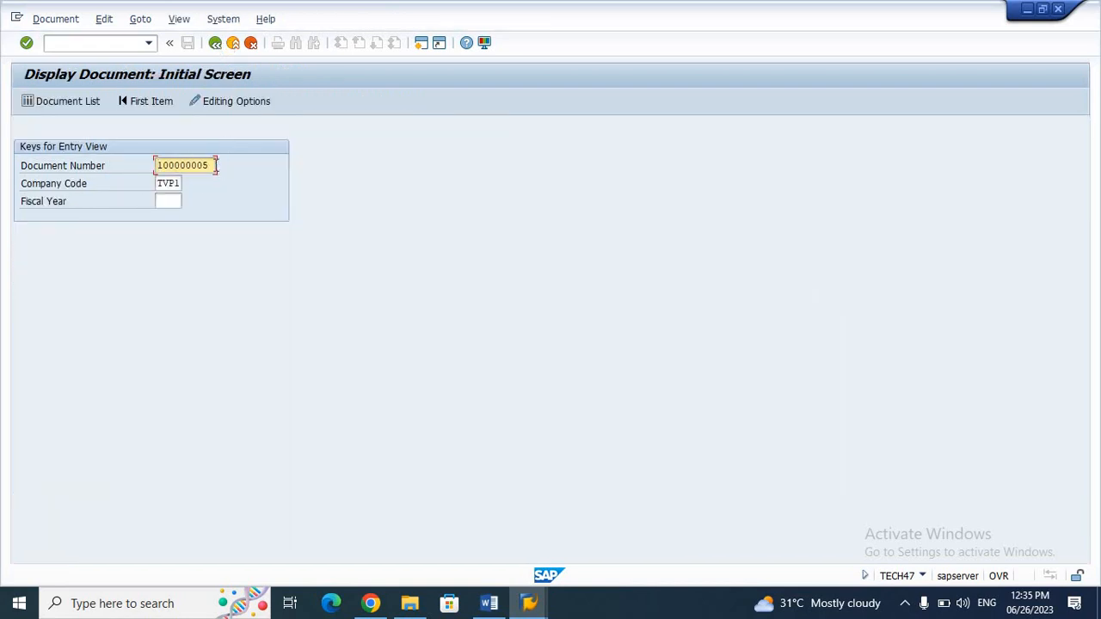
Step: Run a Document List for fiscal year 2023, posting date 26.06.2023 to 26.06.2023
drag(214, 165, 91, 183)
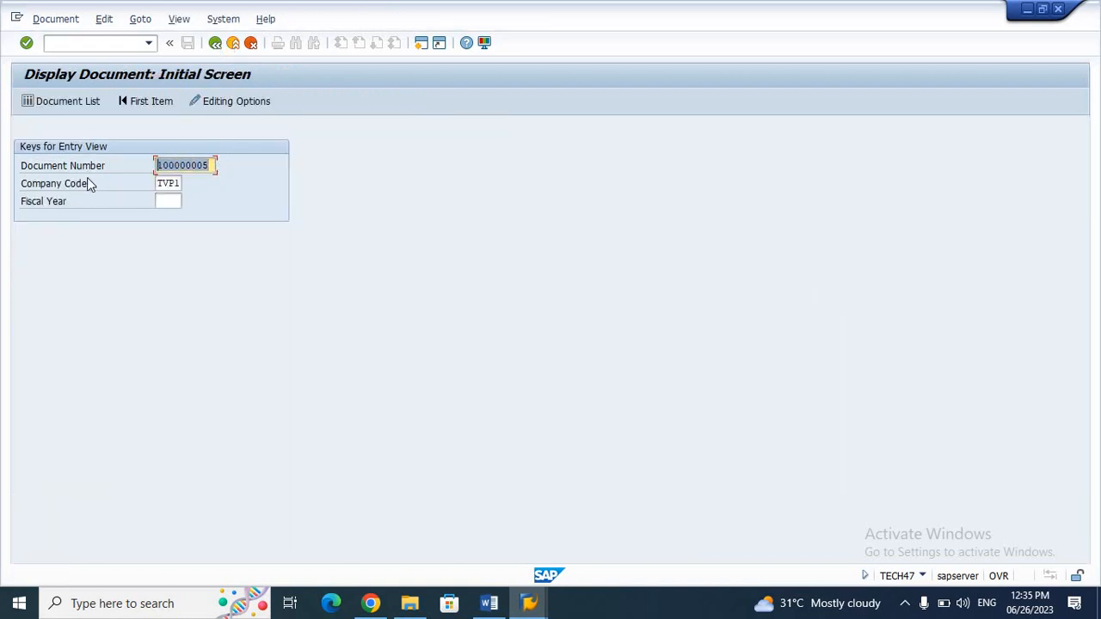
key(BackSpace)
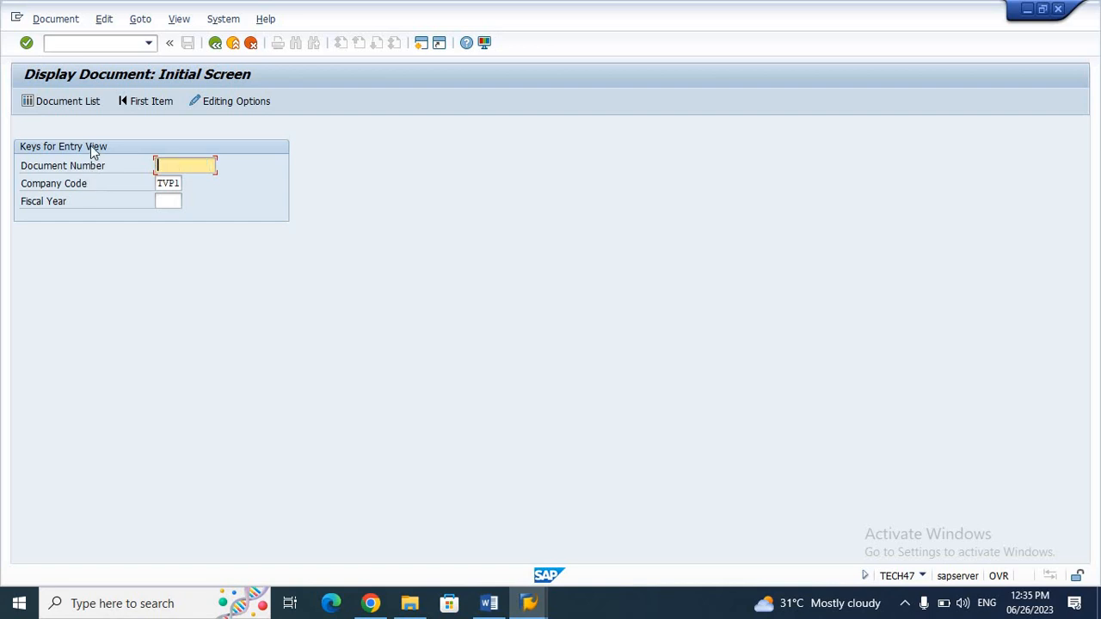
click(69, 102)
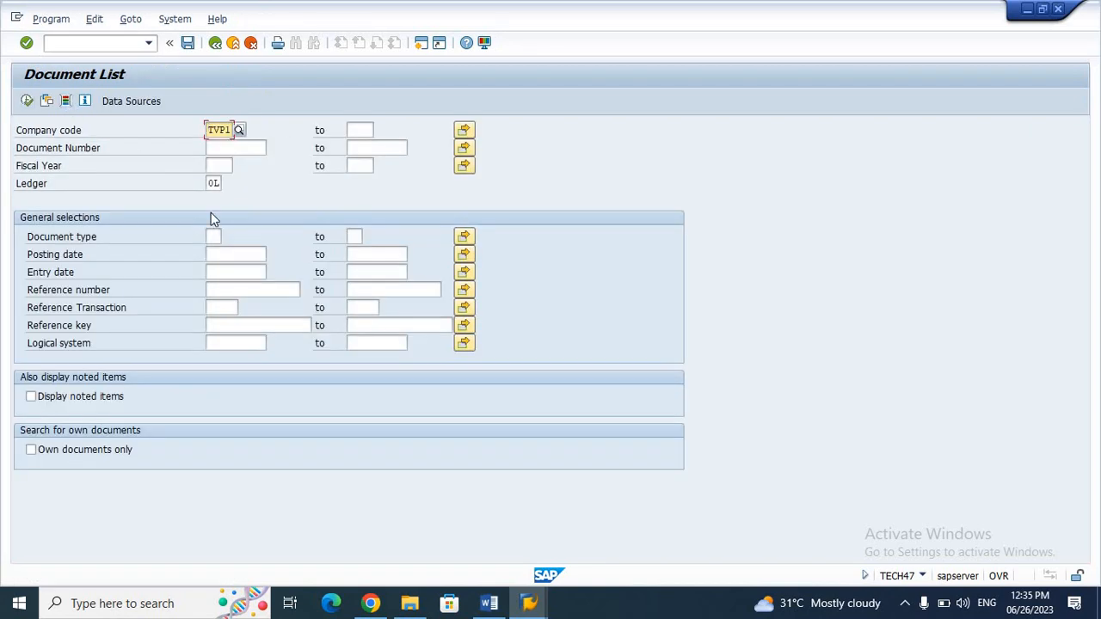
click(217, 165)
text(20)
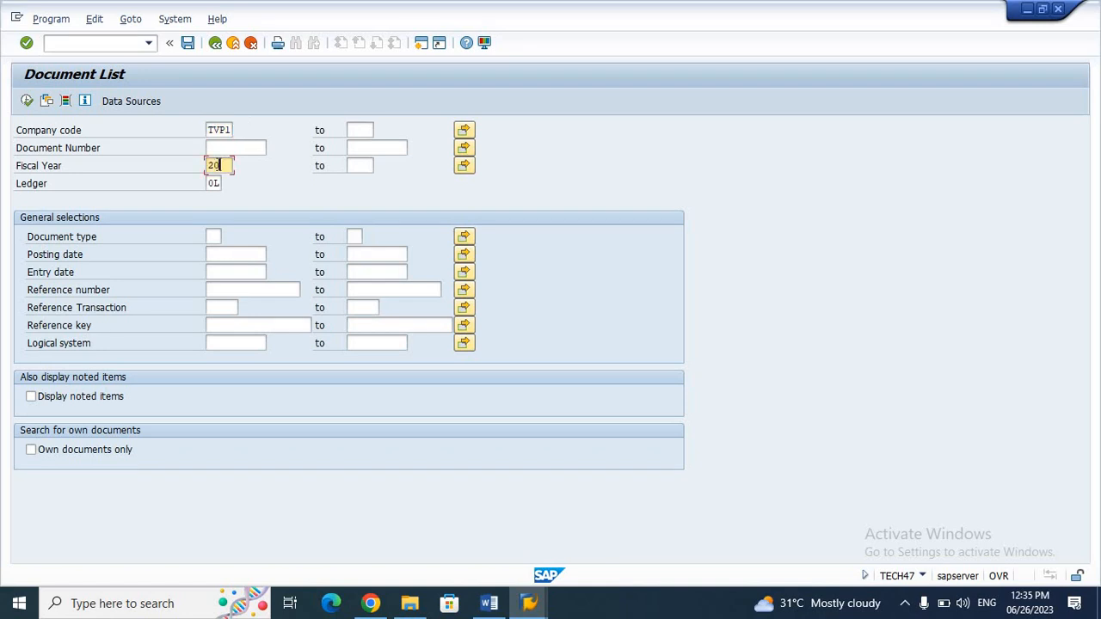
text(23)
click(228, 254)
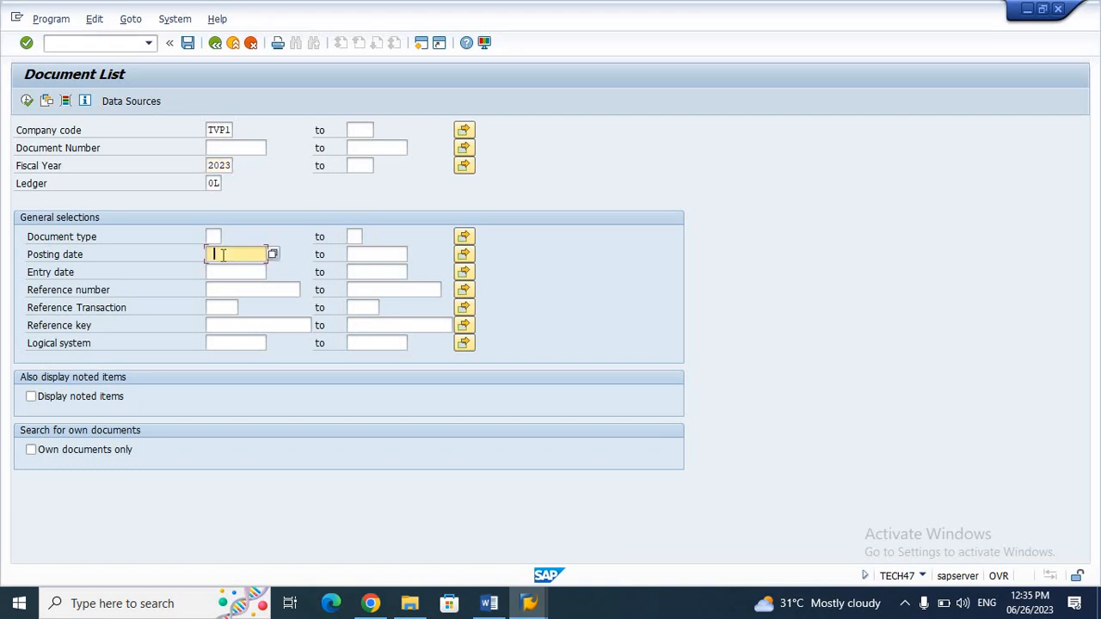
click(223, 257)
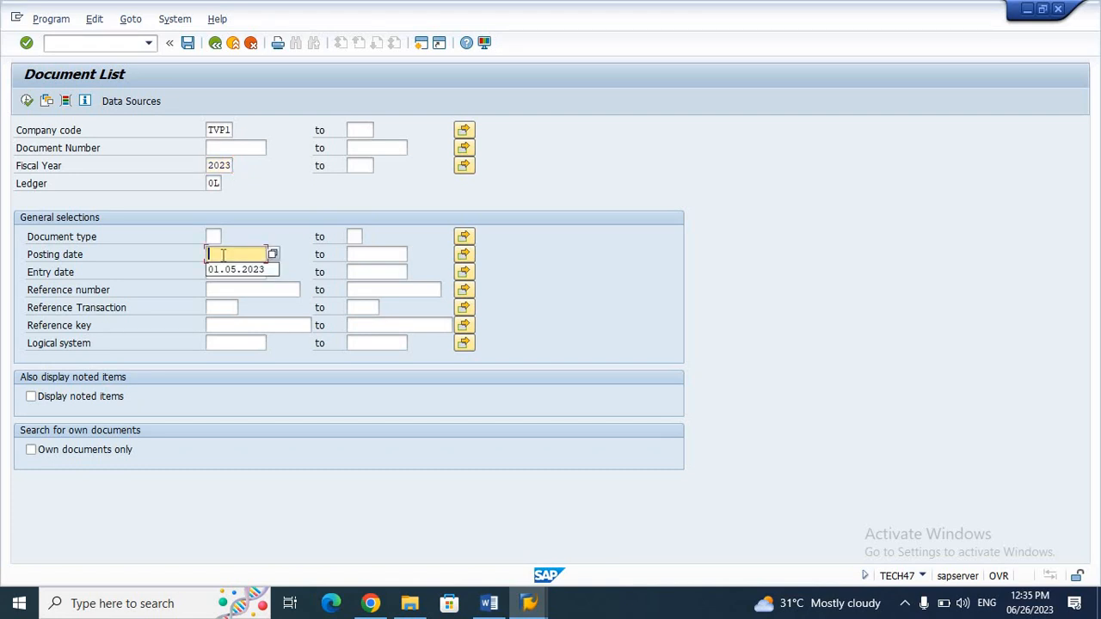
text(2)
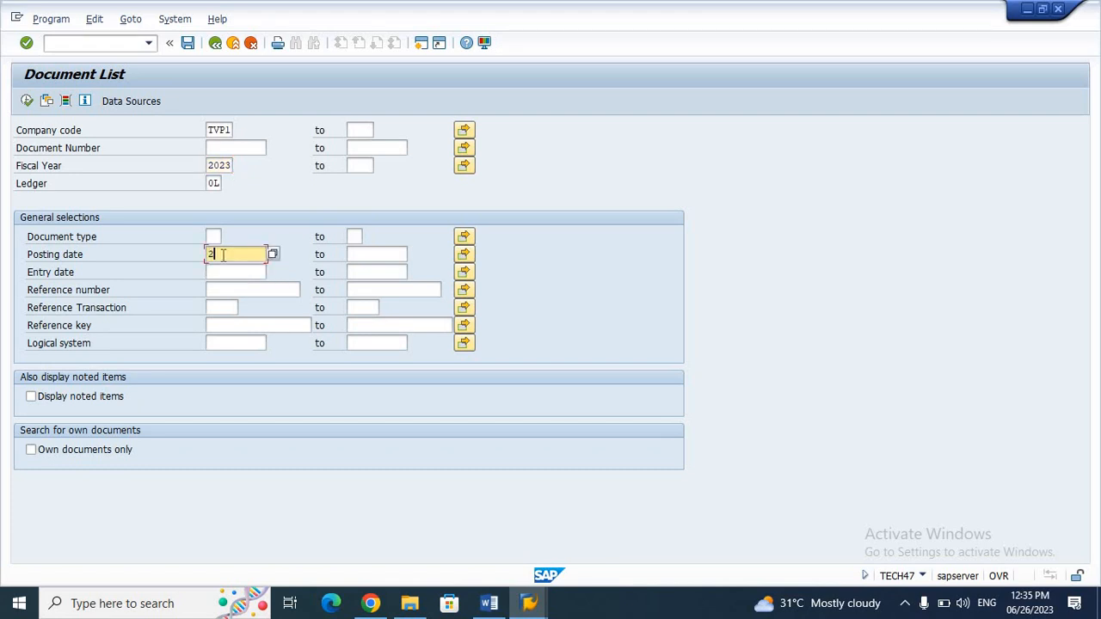
text(6.06.2023)
click(366, 252)
text(26.06)
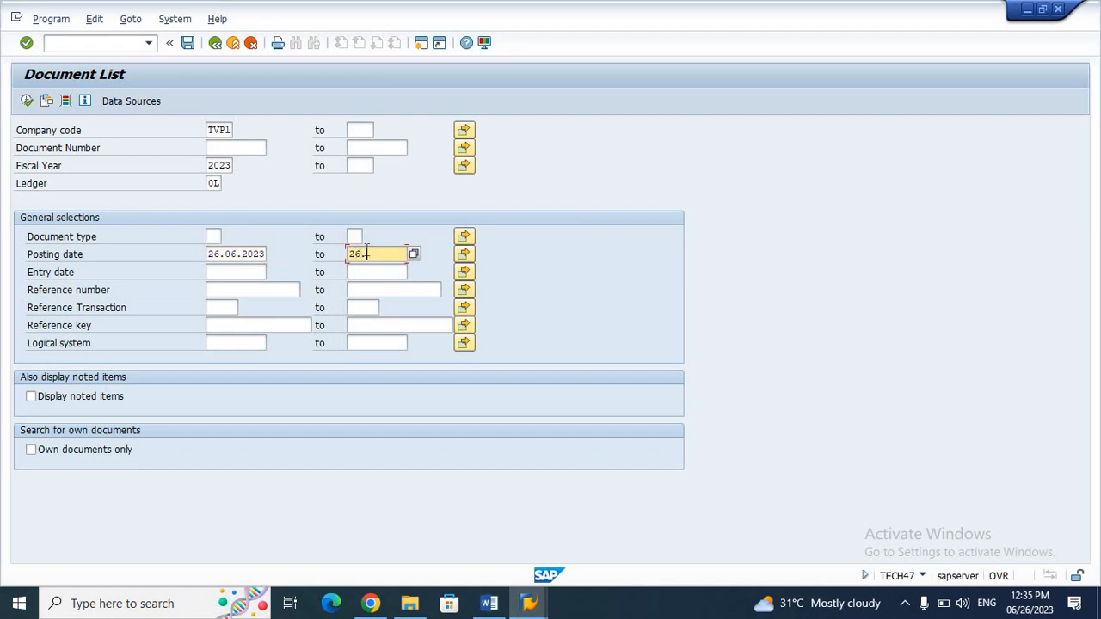
text(.2023)
click(27, 102)
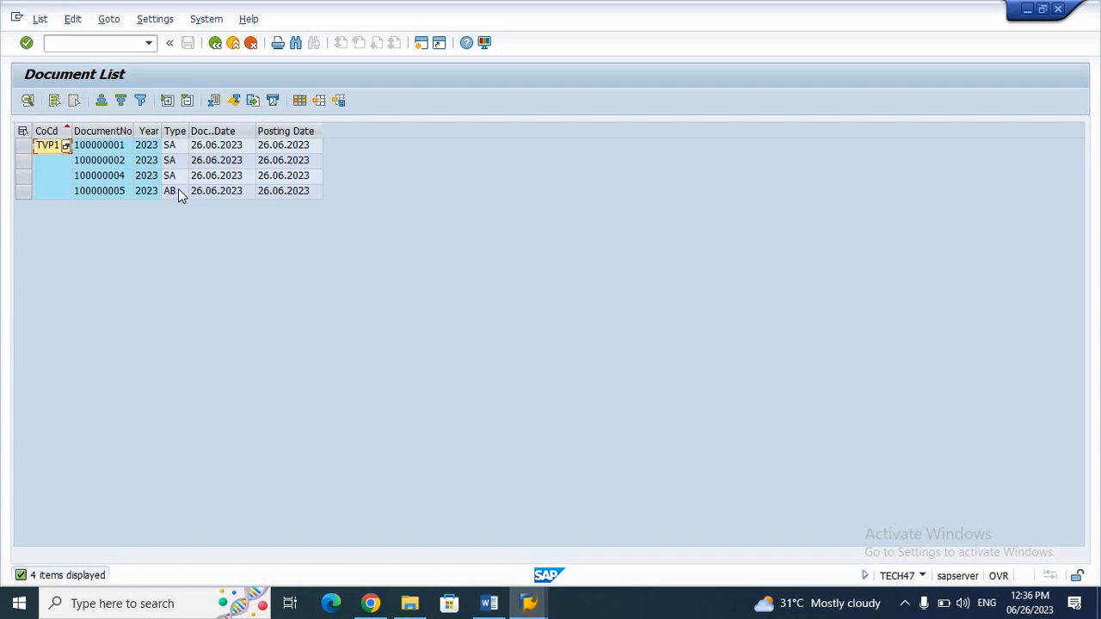
Step: Look up document types SA and AB, then return to the Display Document screen
double_click(182, 151)
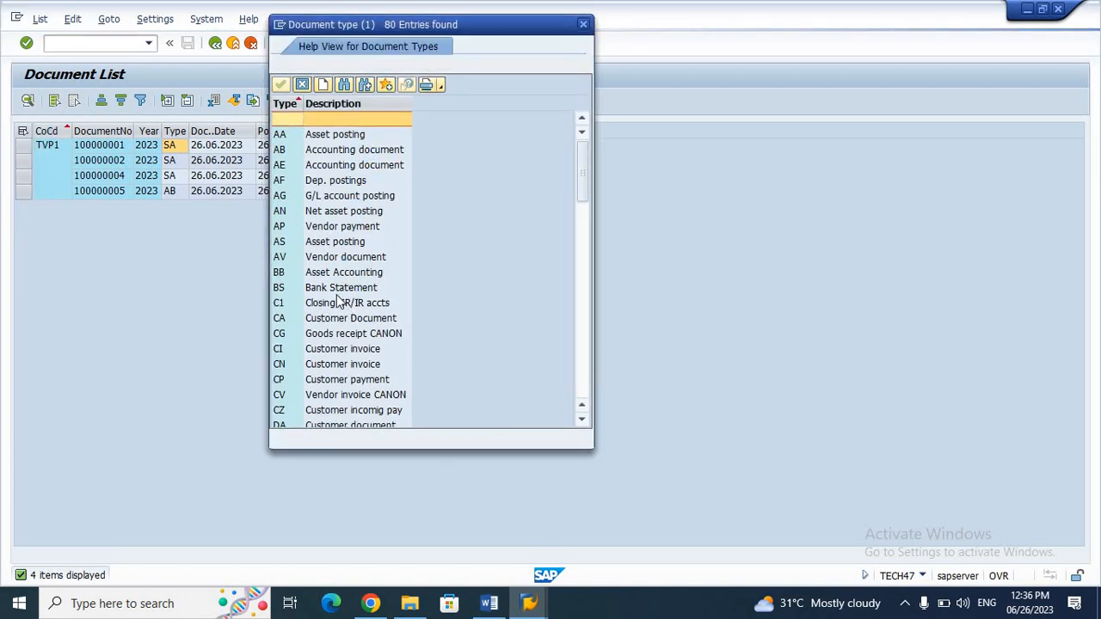
click(307, 152)
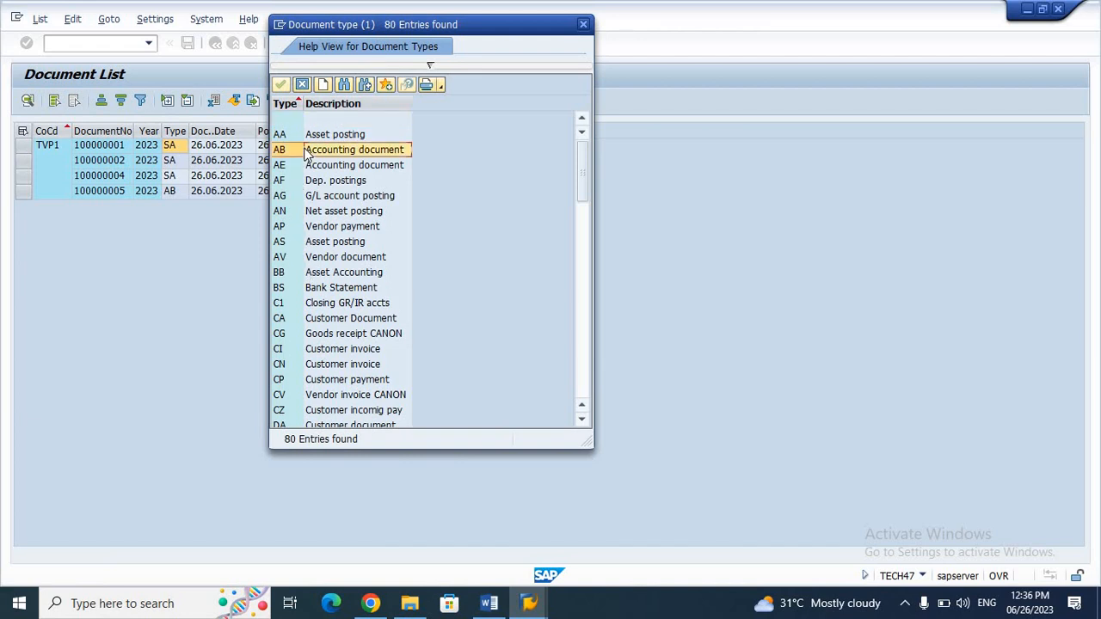
click(584, 290)
click(584, 321)
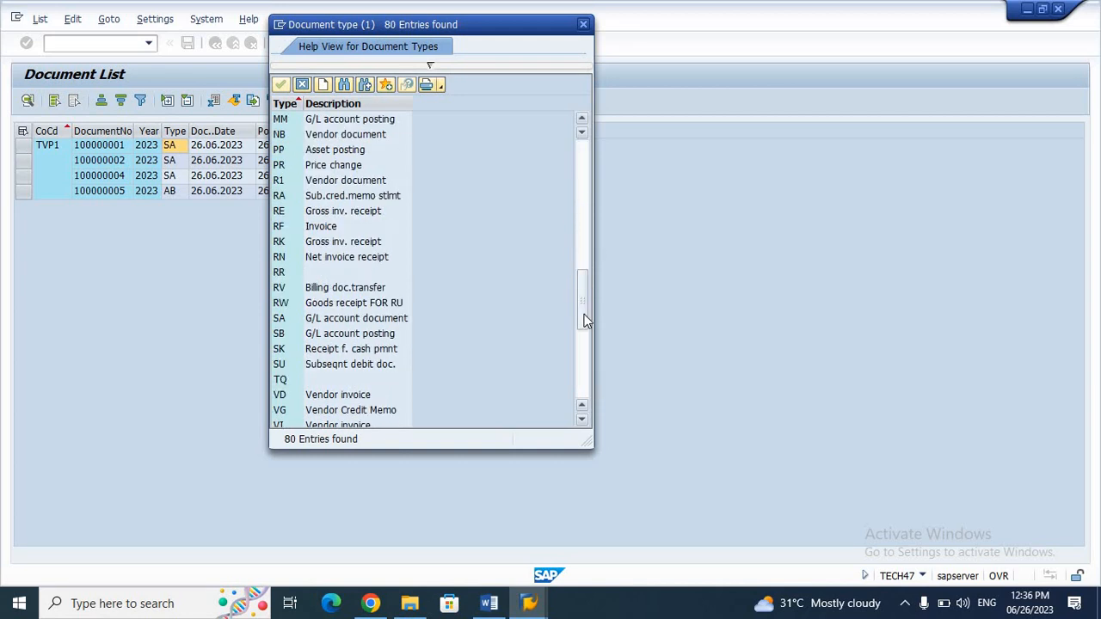
click(323, 319)
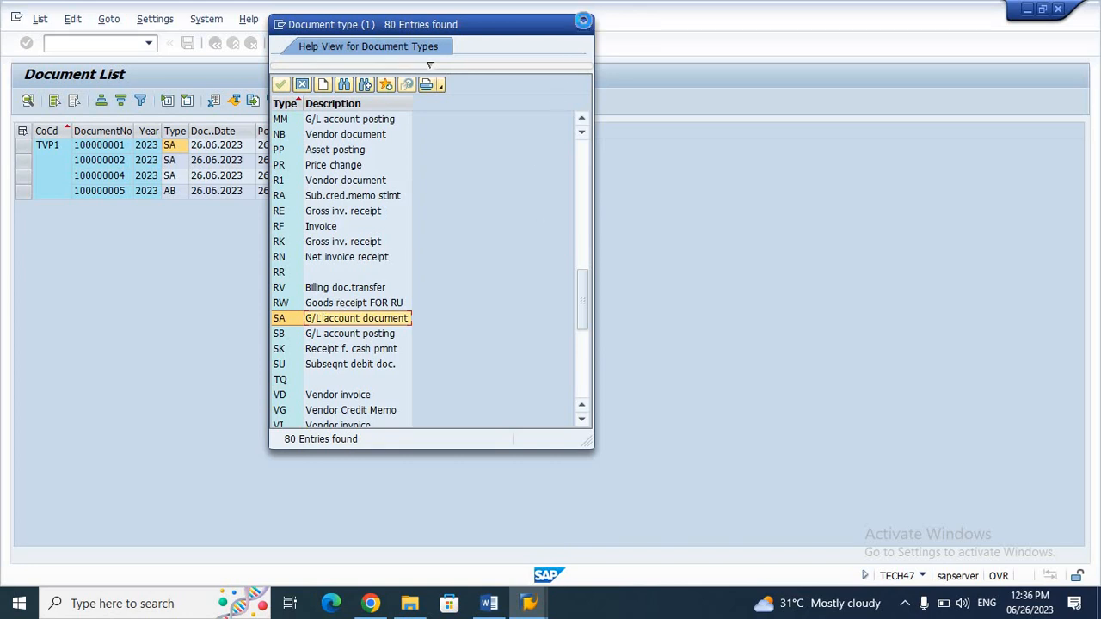
click(584, 25)
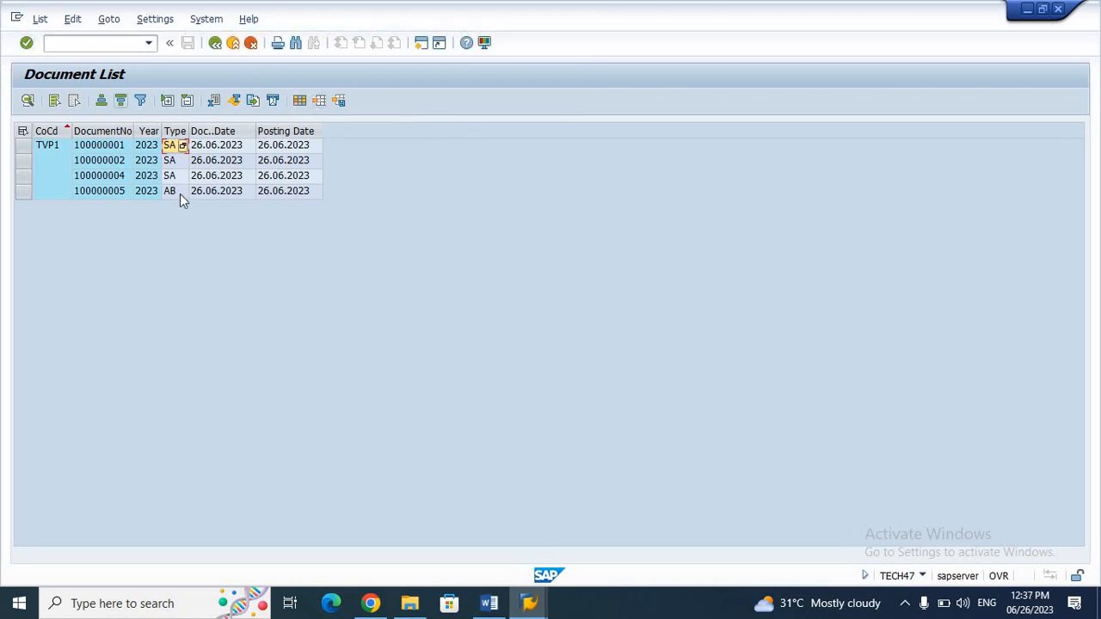
click(219, 47)
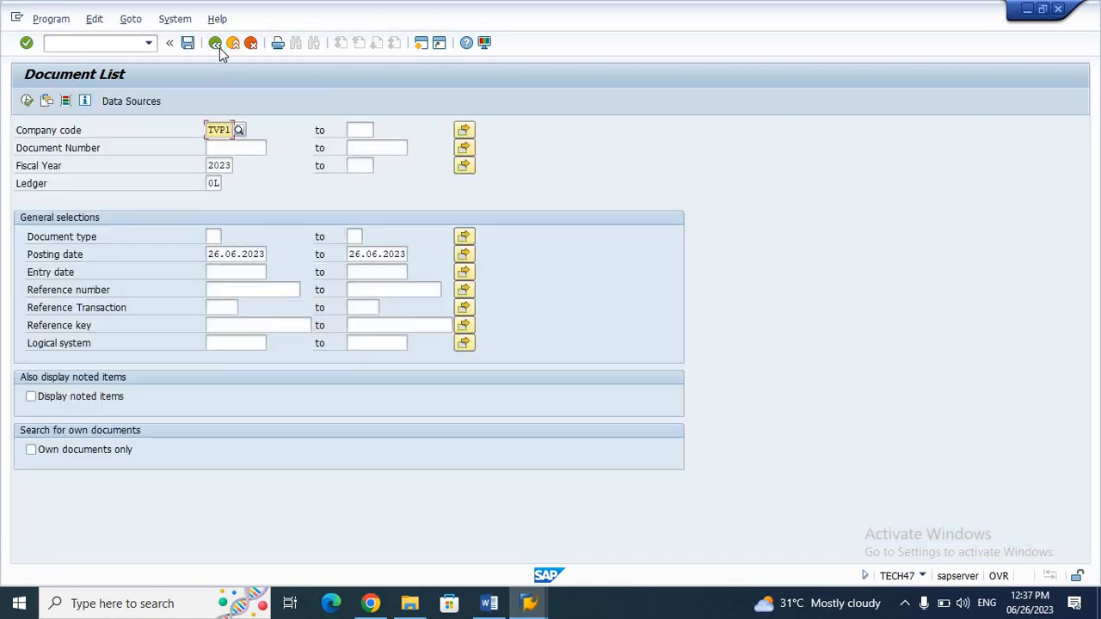
click(215, 43)
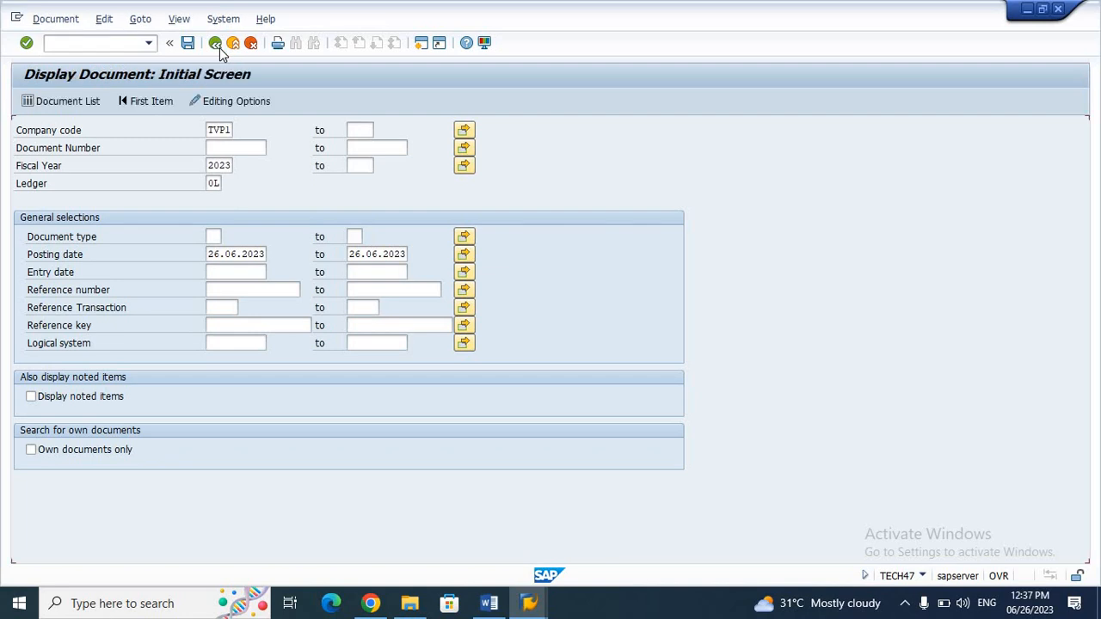